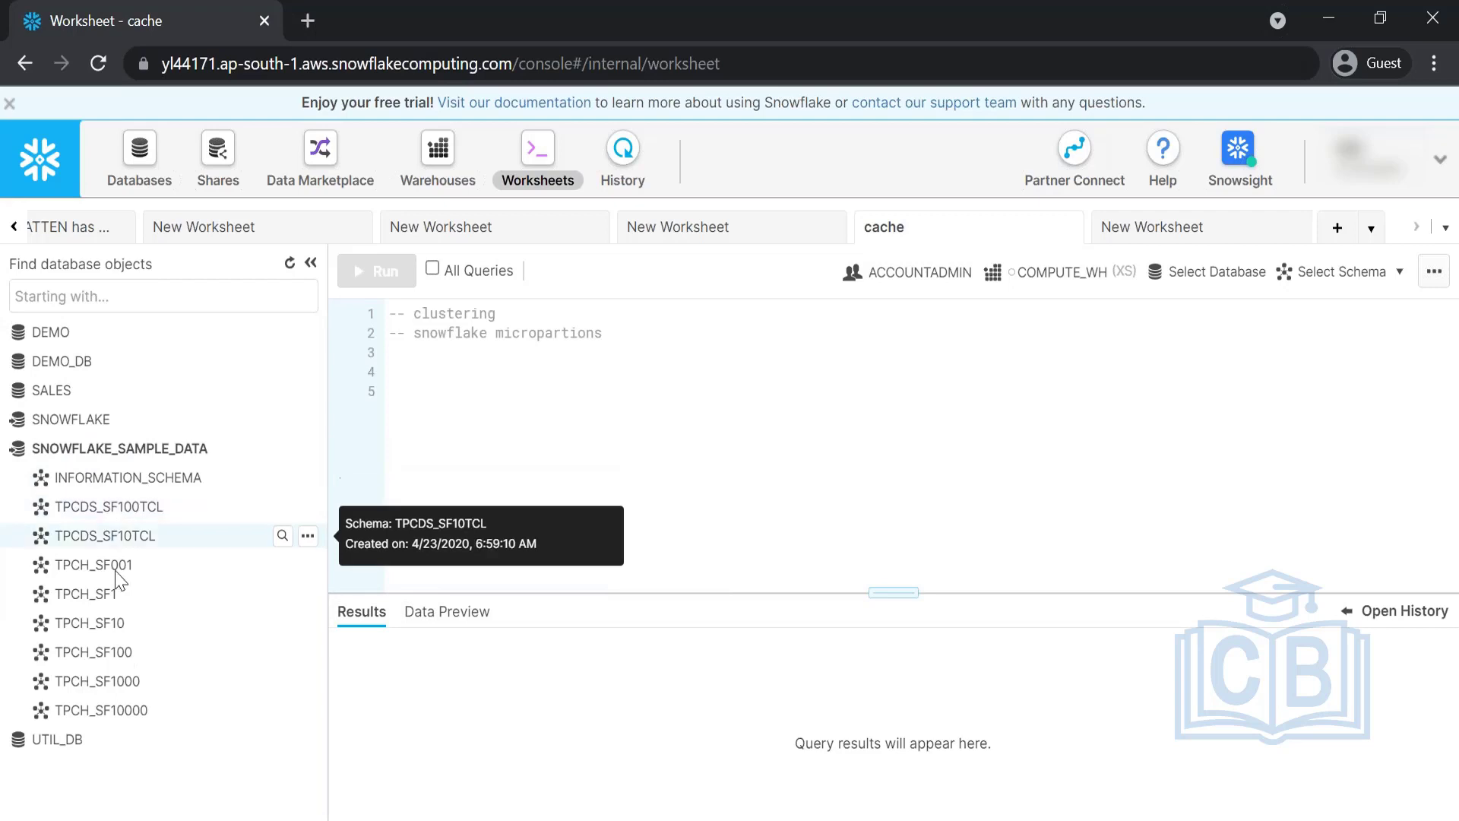
Insert the full name of the CUSTOMER table from the TPCH_SF100 sample schema into the worksheet.
click(126, 662)
scroll(126, 663, down, 3)
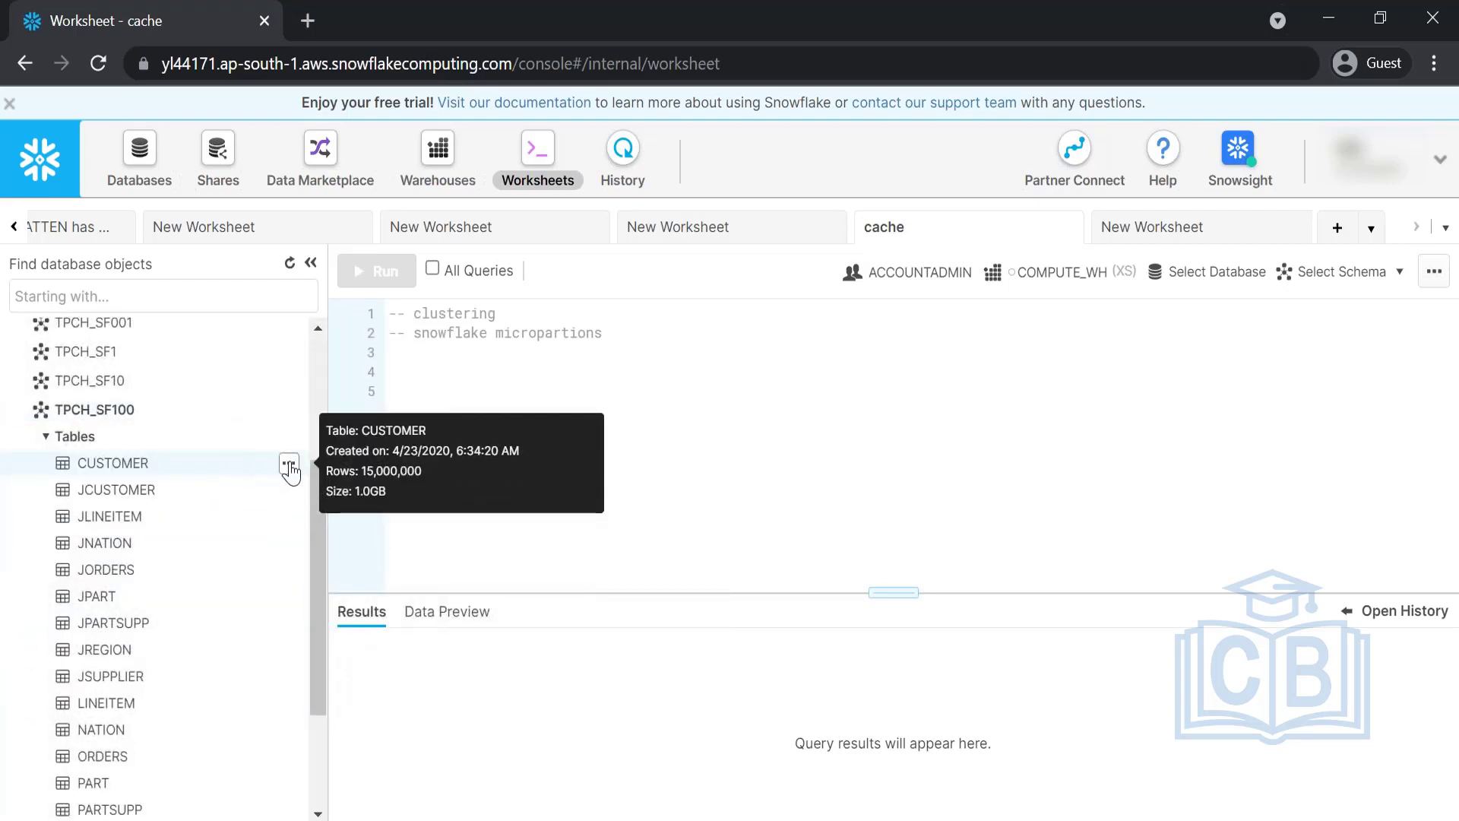
click(289, 463)
click(228, 564)
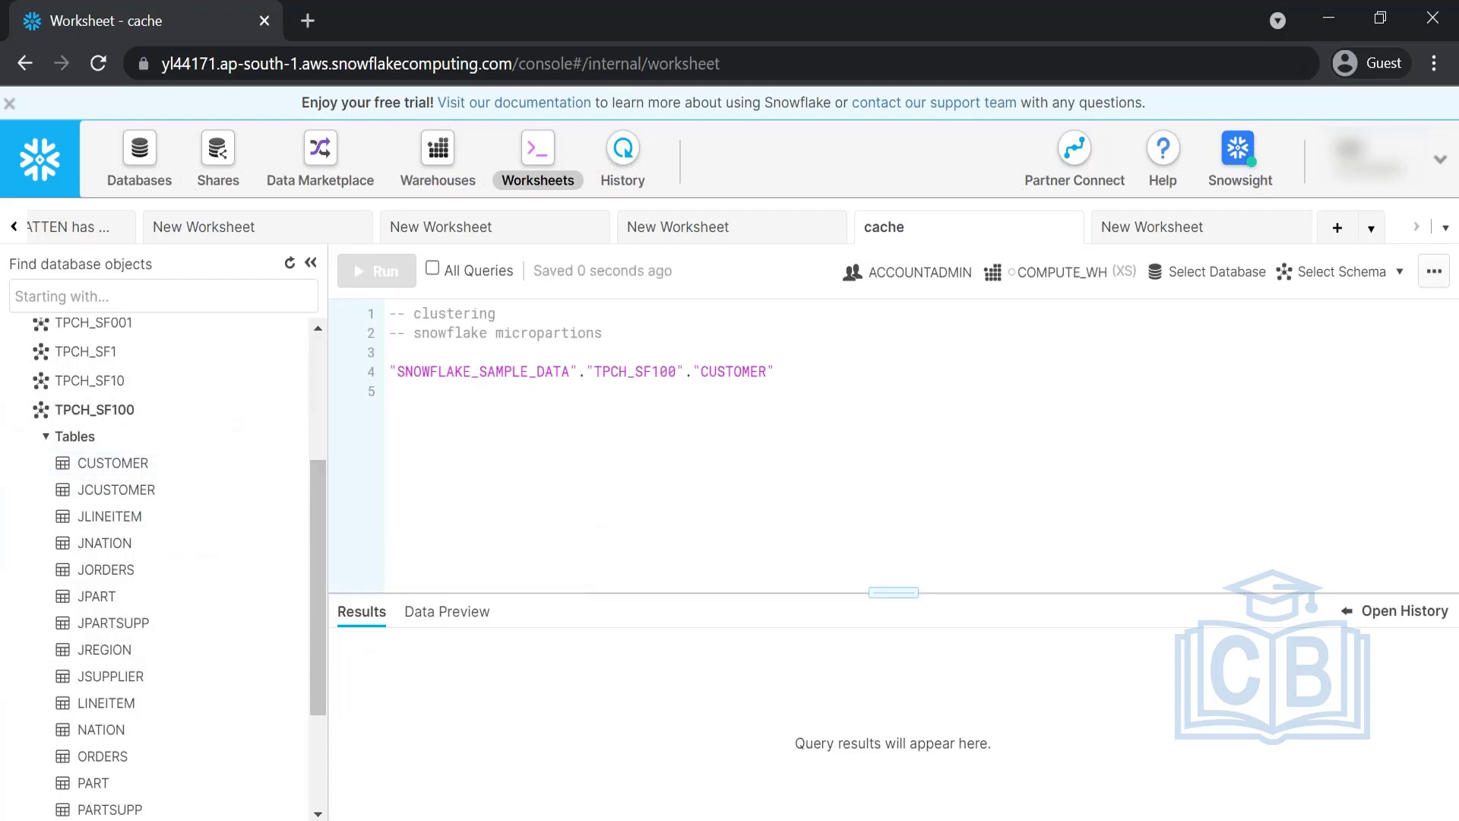
Complete the table name into a "select * from" query, run it, and dismiss the free trial banner.
click(389, 372)
text(select * )
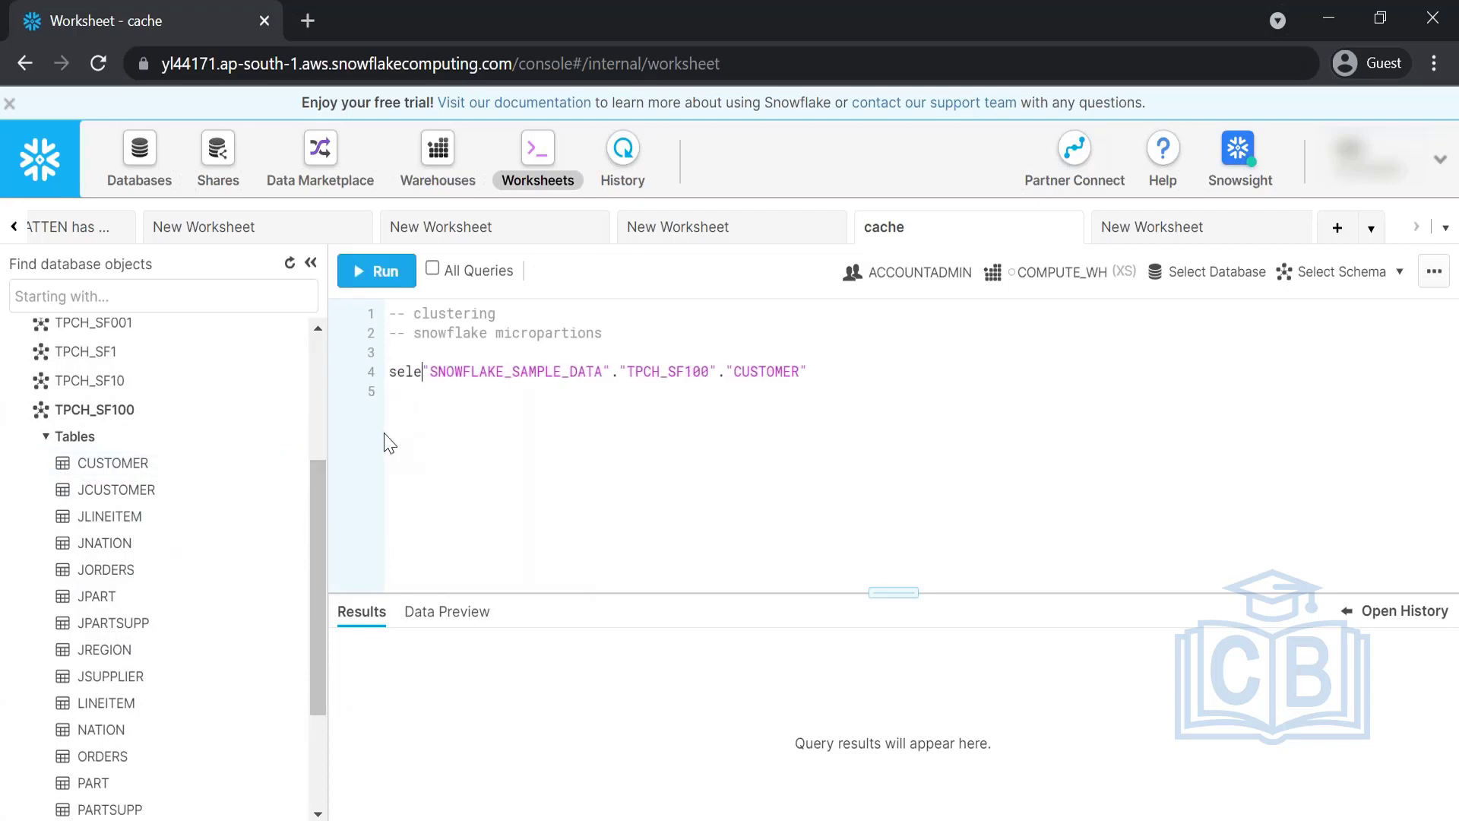
text(from)
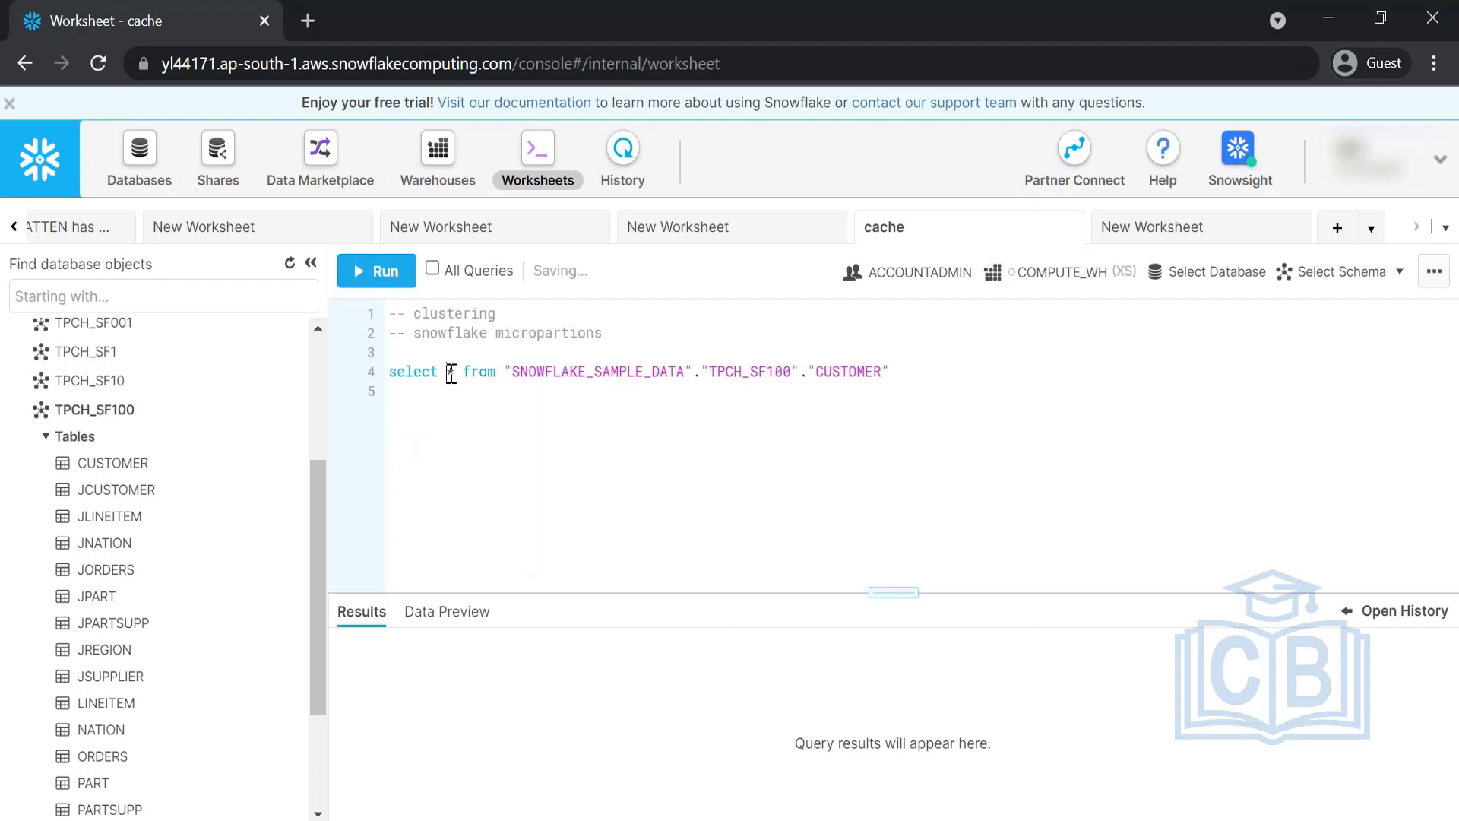
key(ctrl+Return)
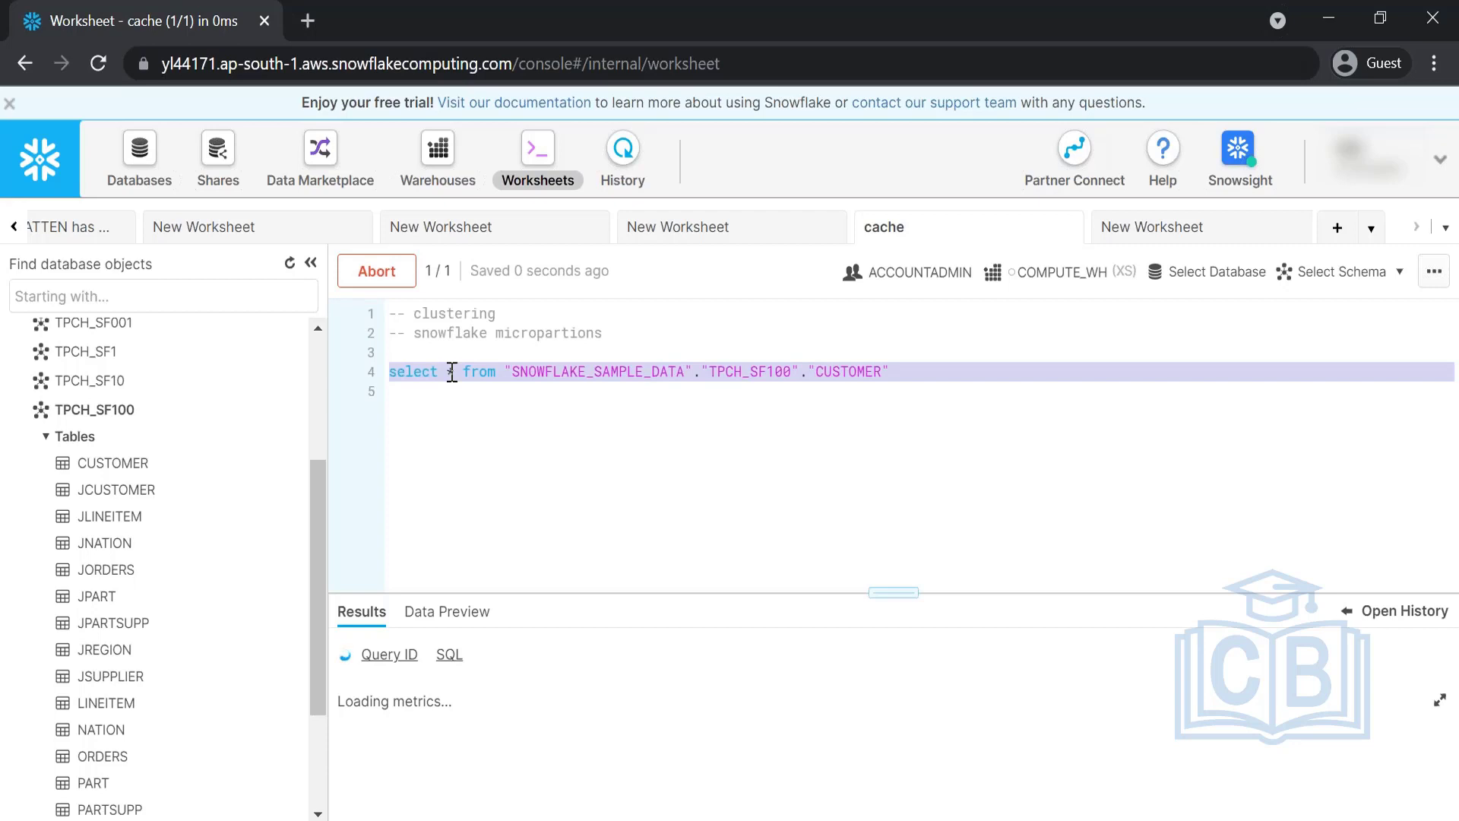
click(9, 102)
Append the comment "--21 sec" to the CUSTOMER query and start a new line below it.
click(959, 340)
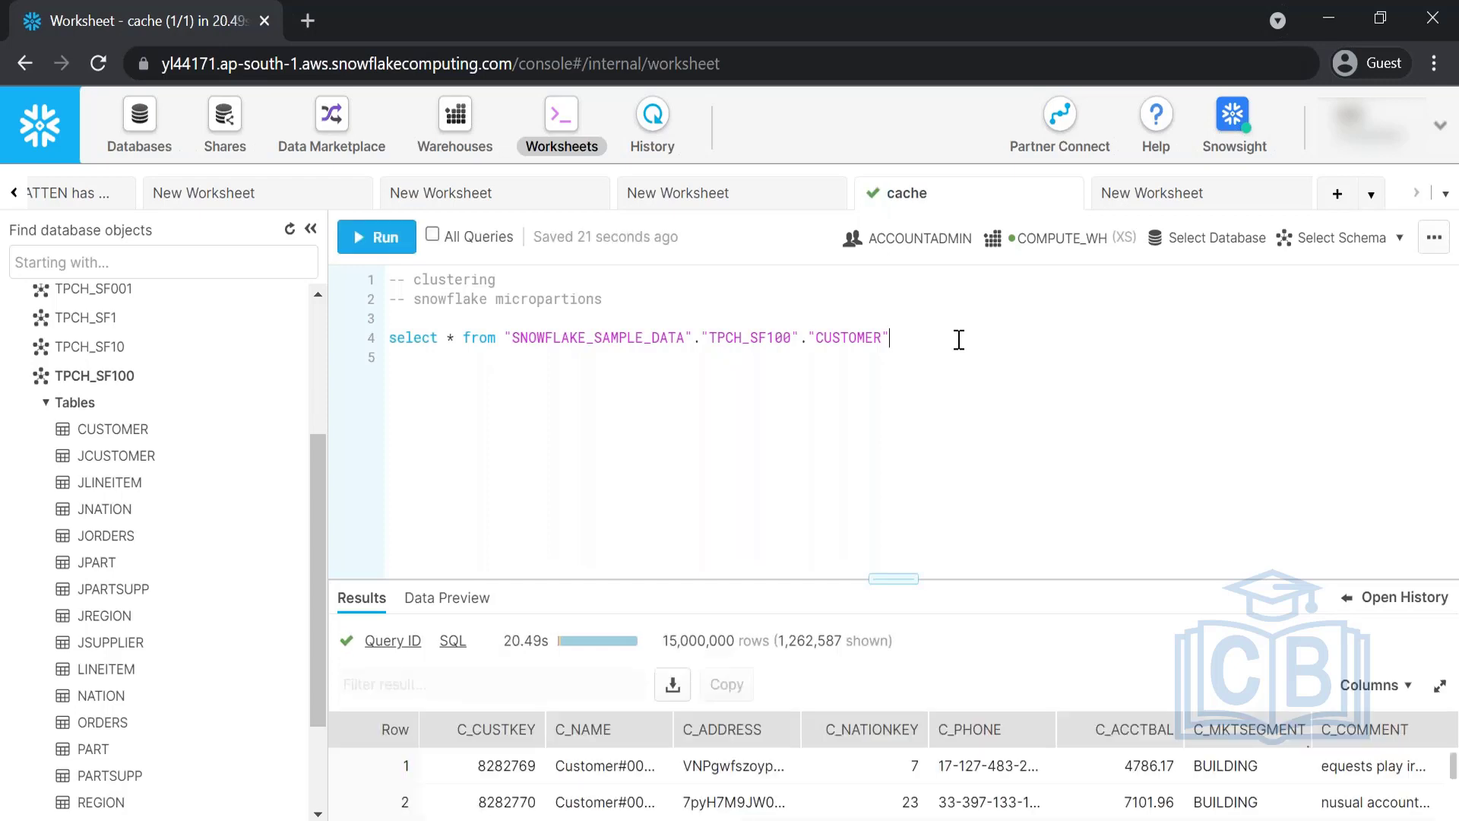
text(-)
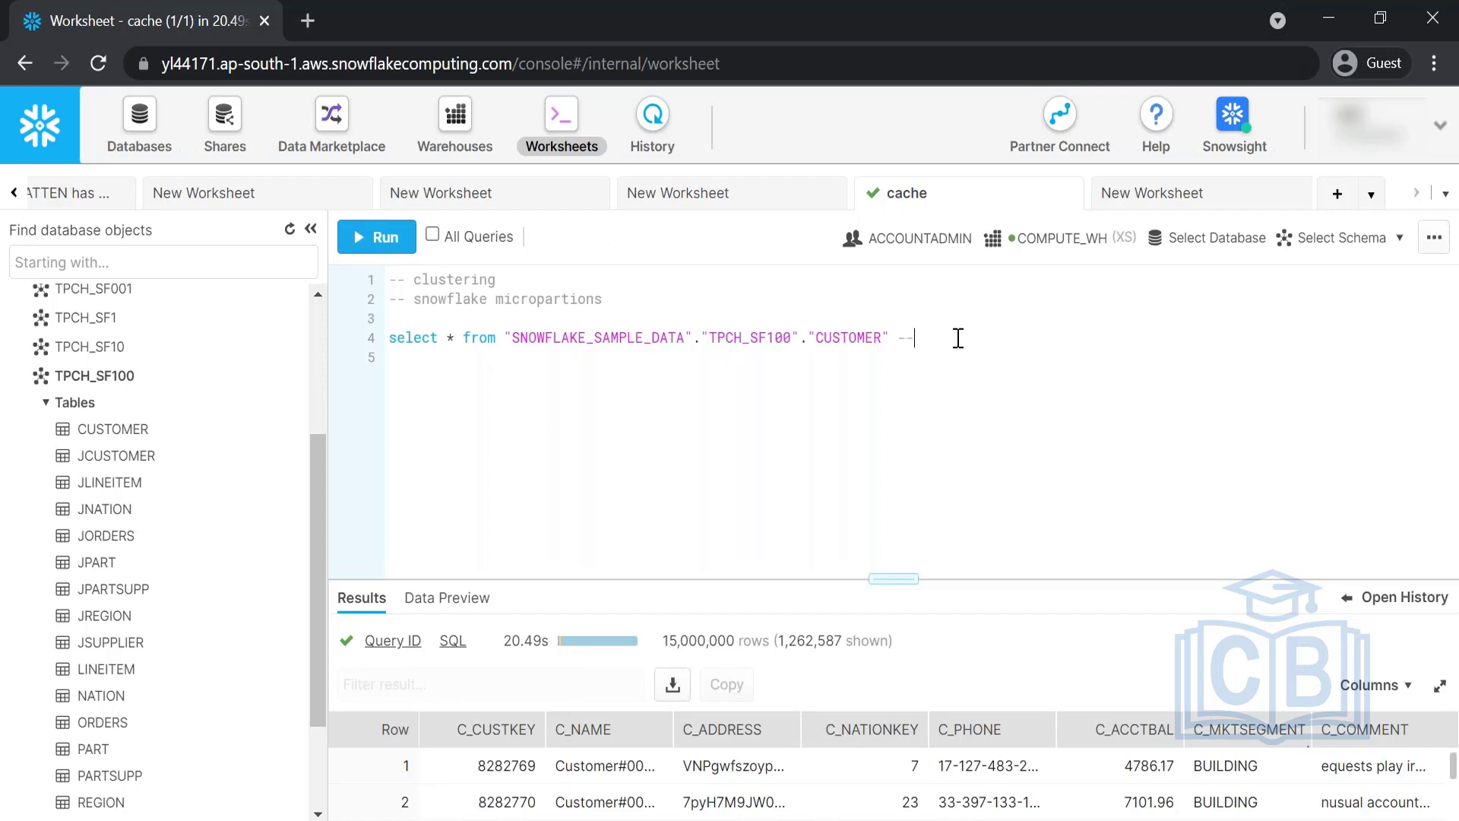
text(-21 sec)
key(Return)
Open the latest query's profile from the query history and examine its scanned and total partitions.
click(653, 125)
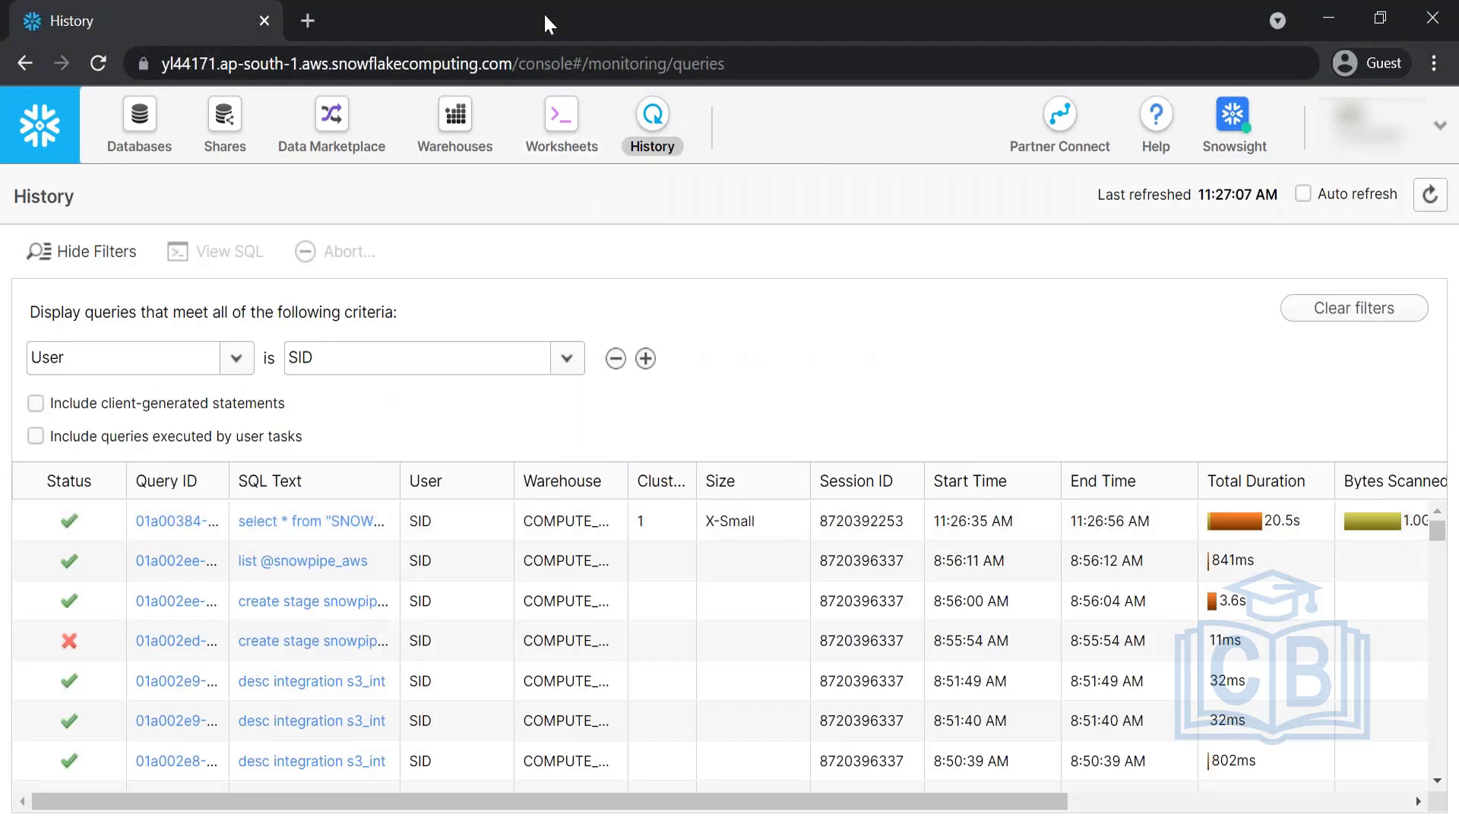
click(170, 524)
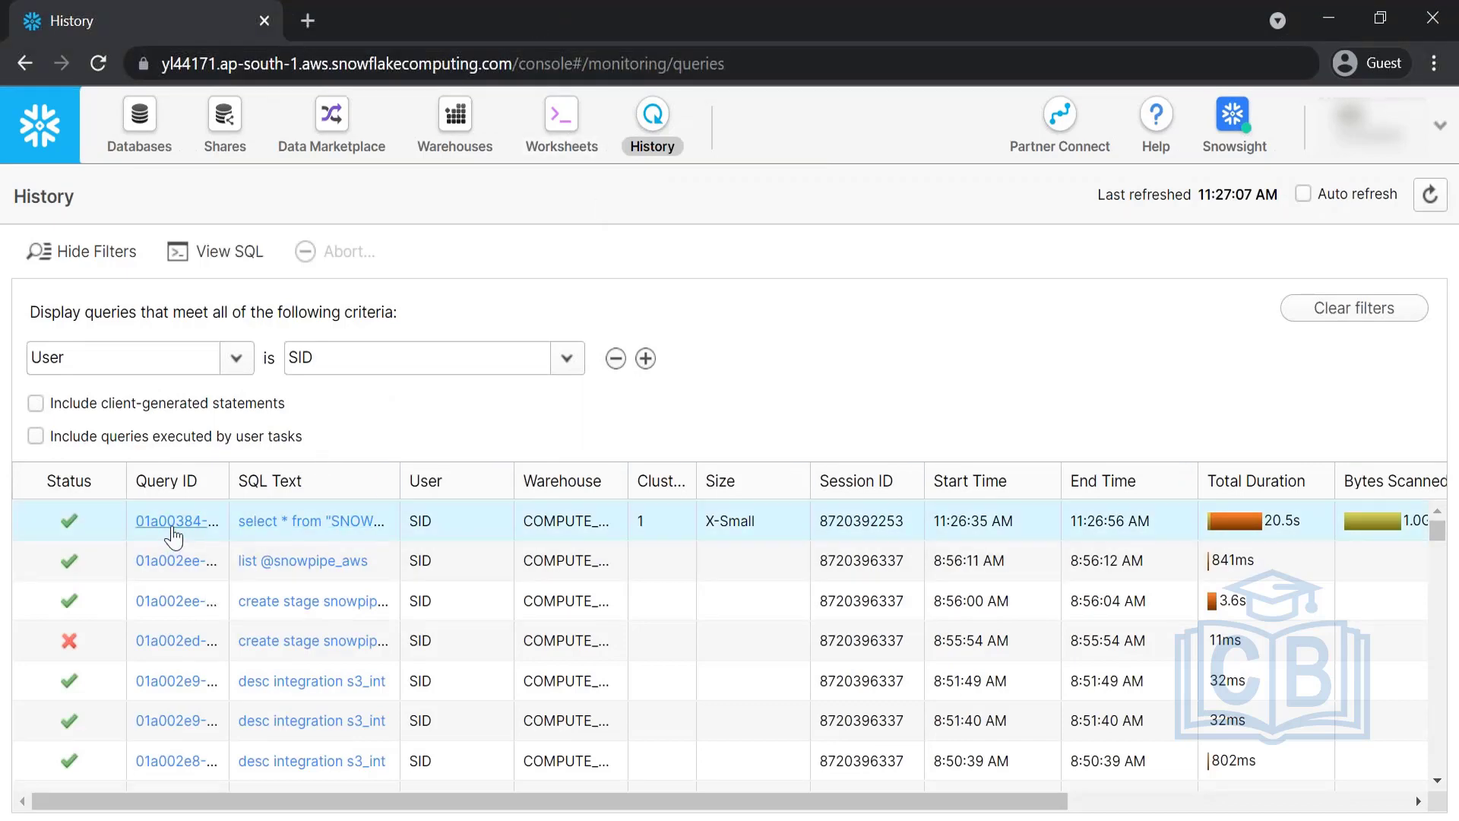
click(146, 250)
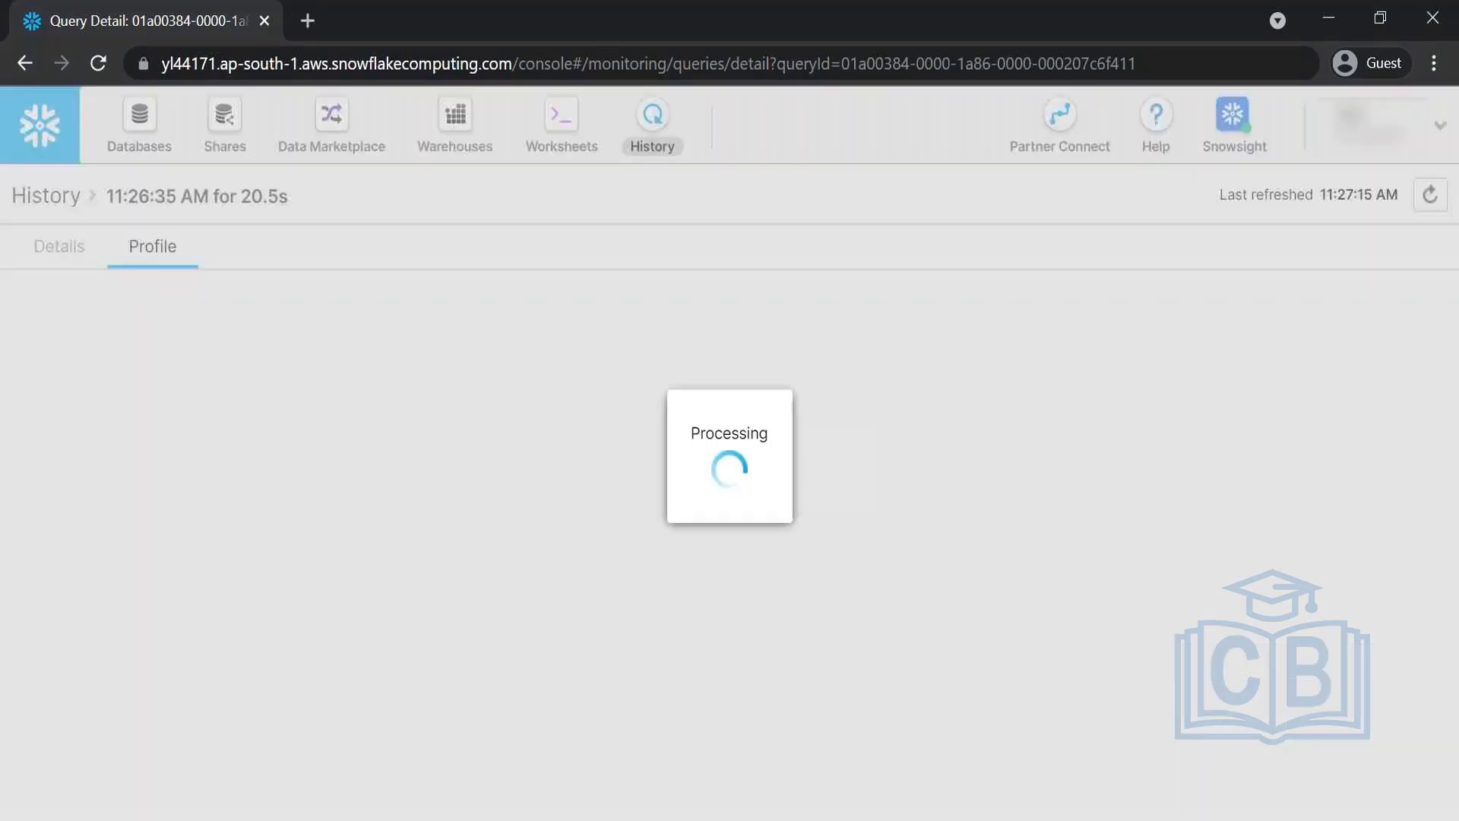
drag(1179, 766, 1196, 734)
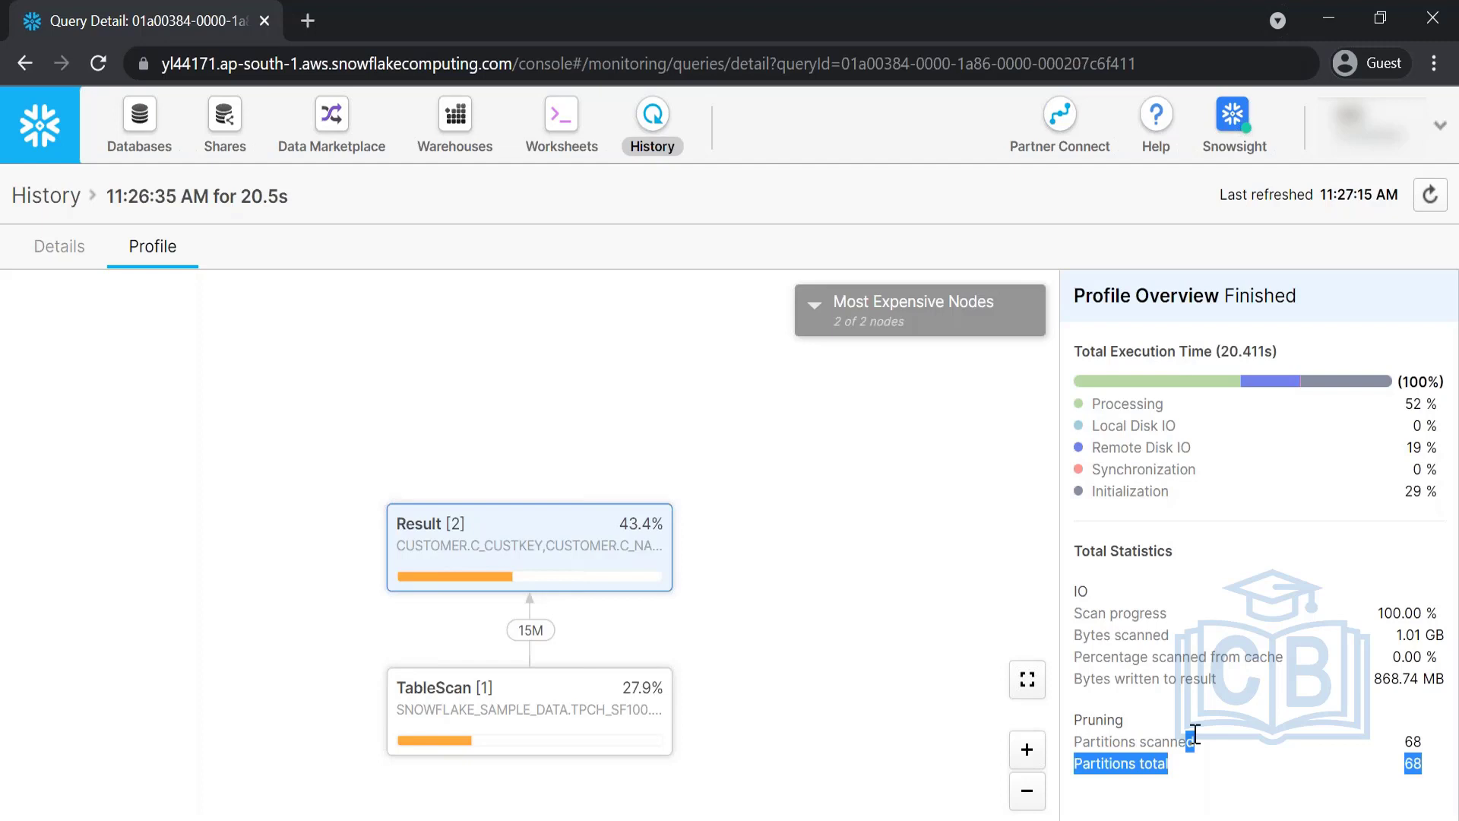
click(1218, 740)
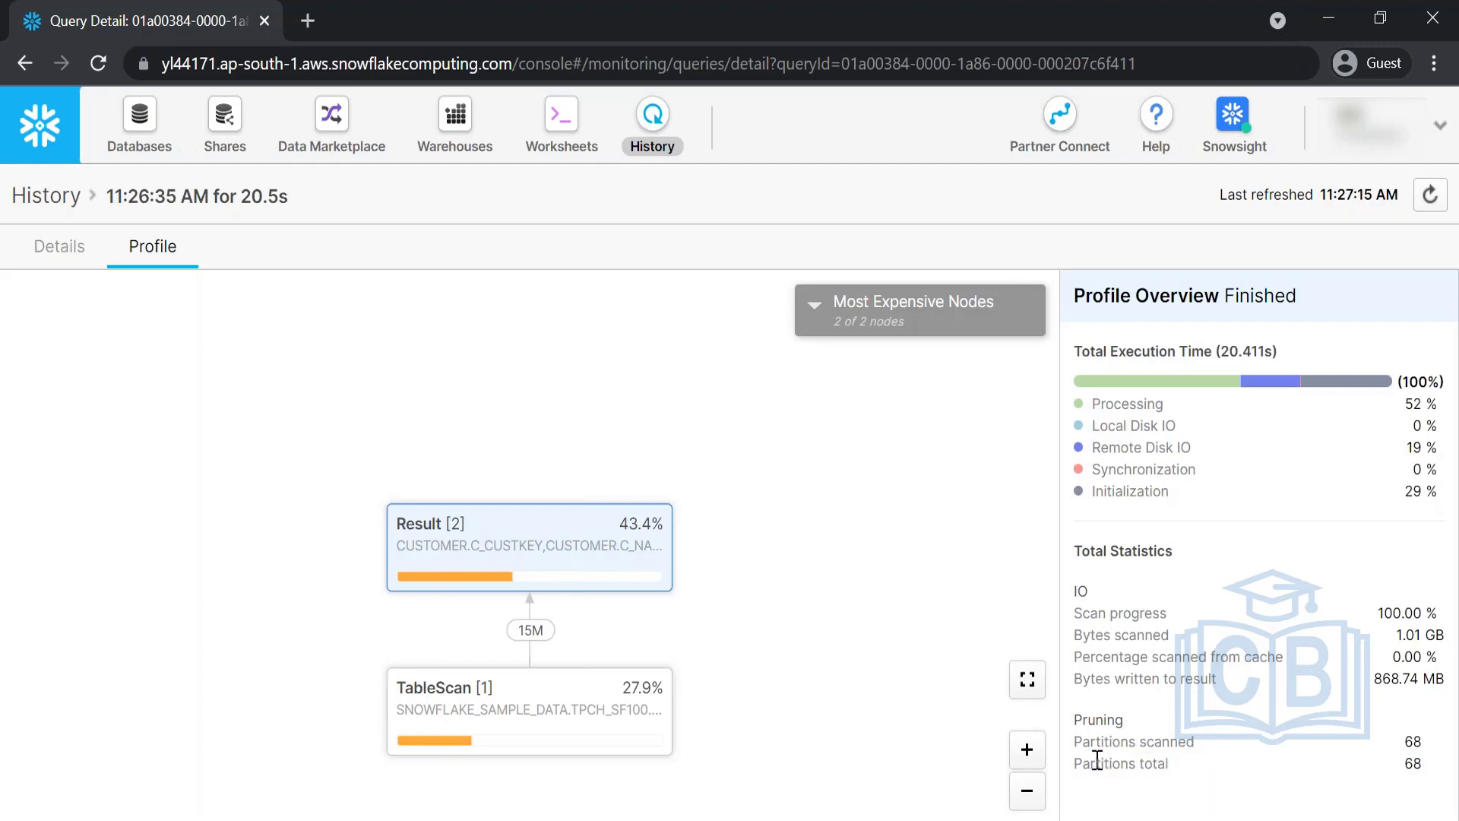
drag(1093, 761, 1142, 771)
double_click(1417, 764)
Return to the worksheet and check the size of the CUSTOMER table in its details.
click(562, 121)
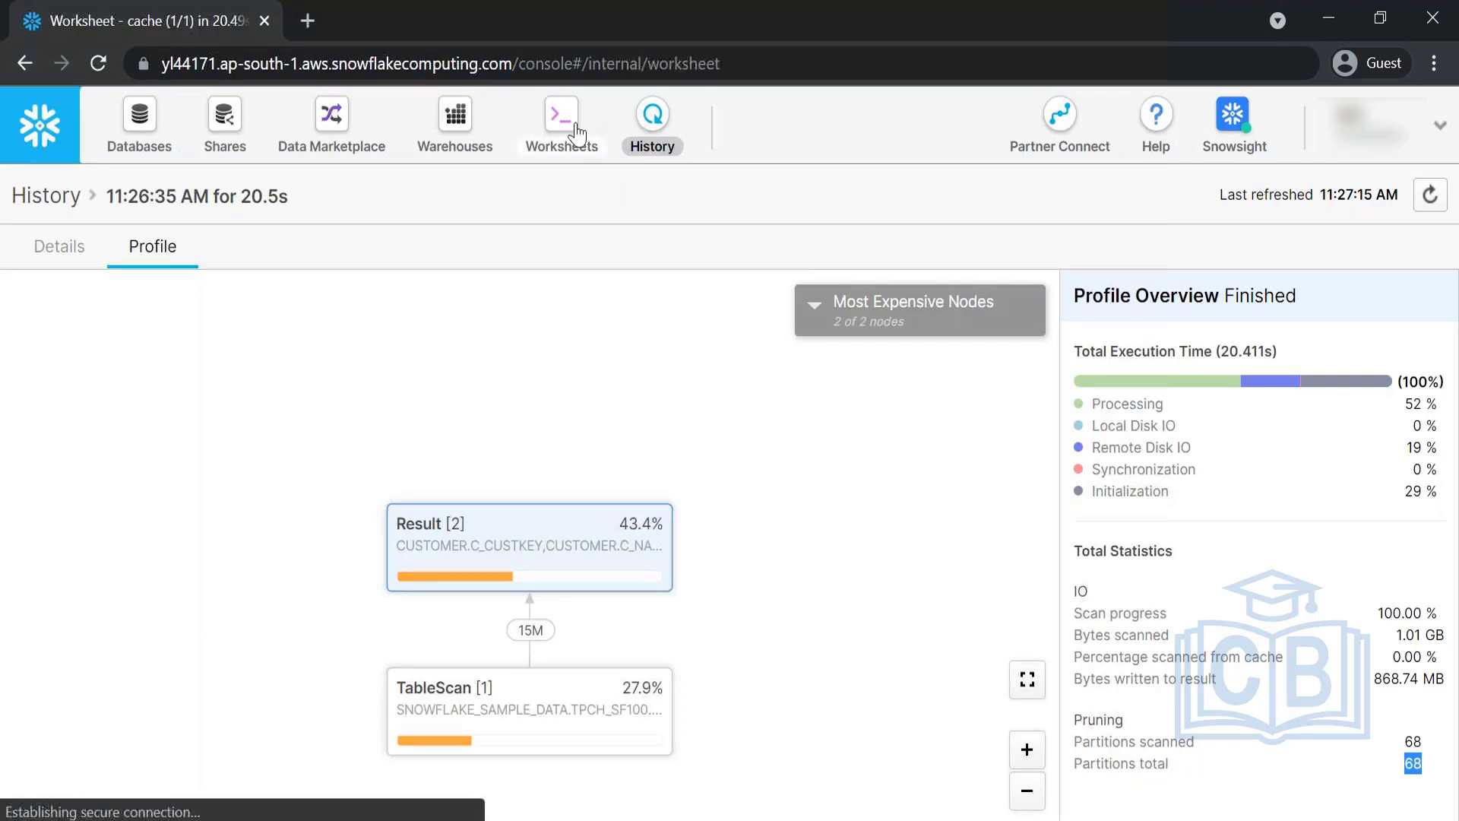
mouse_move(167, 433)
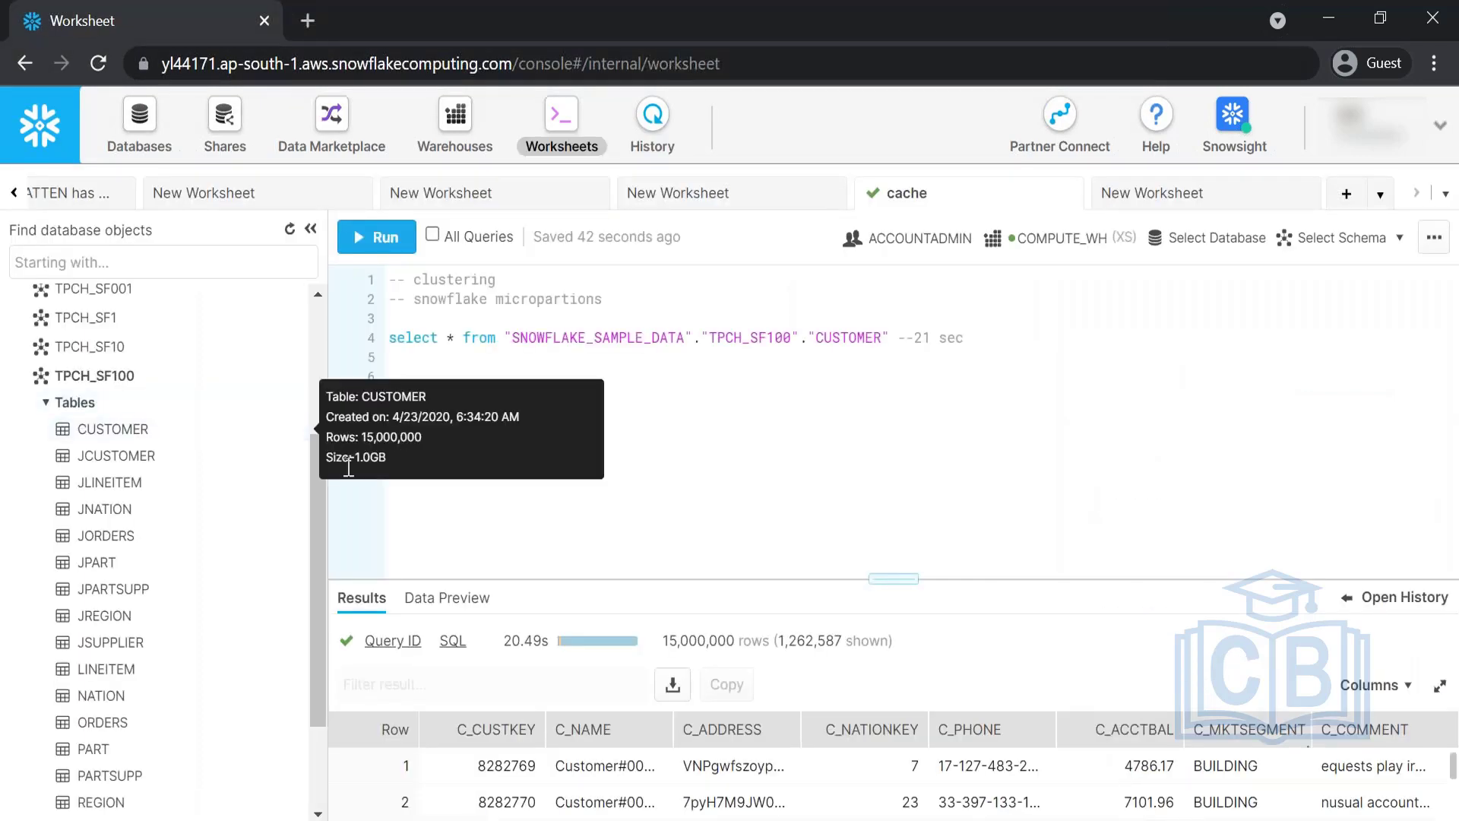
drag(360, 457, 385, 456)
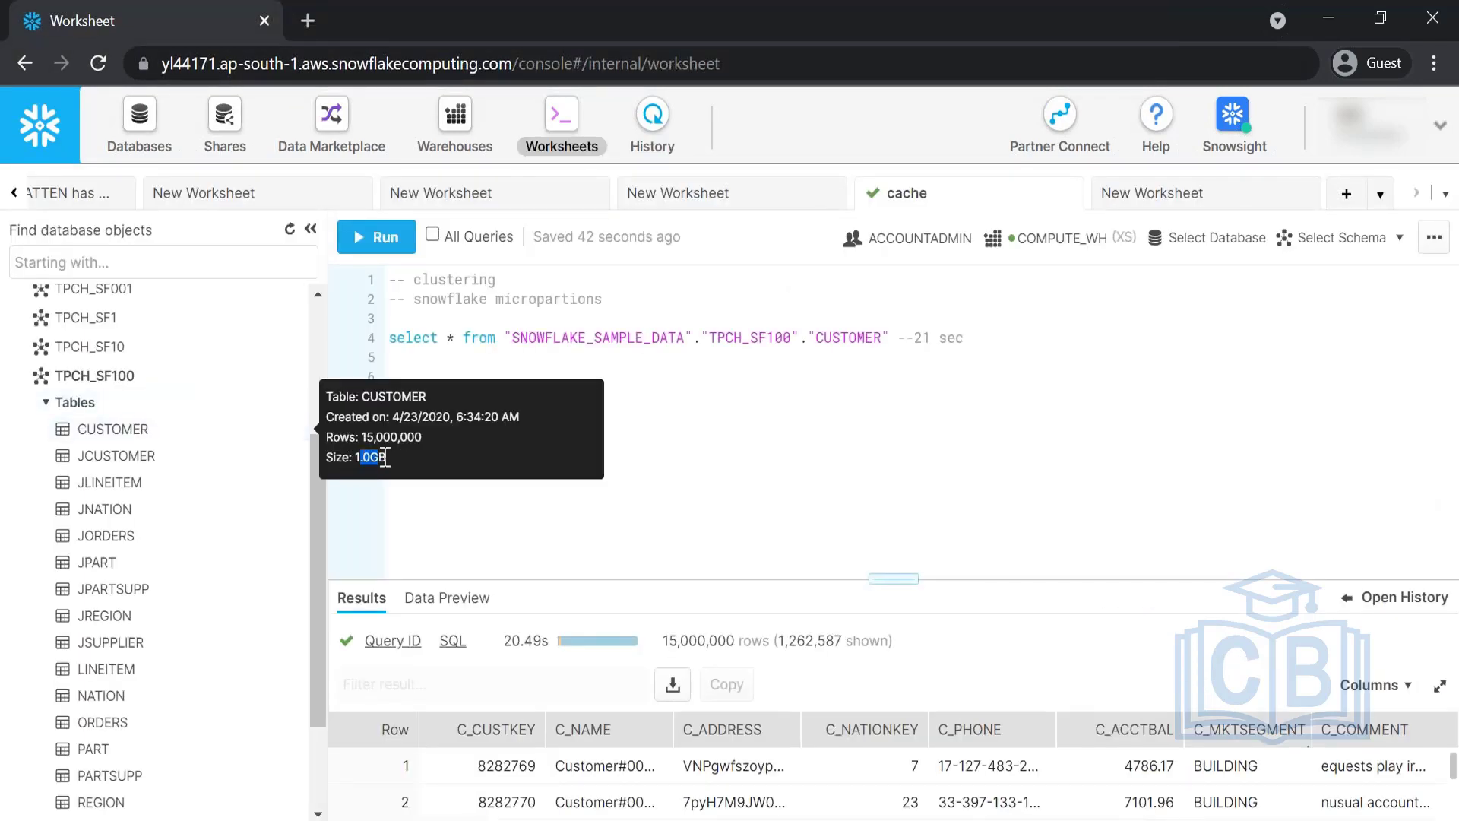
Start a note below the query with the text "1 gb >".
click(586, 462)
key(Return)
text(1 gb)
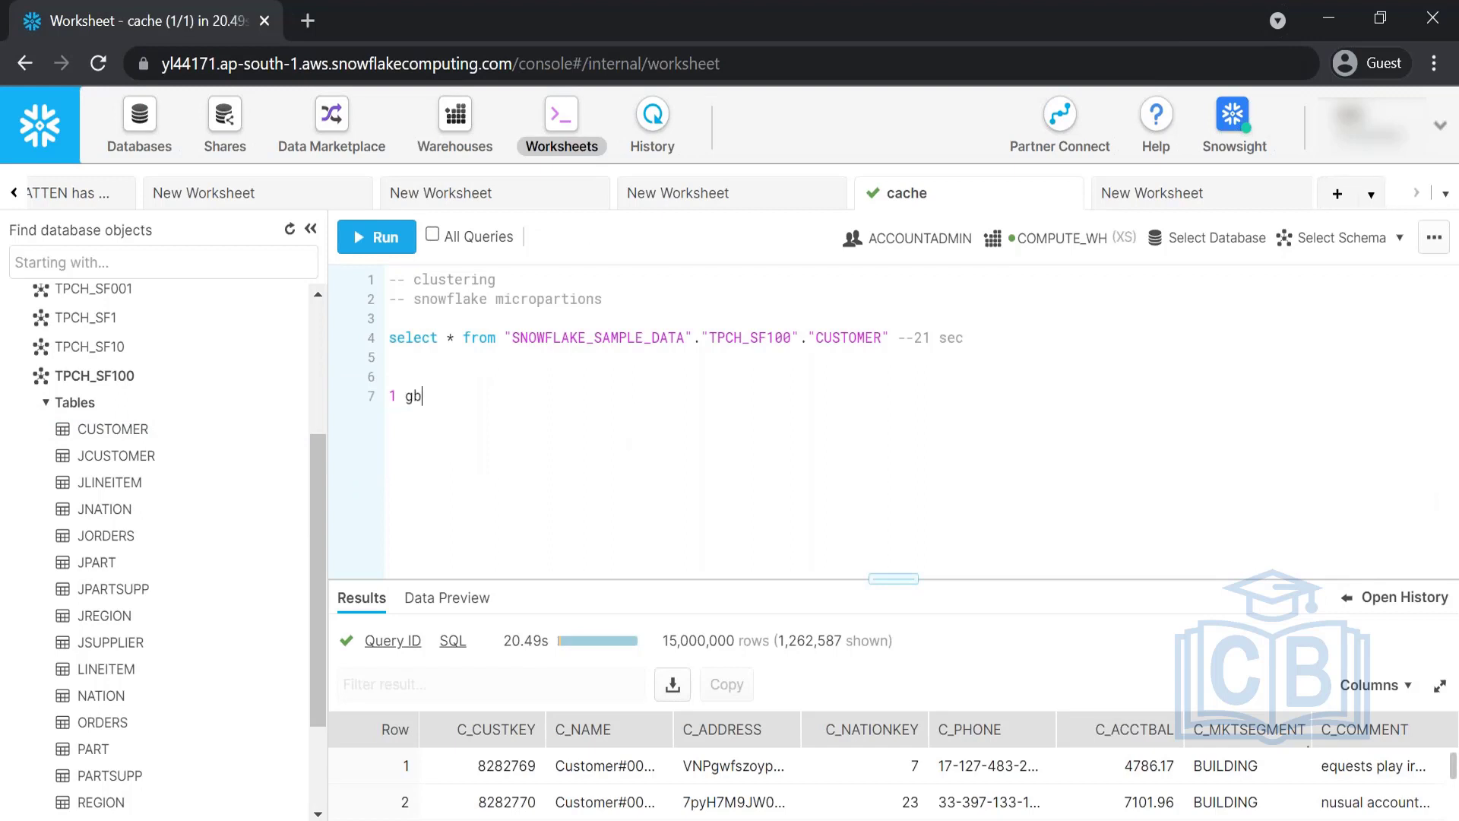
text( >)
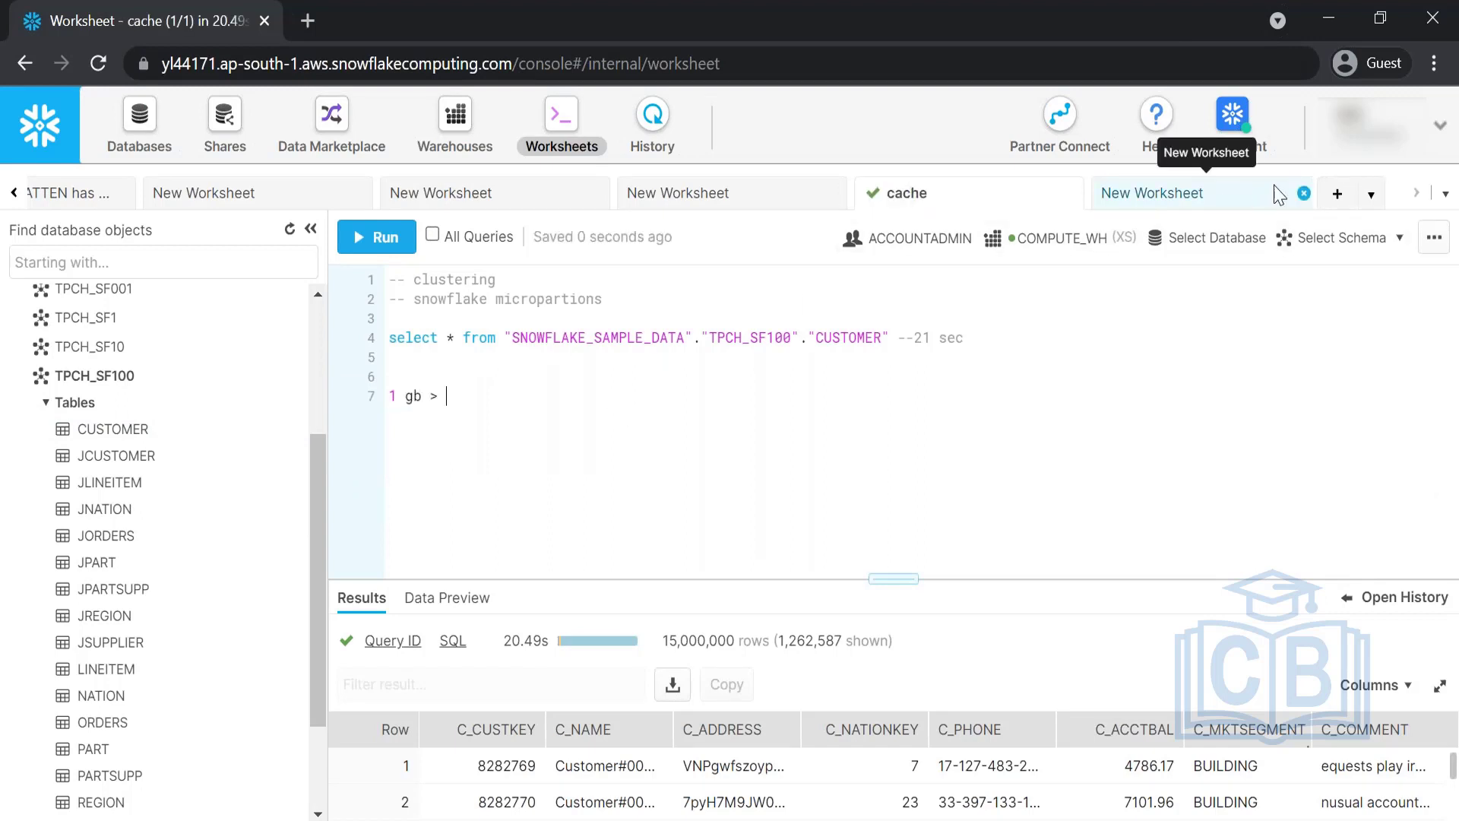
Recheck the partition total in the query profile and return to the worksheet.
click(652, 120)
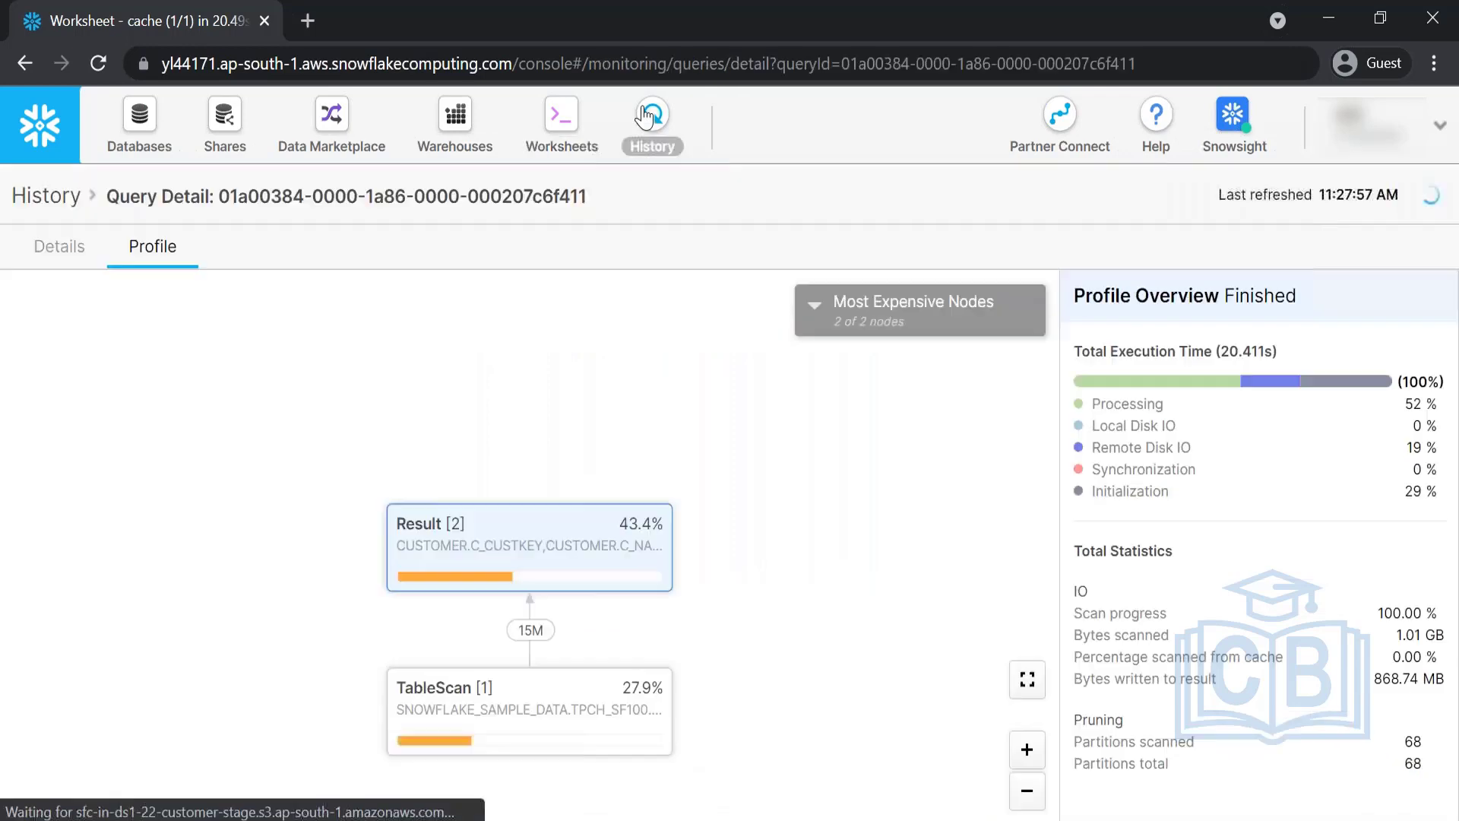
drag(1113, 762, 1414, 768)
click(549, 149)
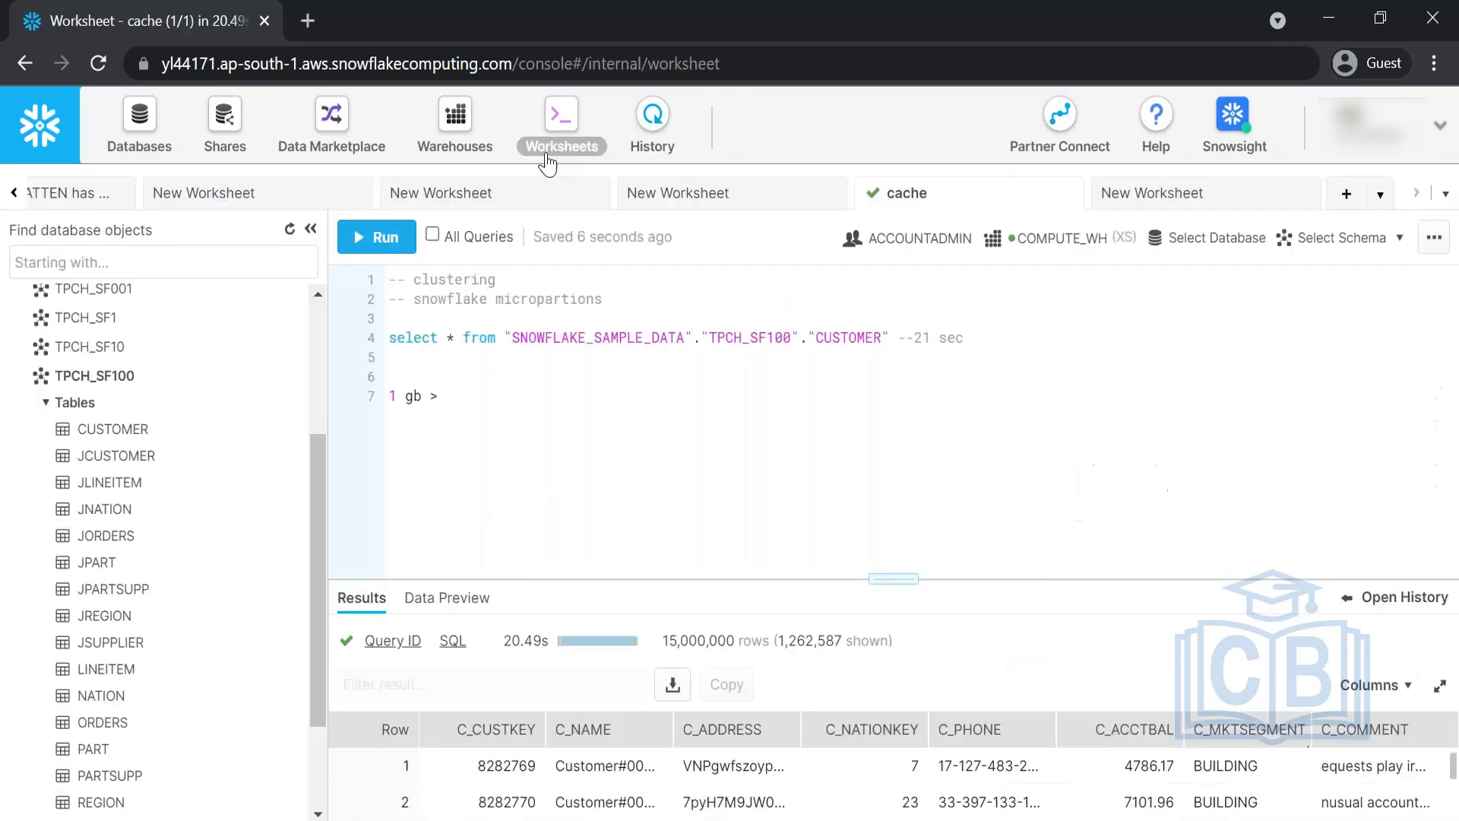
Complete the note with "68 partions in total (50~500mb )" and add two empty lines beneath it.
text(6)
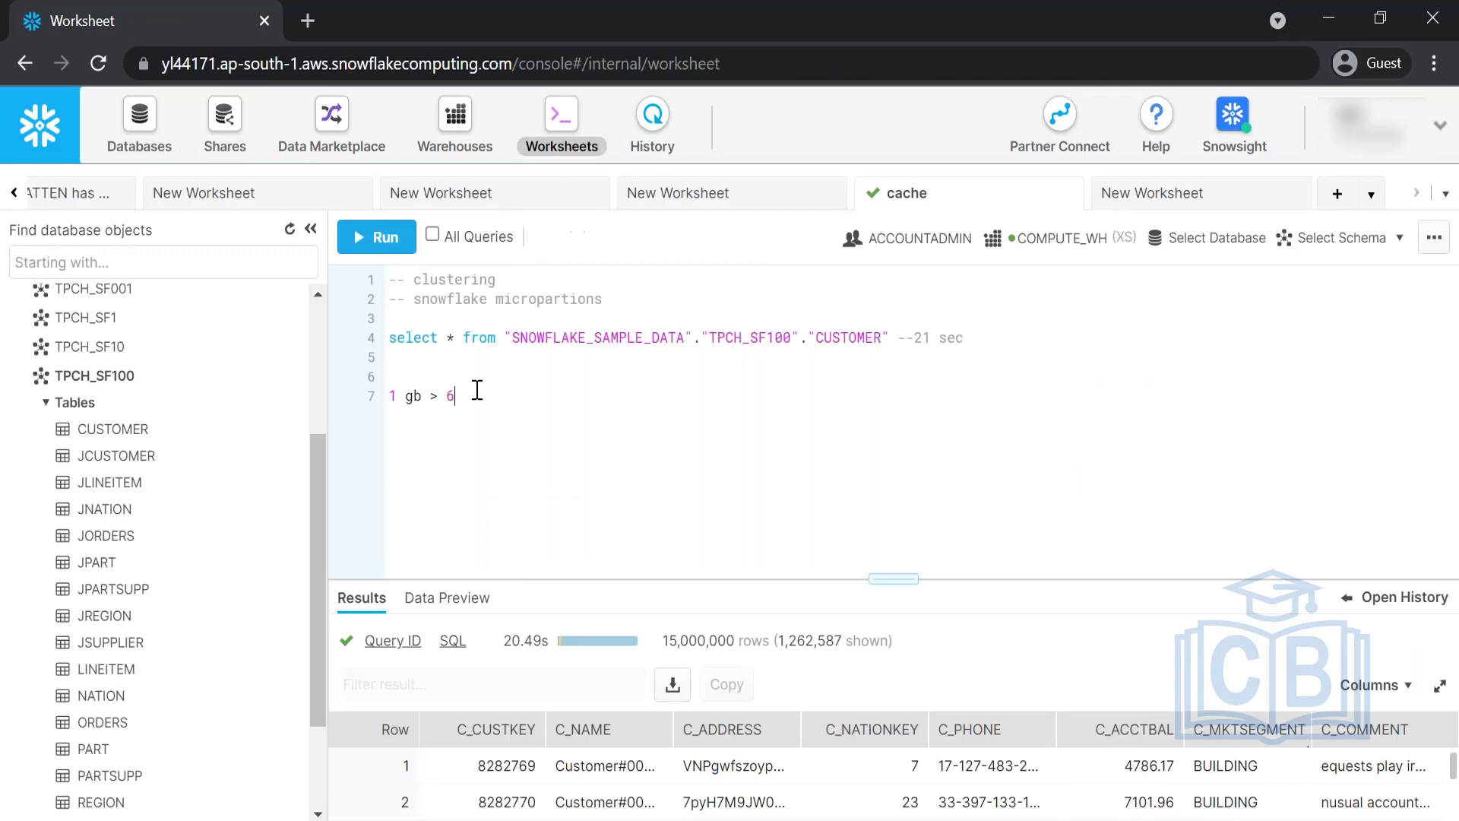
text(8 partions )
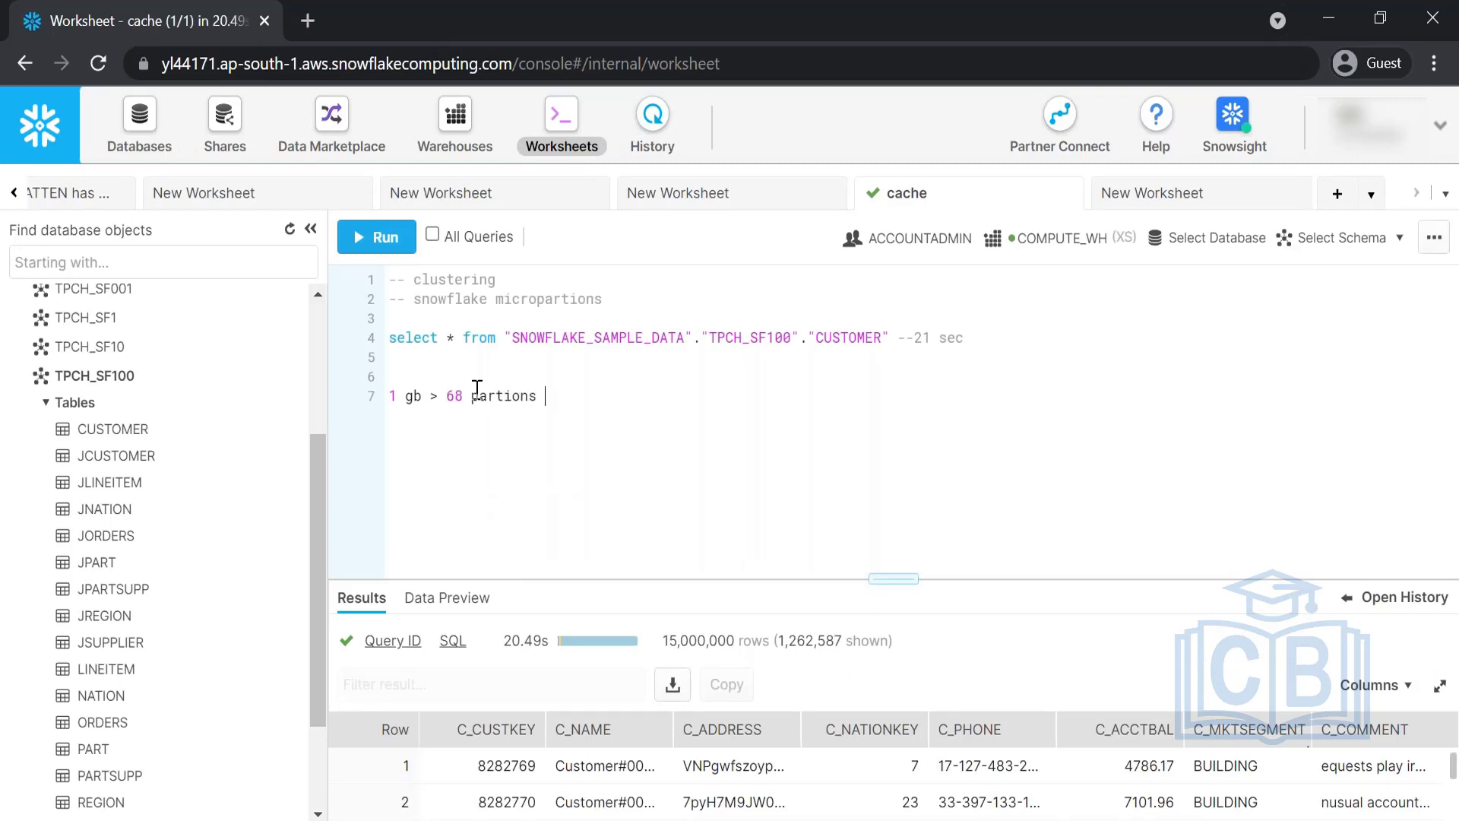
text(in total)
key(Return)
key(Return)
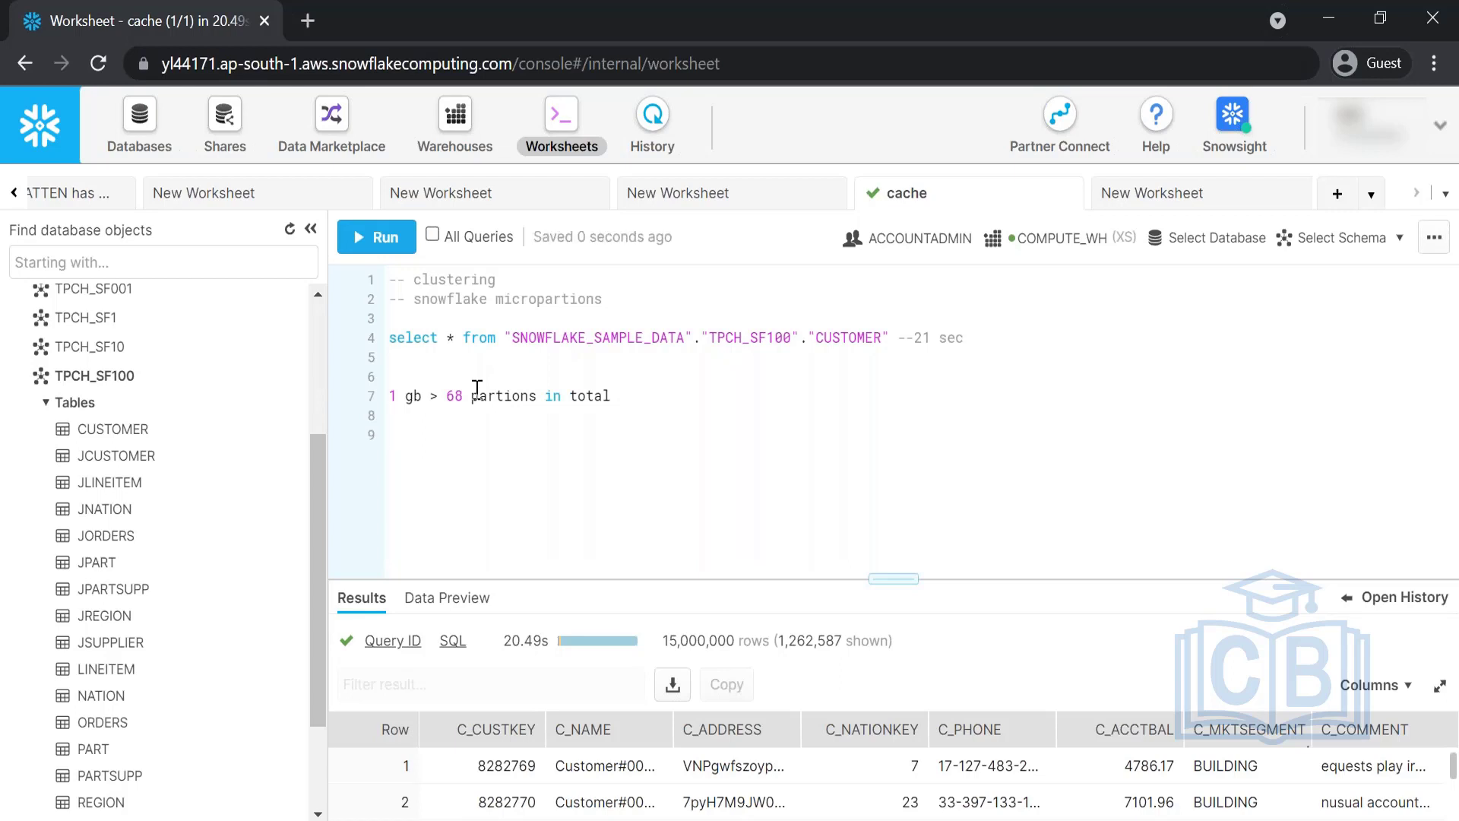
click(672, 395)
text((50~)
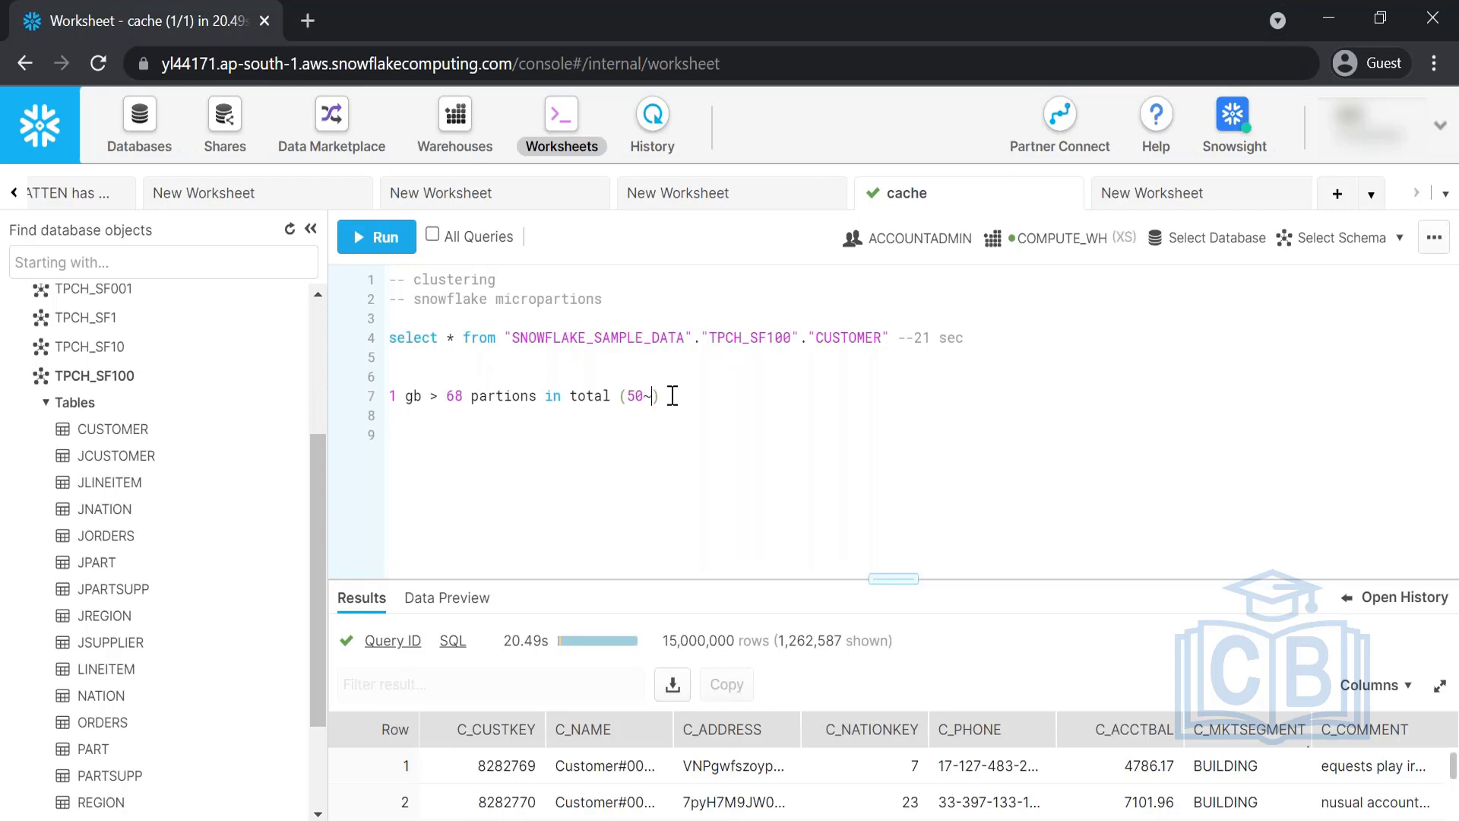
text(500mb)
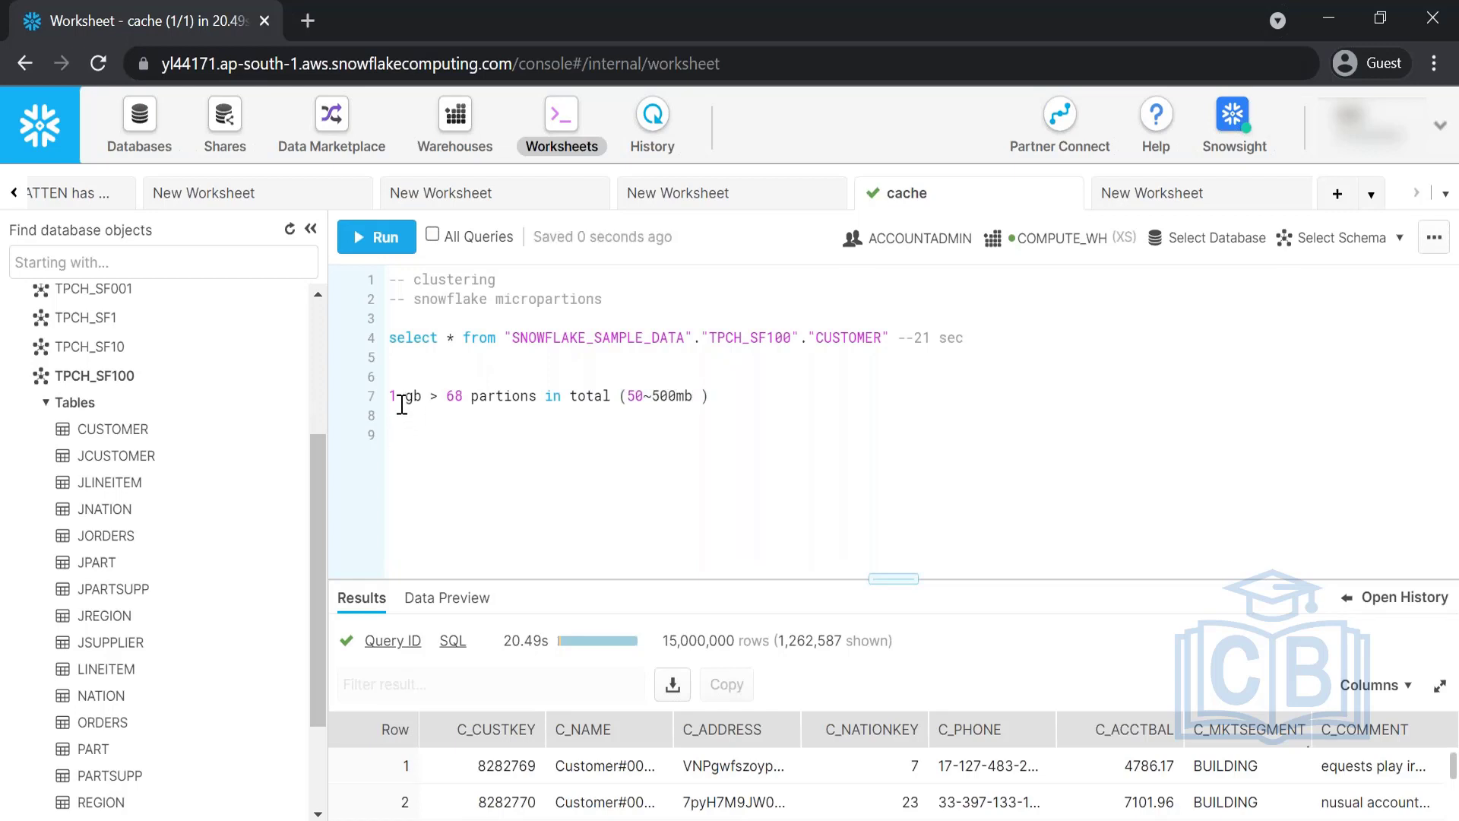
drag(444, 396, 527, 396)
click(438, 470)
drag(449, 403, 508, 406)
click(521, 482)
Copy the CUSTOMER select query, without its comment, to the empty line below the partition note.
drag(889, 337, 380, 339)
key(ctrl+c)
click(420, 475)
key(ctrl+v)
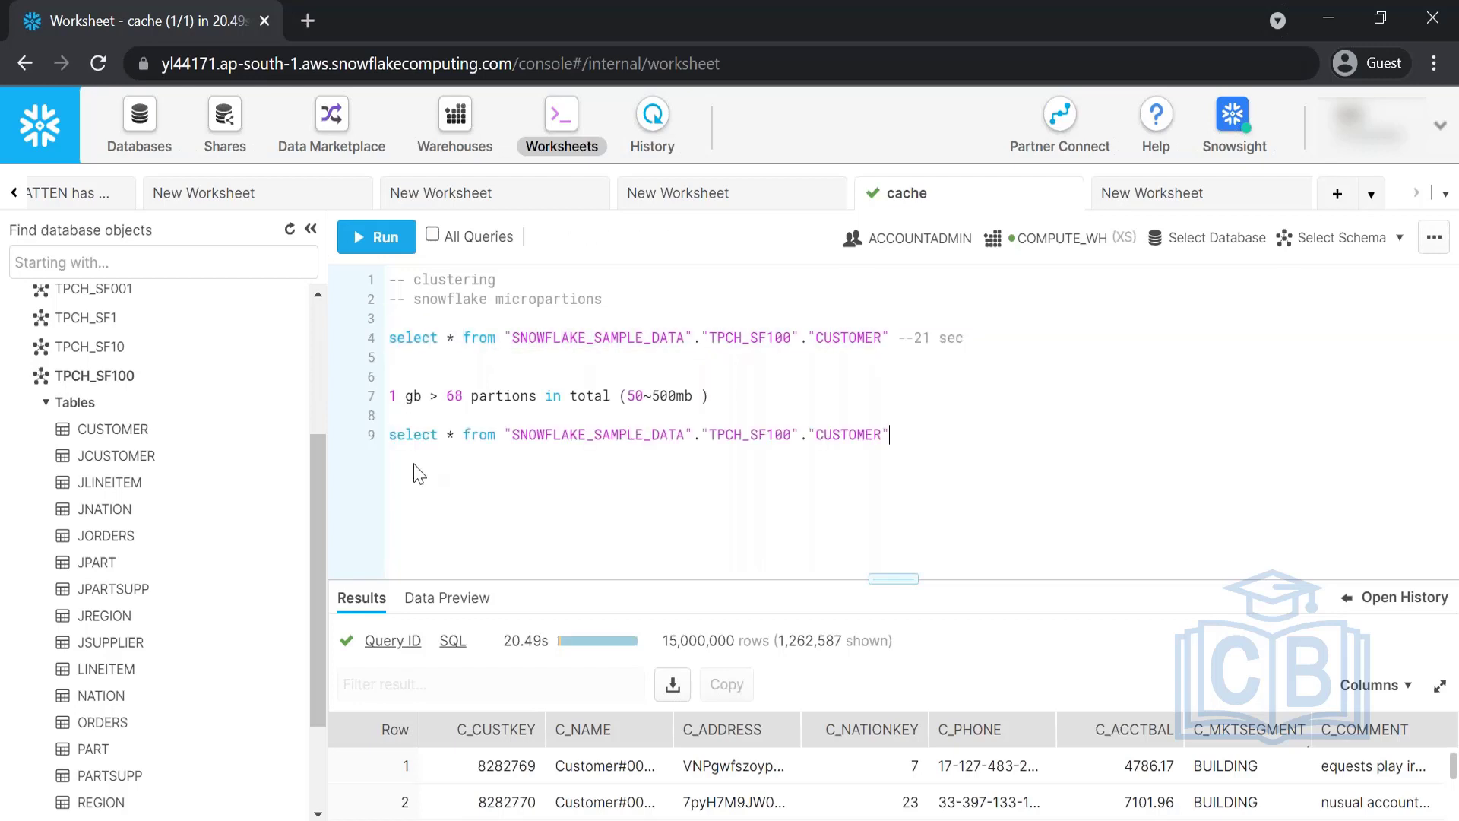
Filter the copied query with "where C_MKTSEGMENT = 'BUILDING'" and run it.
text(where)
drag(1232, 727, 984, 436)
double_click(1226, 766)
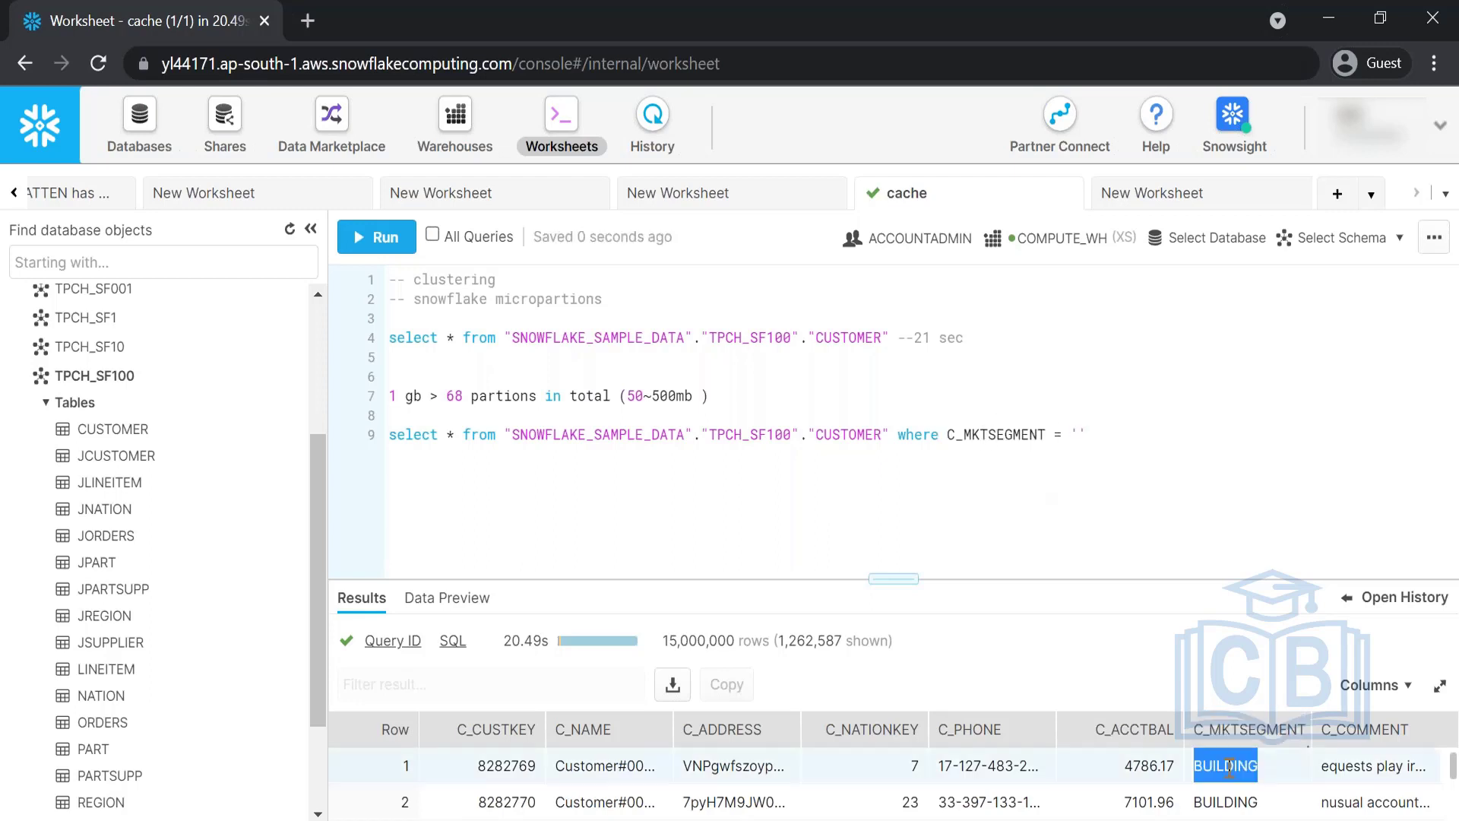
click(1080, 434)
key(ctrl+v)
triple_click(1079, 434)
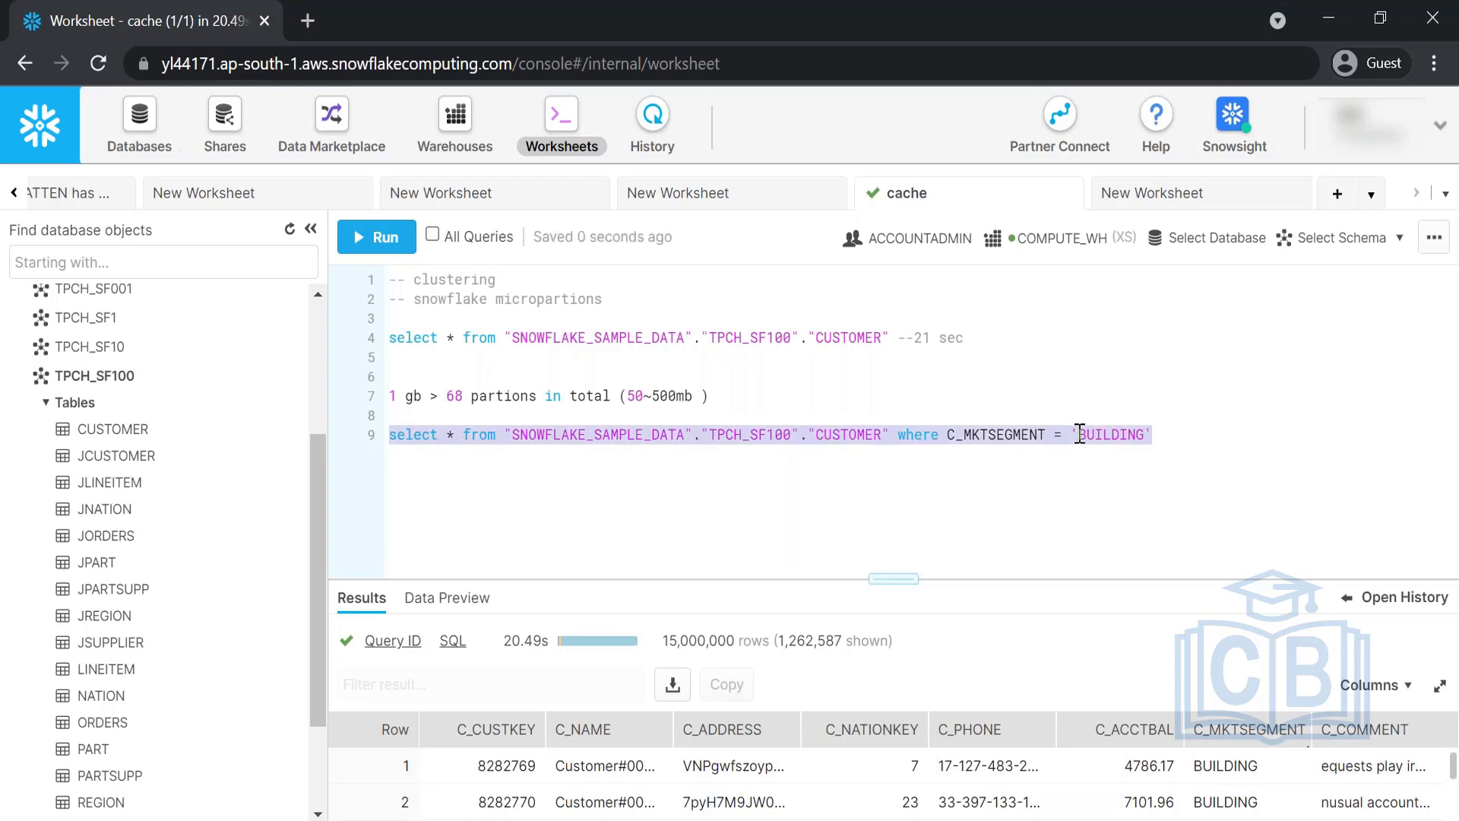
key(ctrl+Return)
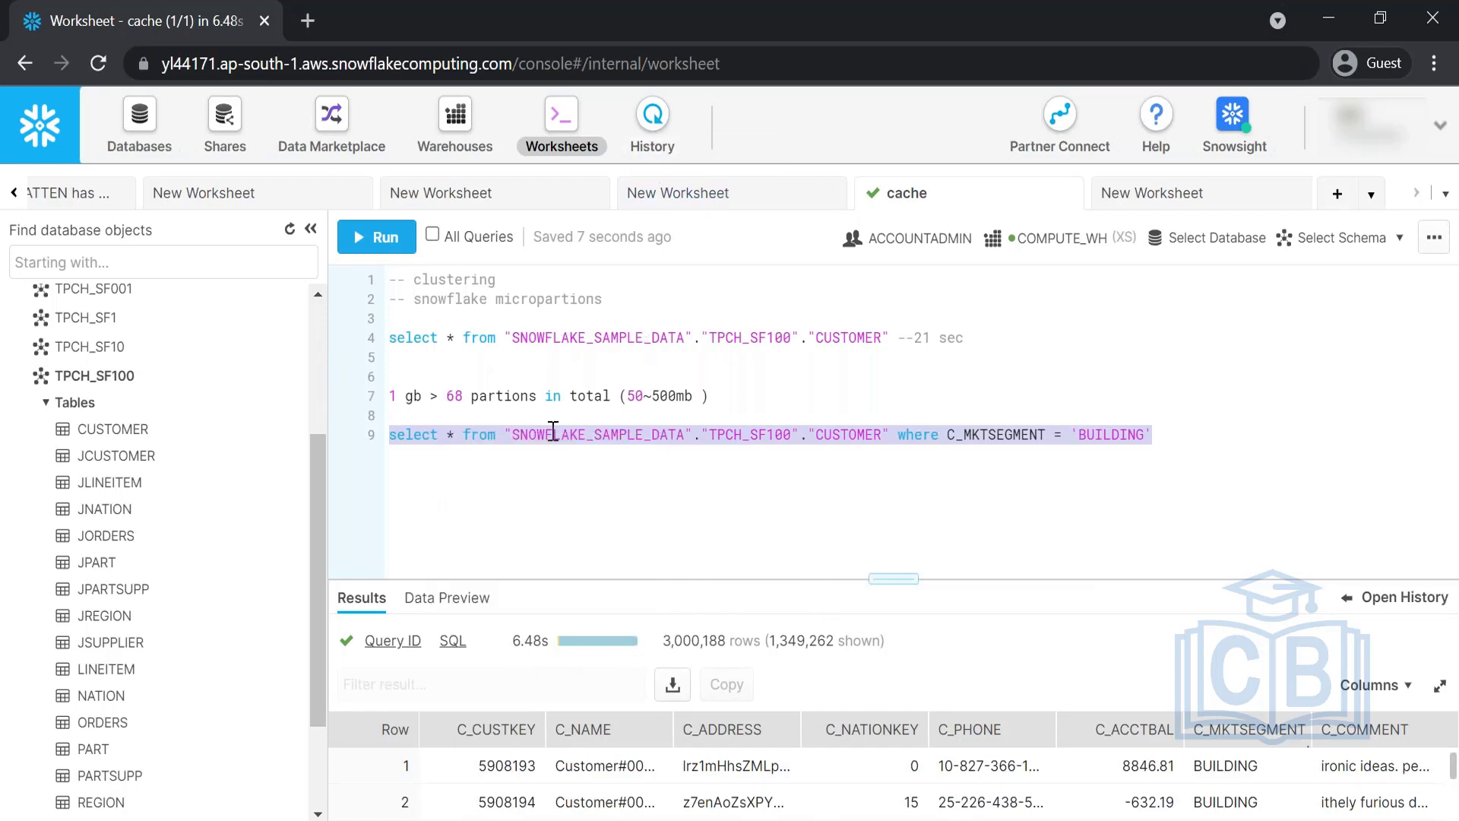
Add two empty lines below the filtered query.
click(503, 484)
key(Return)
key(Return)
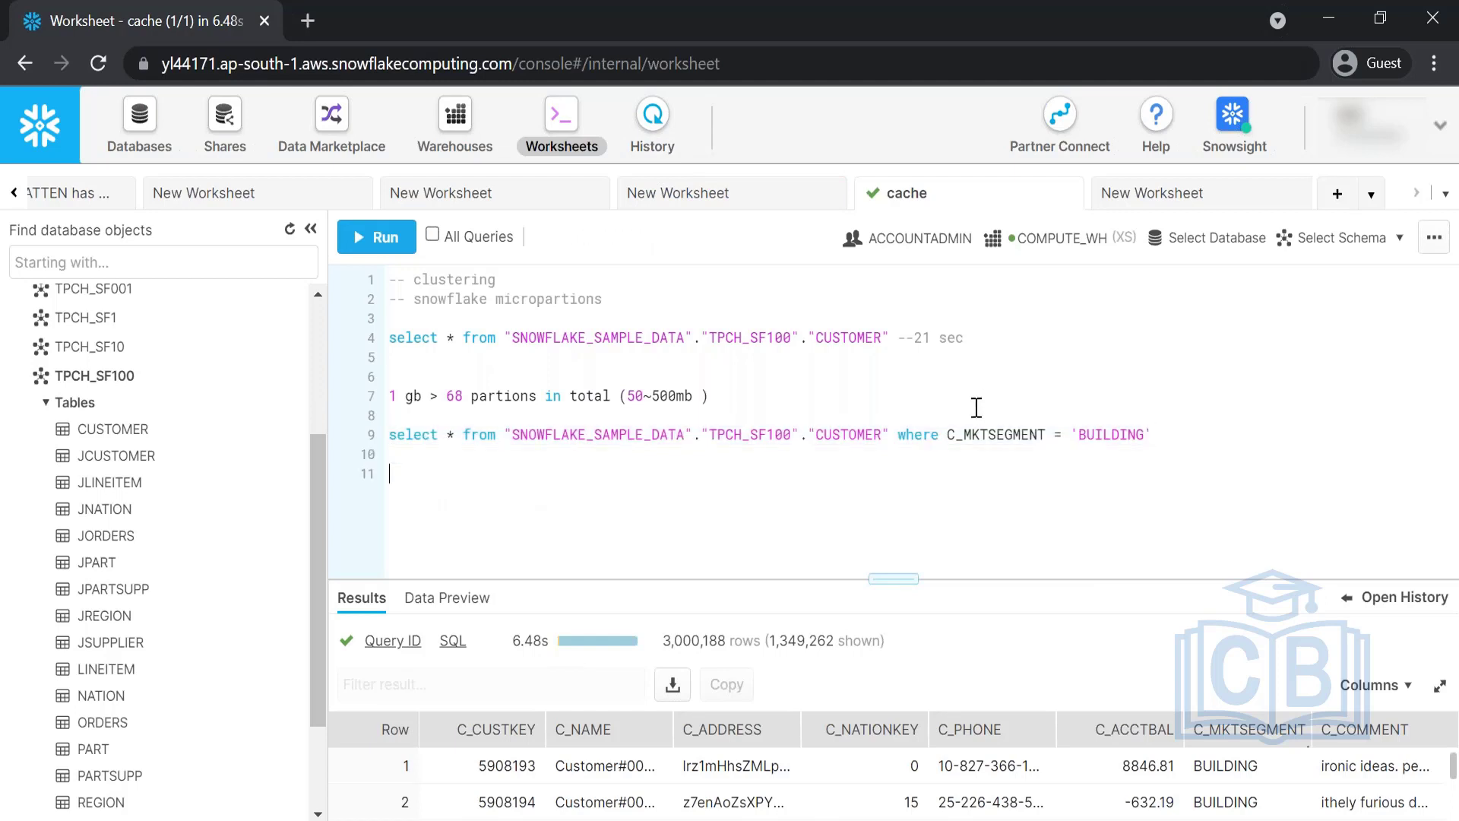
text(alte\)
key(BackSpace)
key(BackSpace)
key(BackSpace)
Refresh the query history, examine the partition pruning in the filtered query's profile, and return to the worksheet.
click(652, 121)
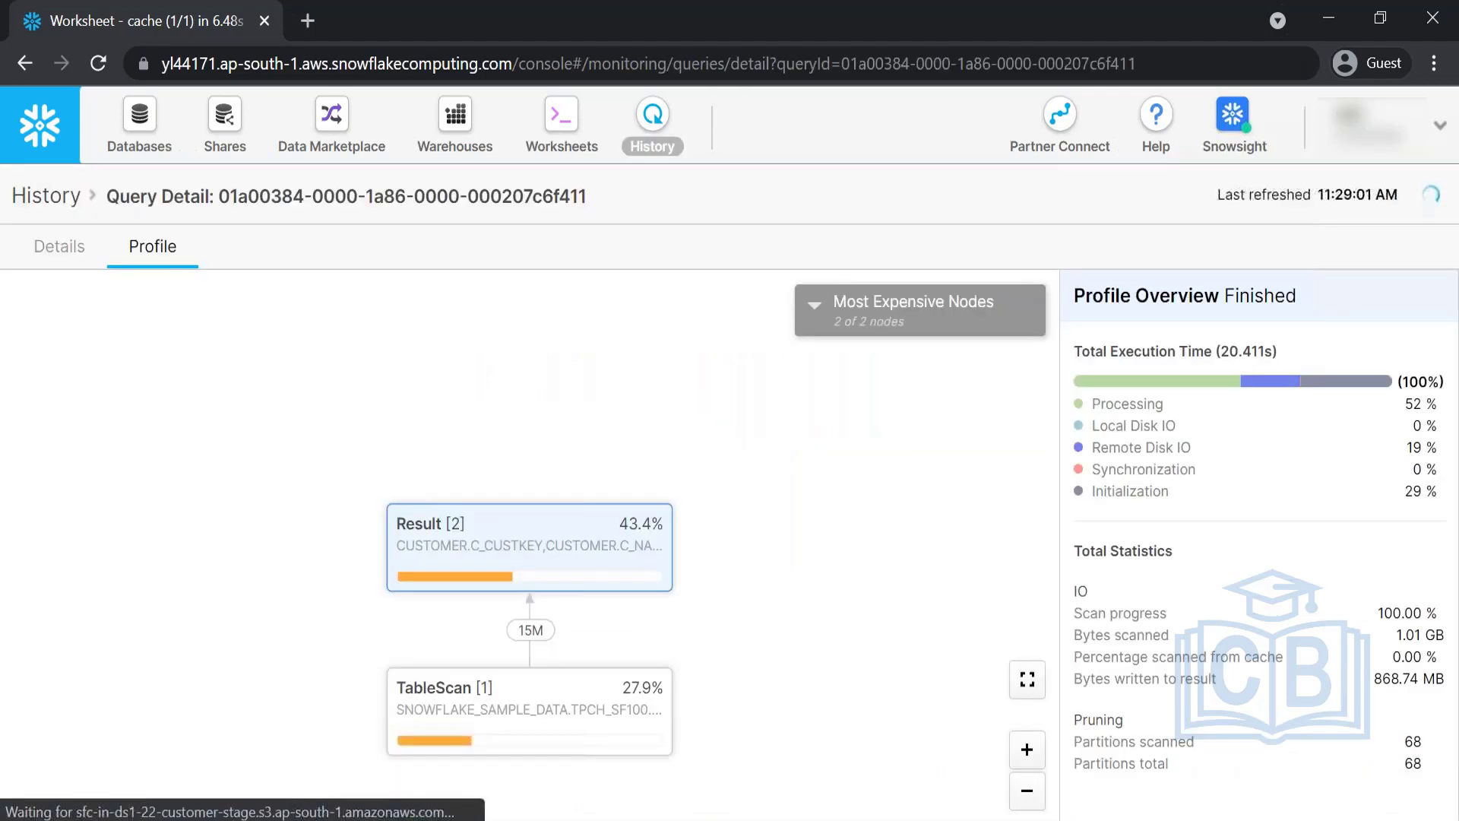
click(68, 198)
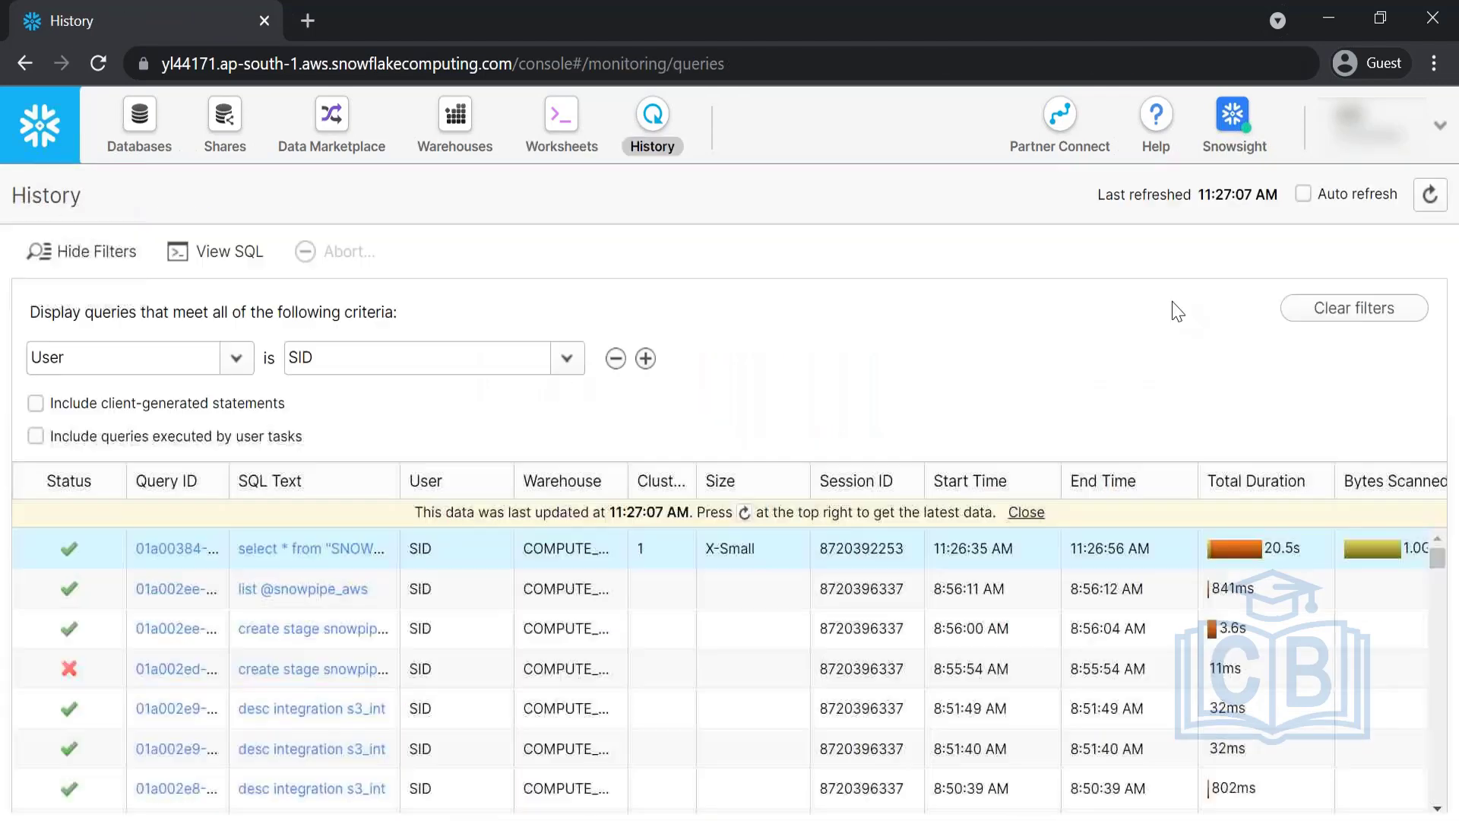
click(1430, 194)
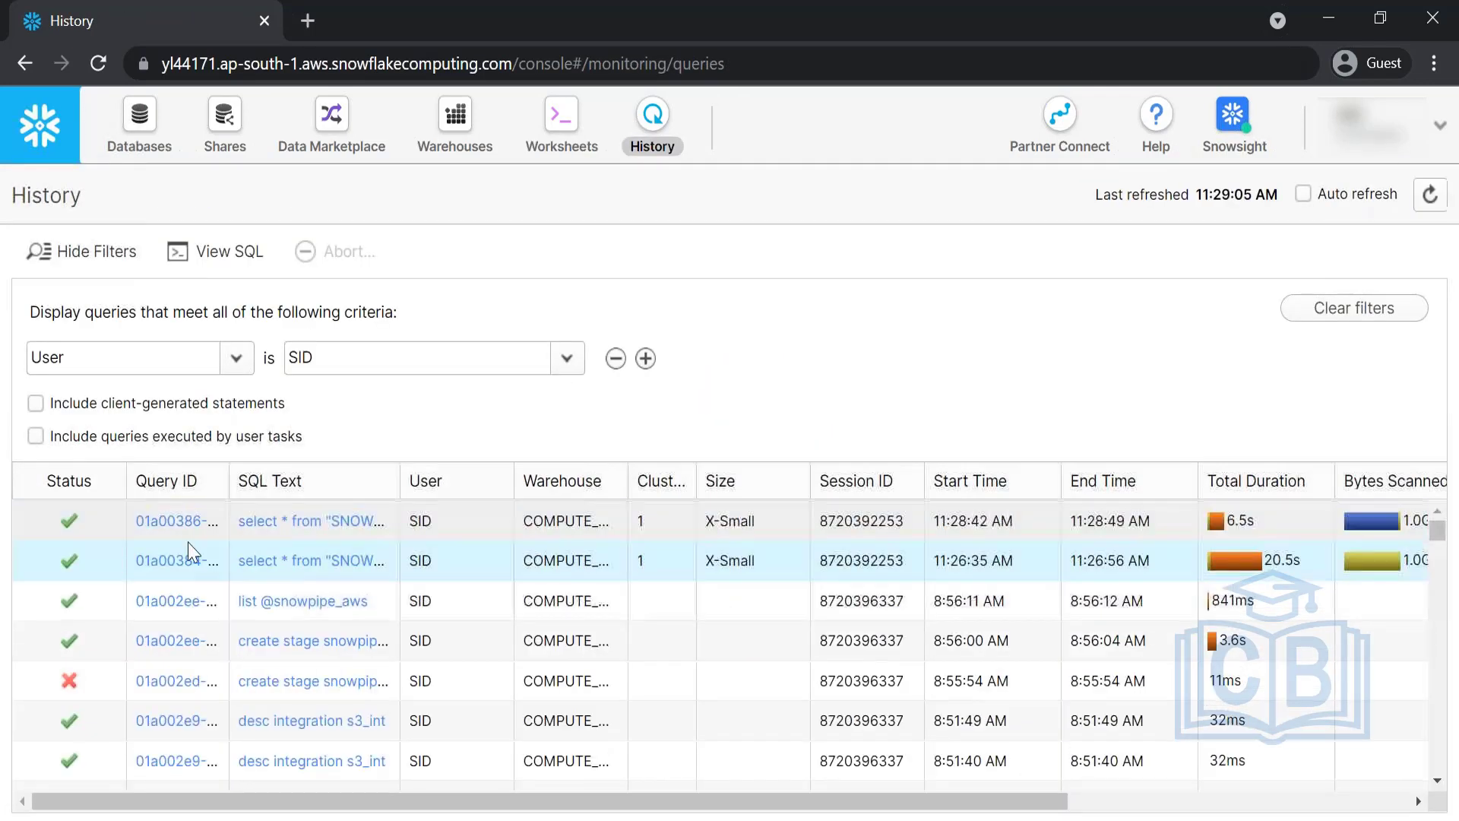
click(169, 522)
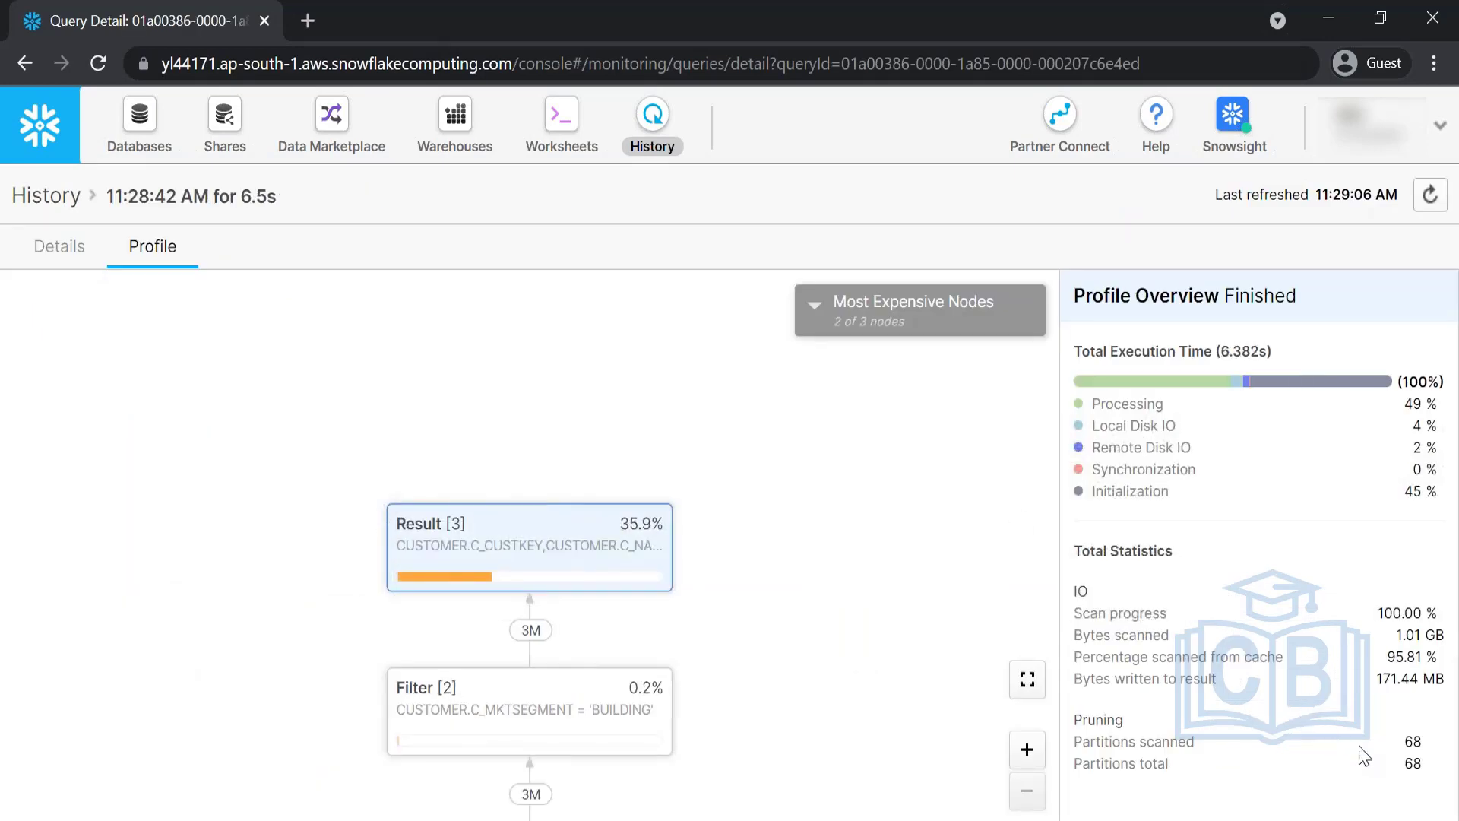
mouse_move(1406, 766)
mouse_down()
mouse_move(1422, 766)
mouse_move(1407, 738)
mouse_move(1422, 738)
mouse_move(1416, 763)
mouse_up()
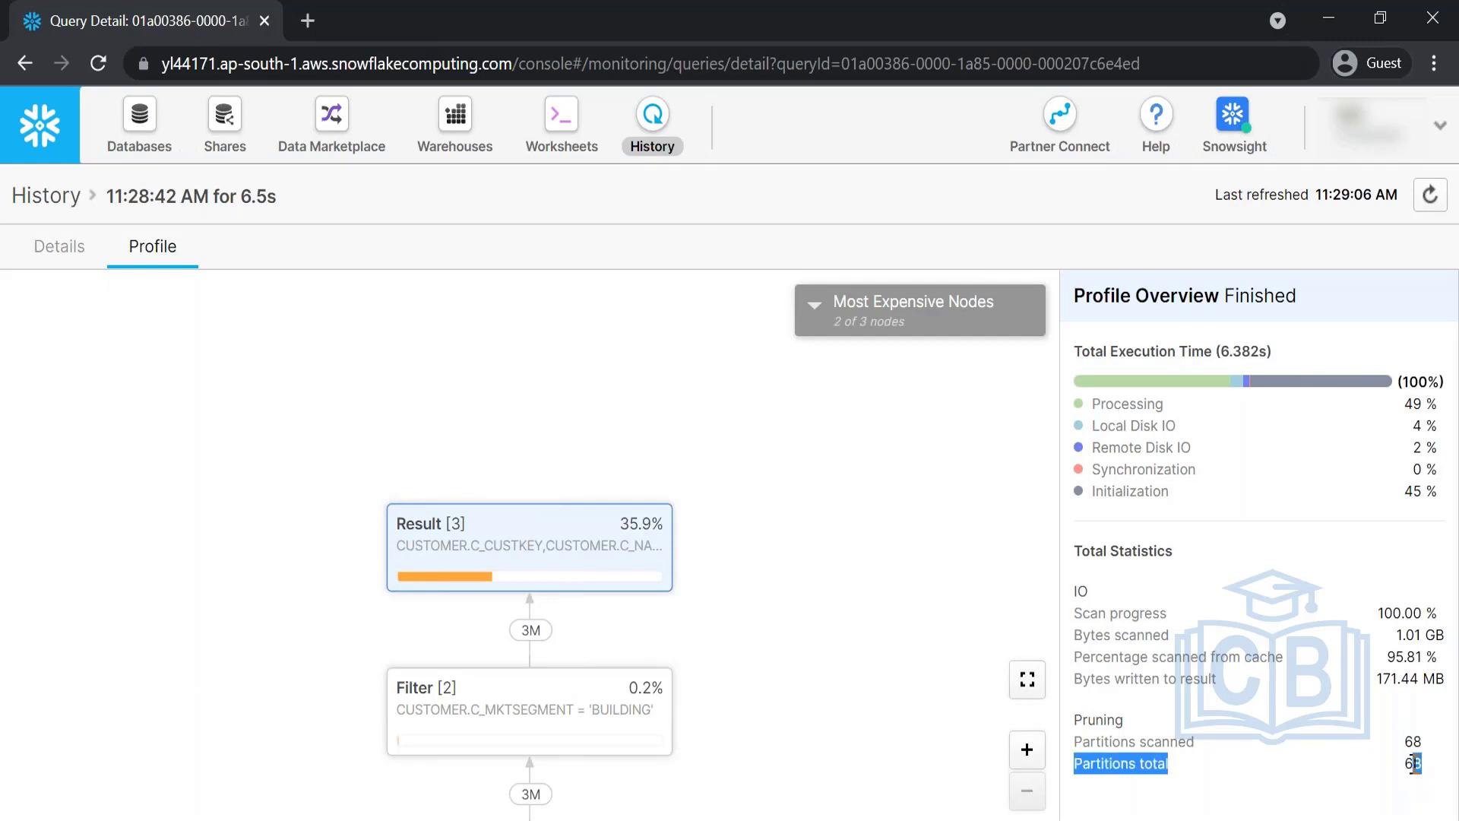
click(561, 147)
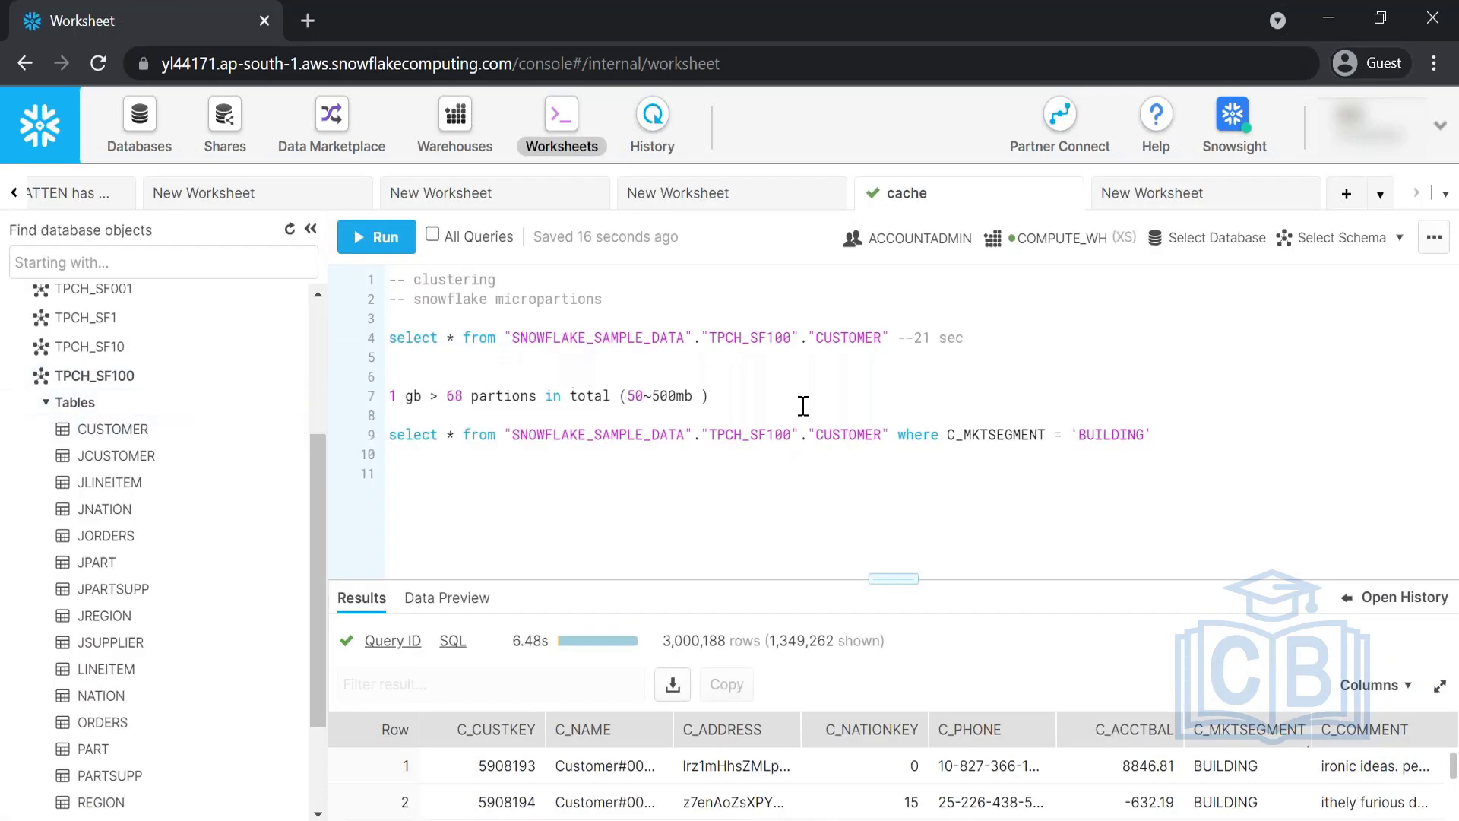
Review the filtered query and the partition note against the size details of the CUSTOMER table in TPCH_SF100.
mouse_move(209, 438)
drag(413, 440, 751, 437)
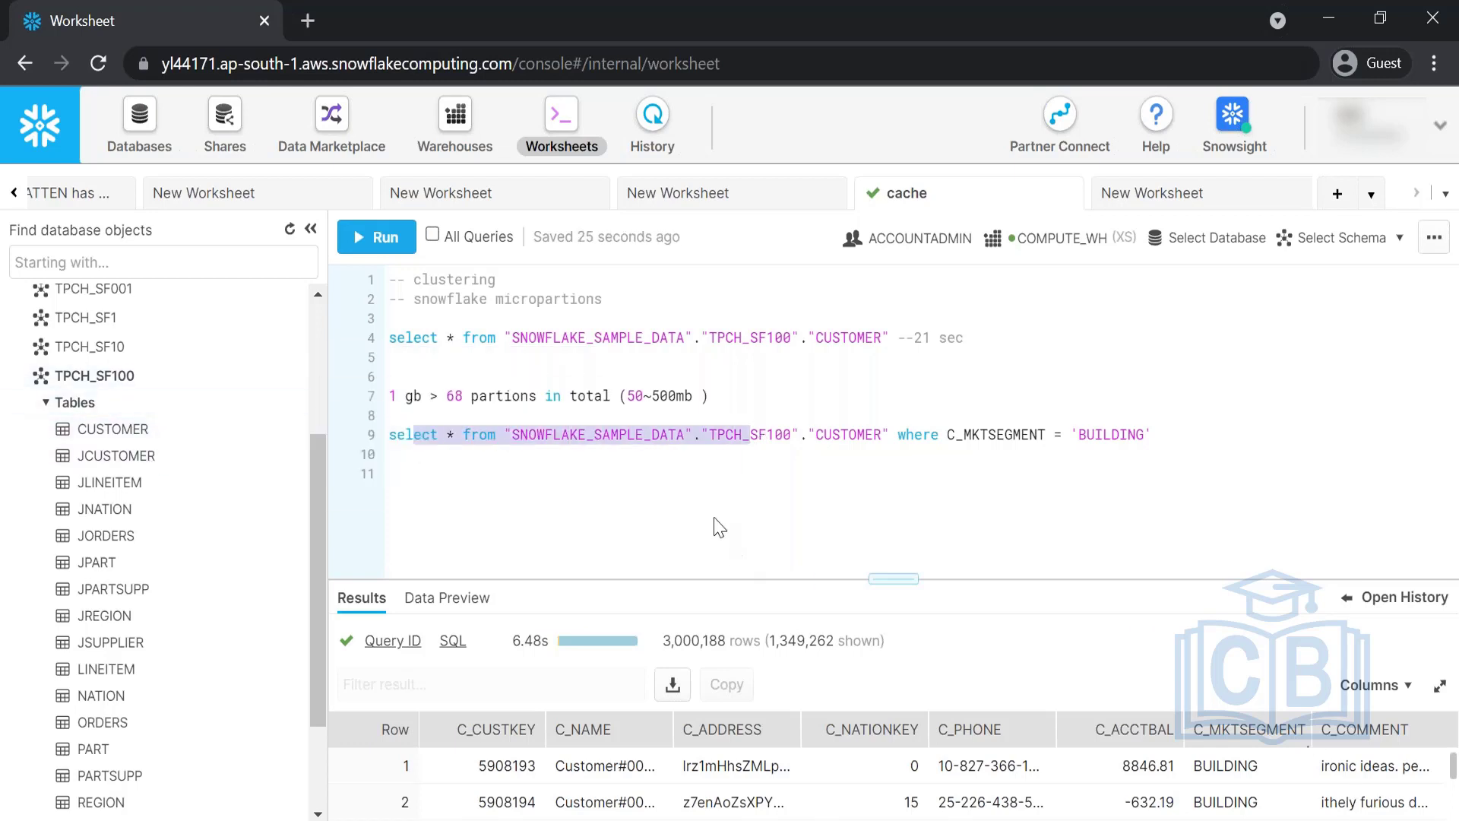
triple_click(446, 430)
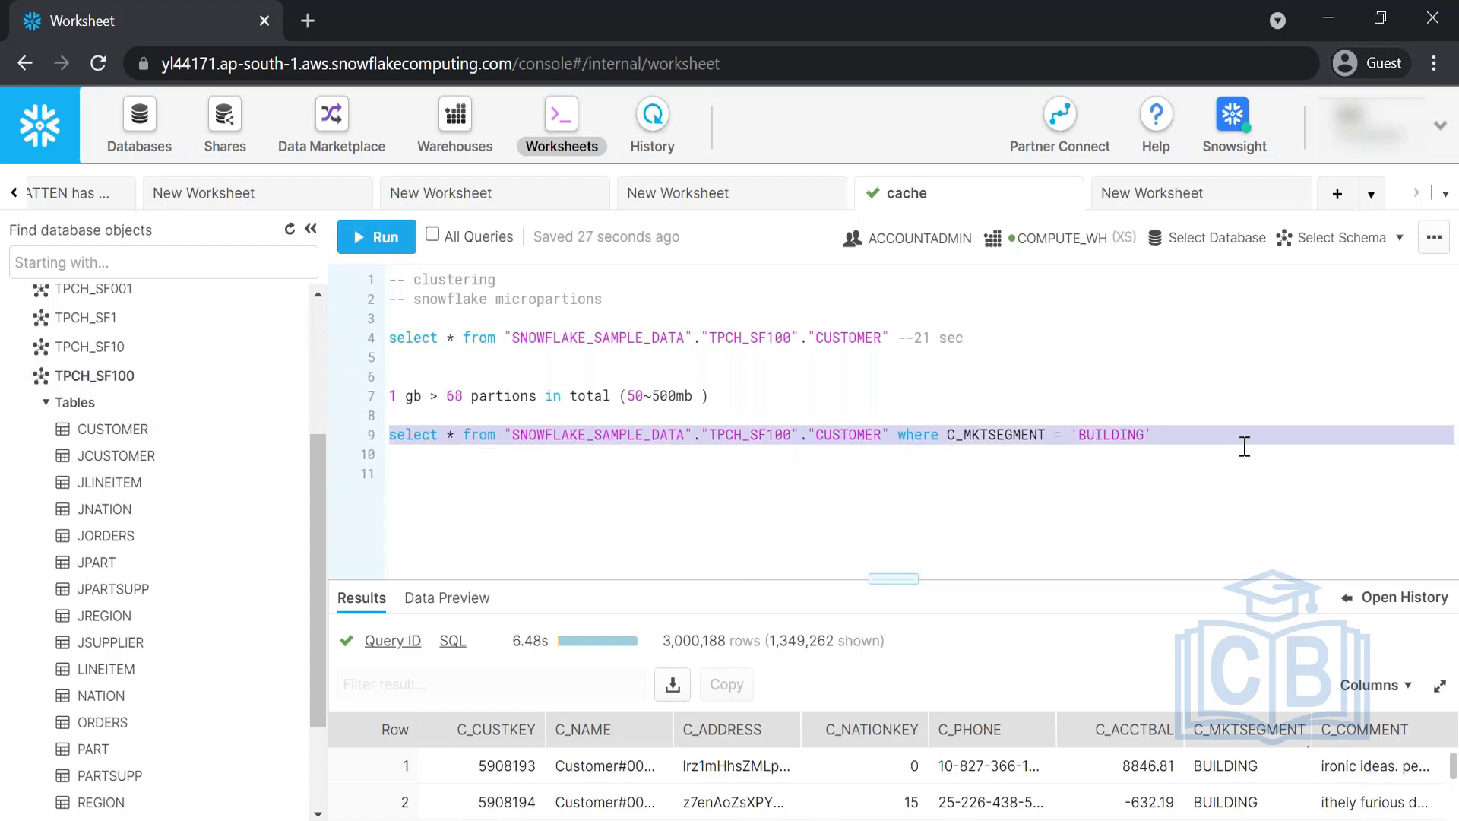
click(603, 469)
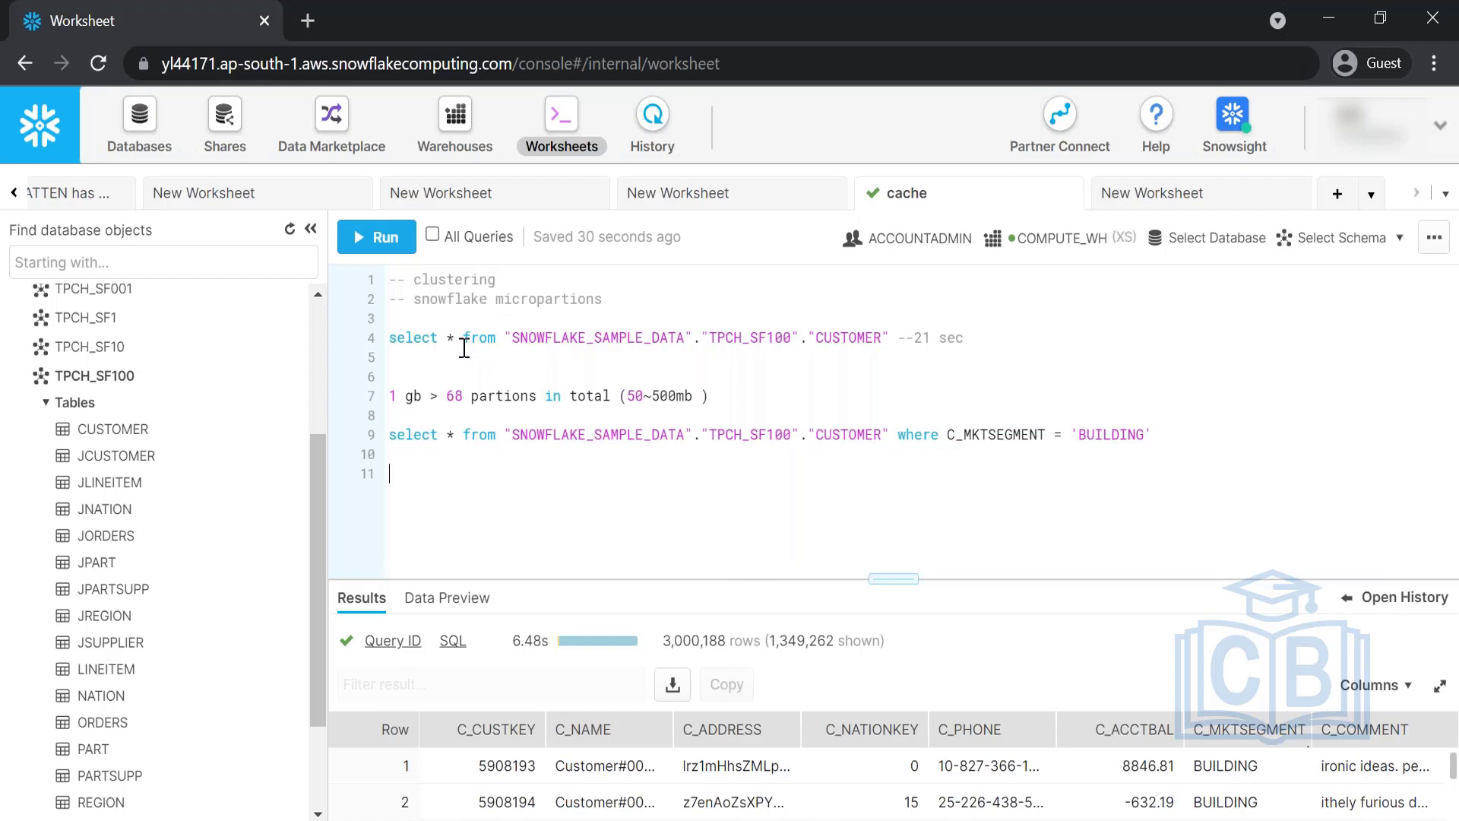
mouse_move(106, 435)
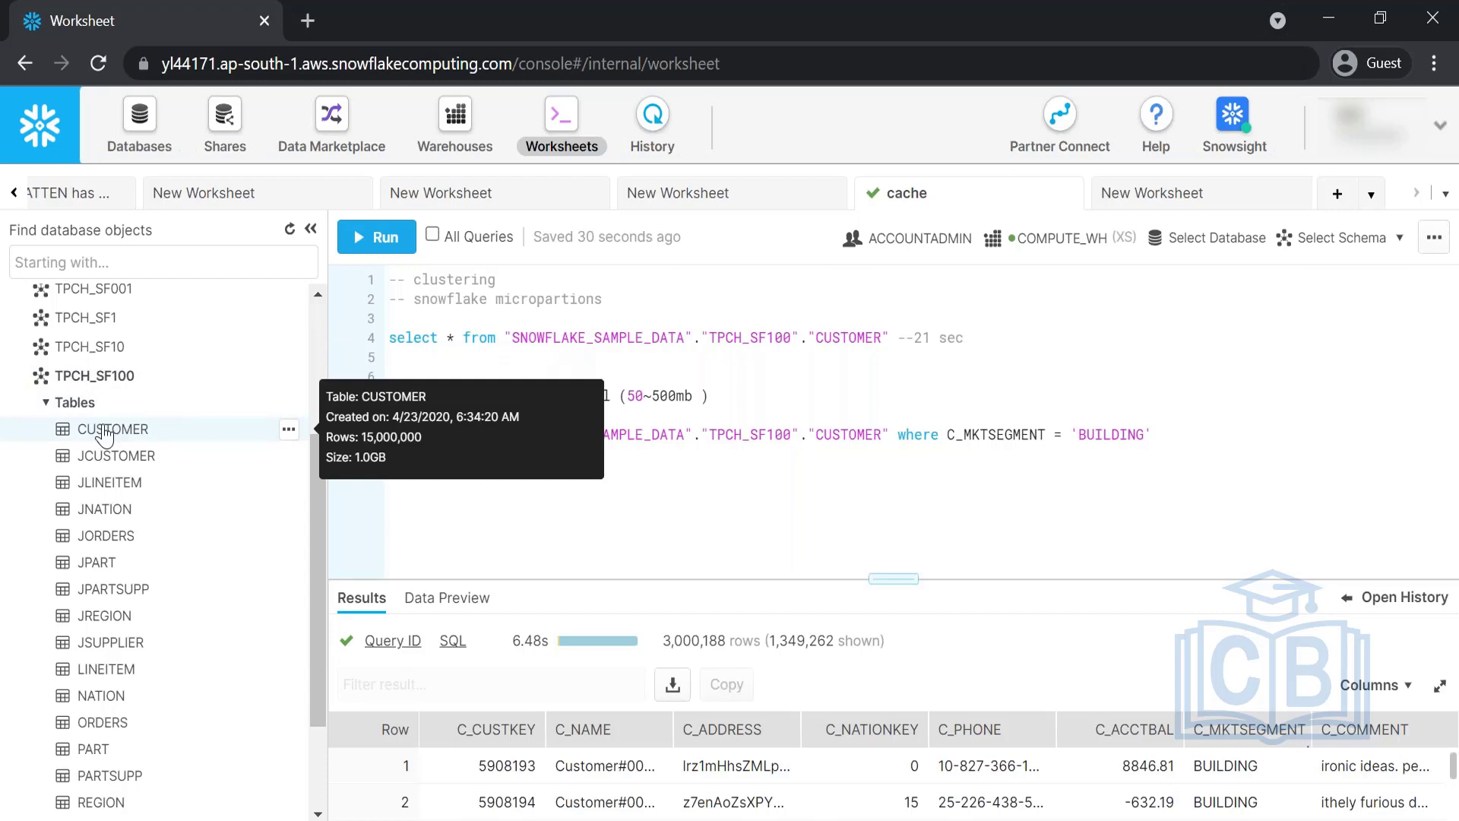
triple_click(687, 441)
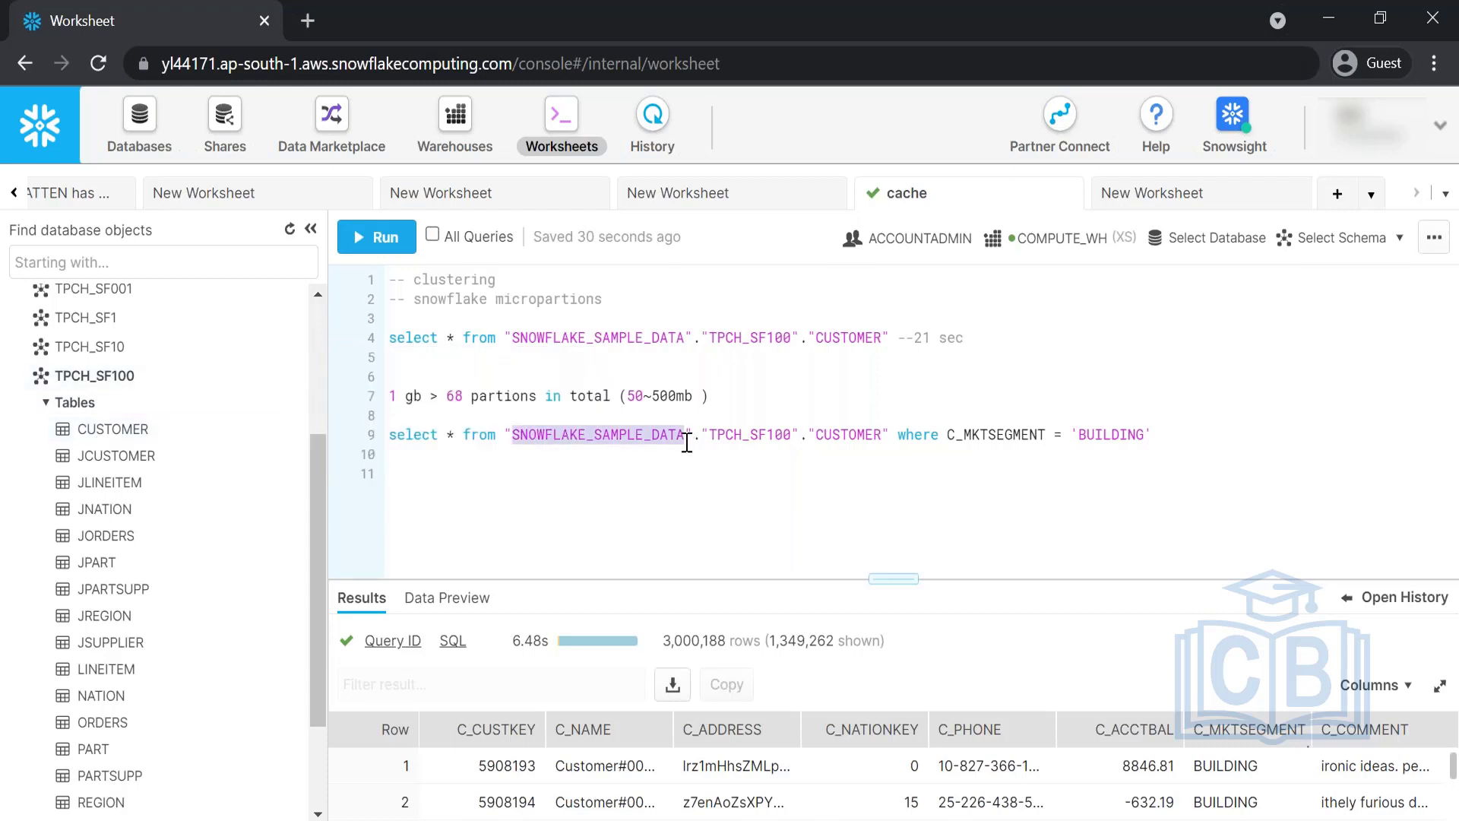
click(552, 511)
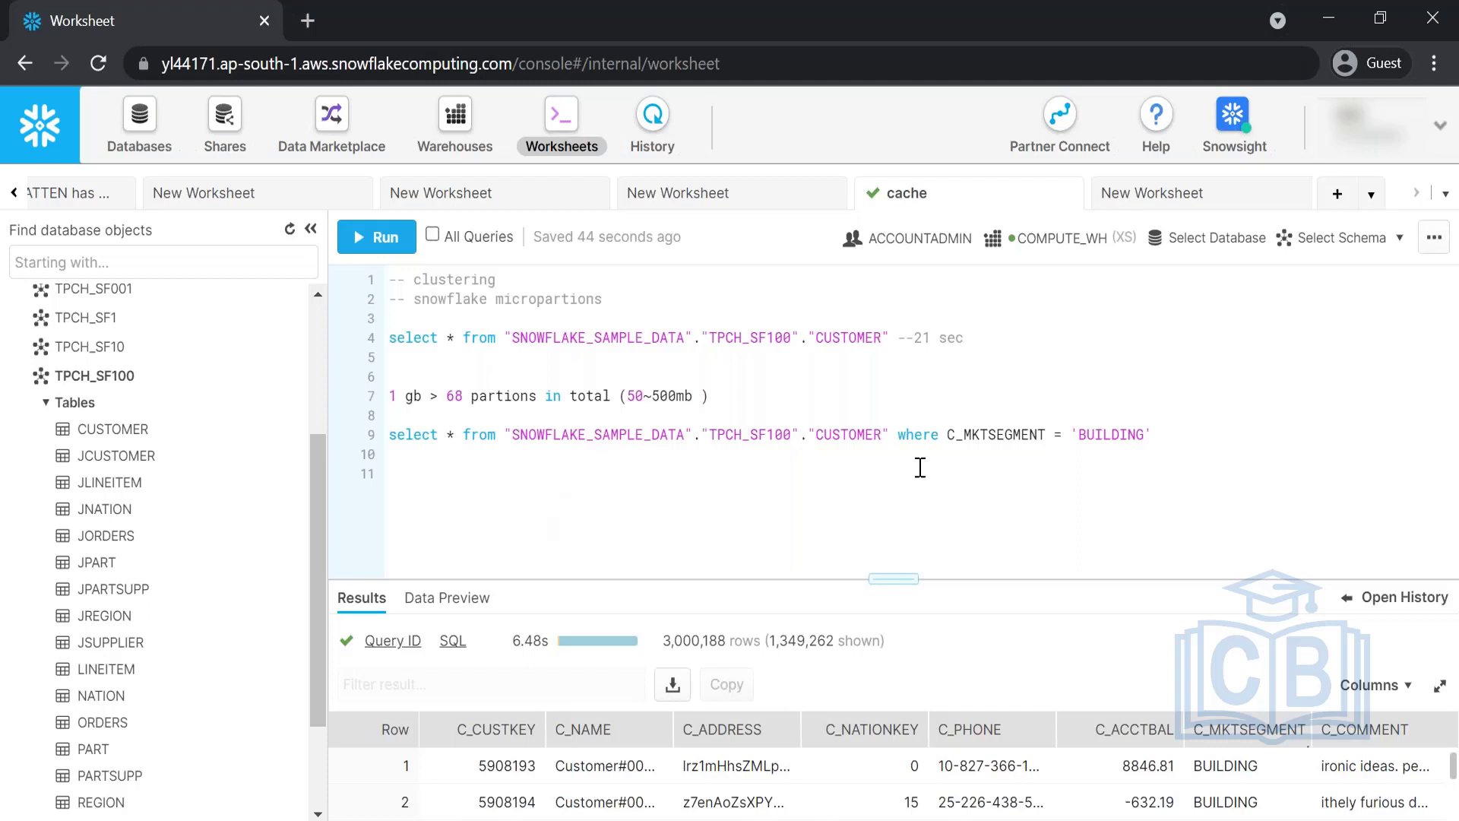
triple_click(950, 439)
drag(897, 434, 364, 448)
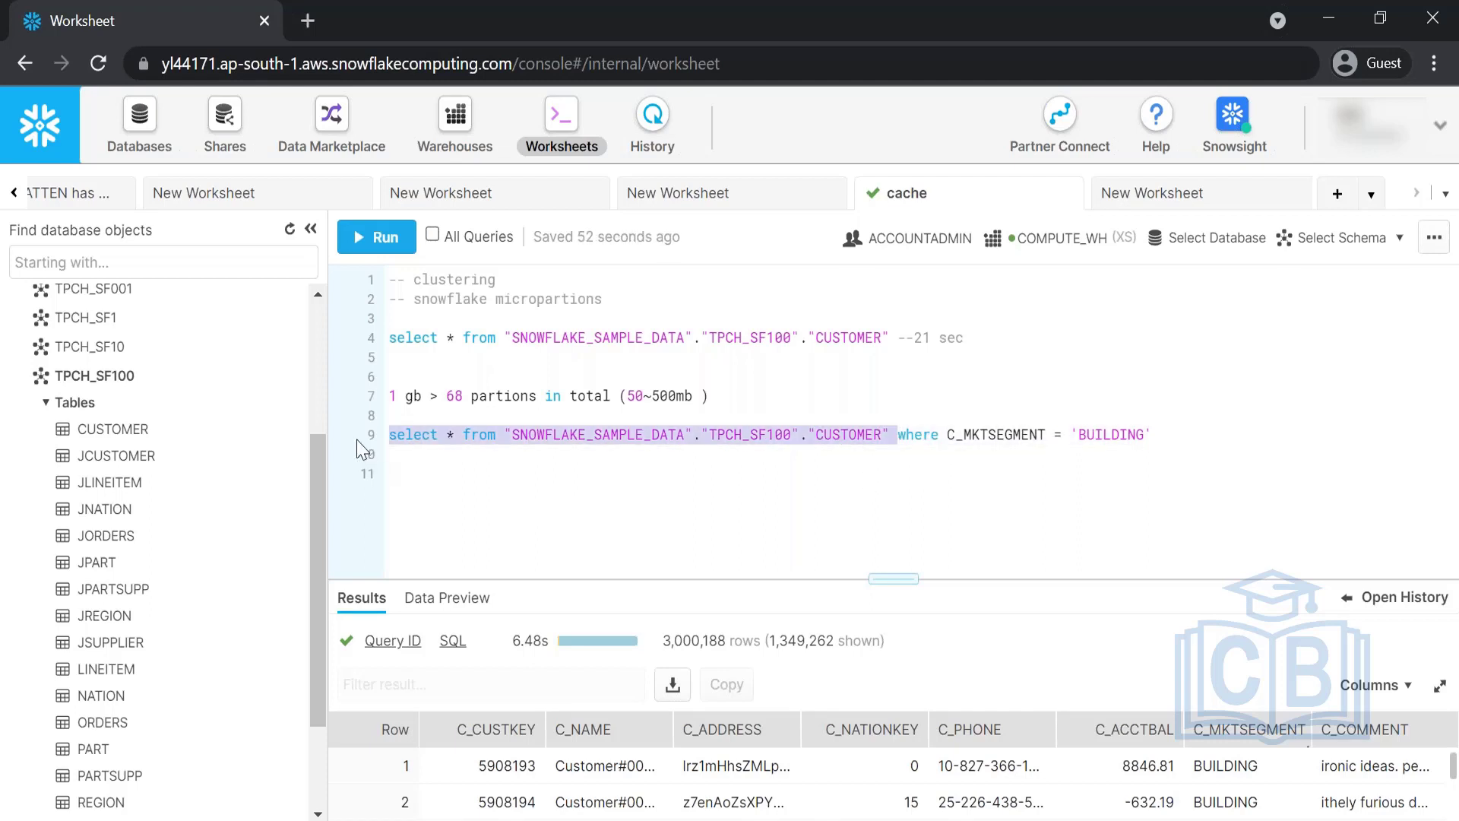
double_click(459, 396)
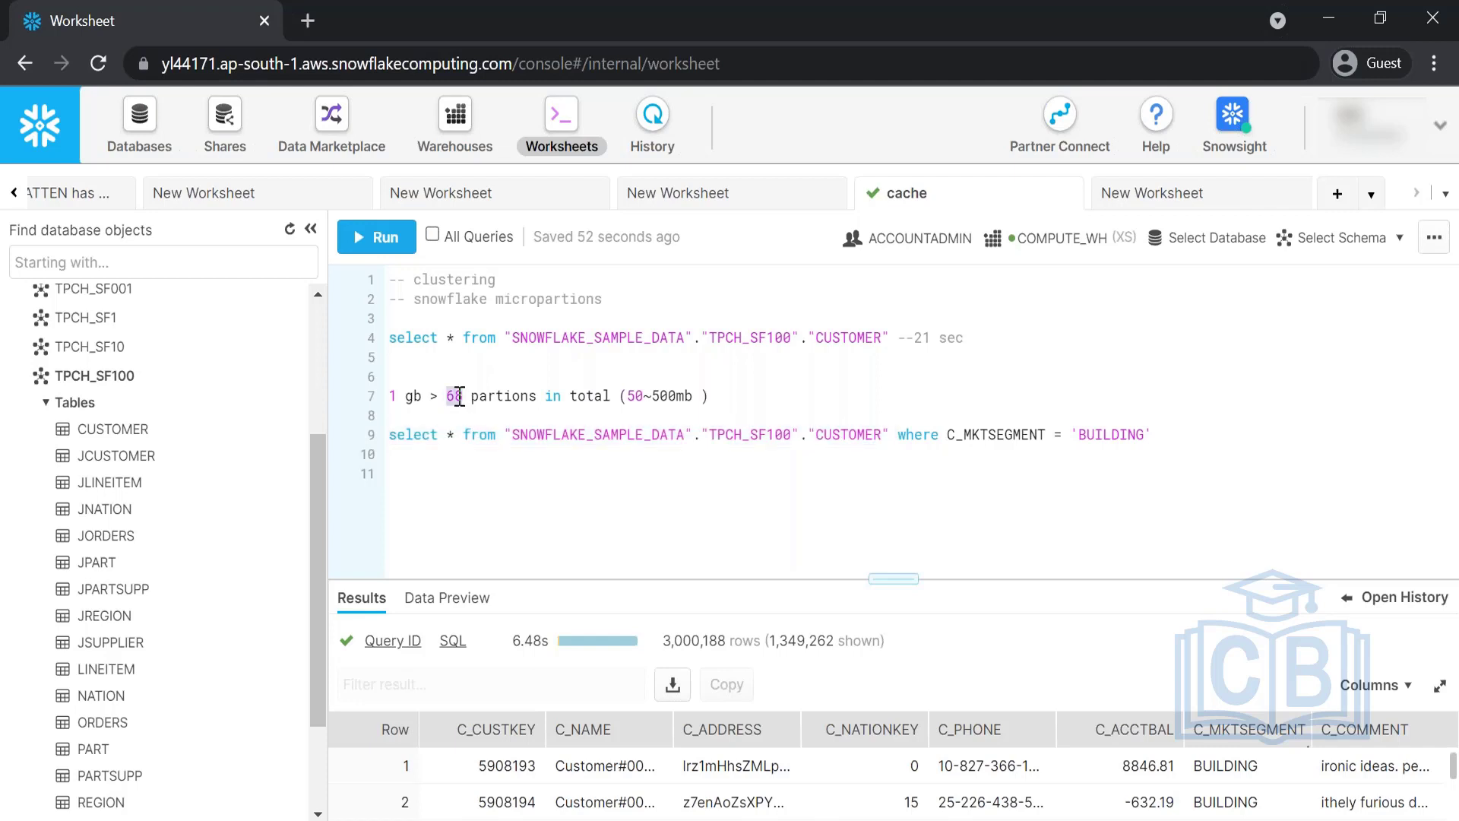
Compare partitions scanned with partitions total in the filtered query's profile, and return to the worksheet.
click(643, 144)
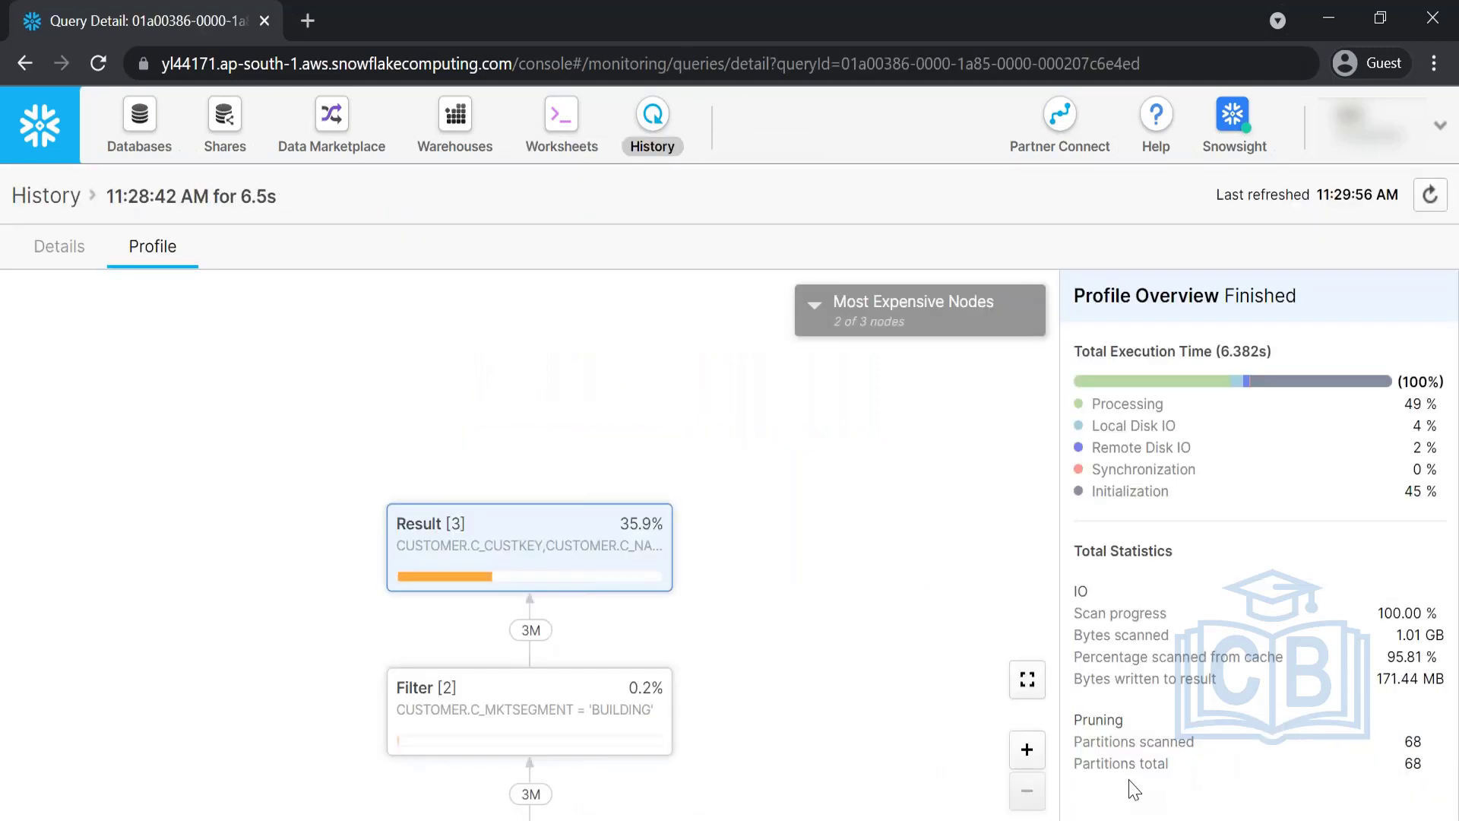
drag(1112, 763, 1405, 764)
double_click(1162, 748)
click(1421, 741)
double_click(1419, 742)
double_click(1408, 763)
click(1408, 763)
double_click(1411, 764)
click(570, 152)
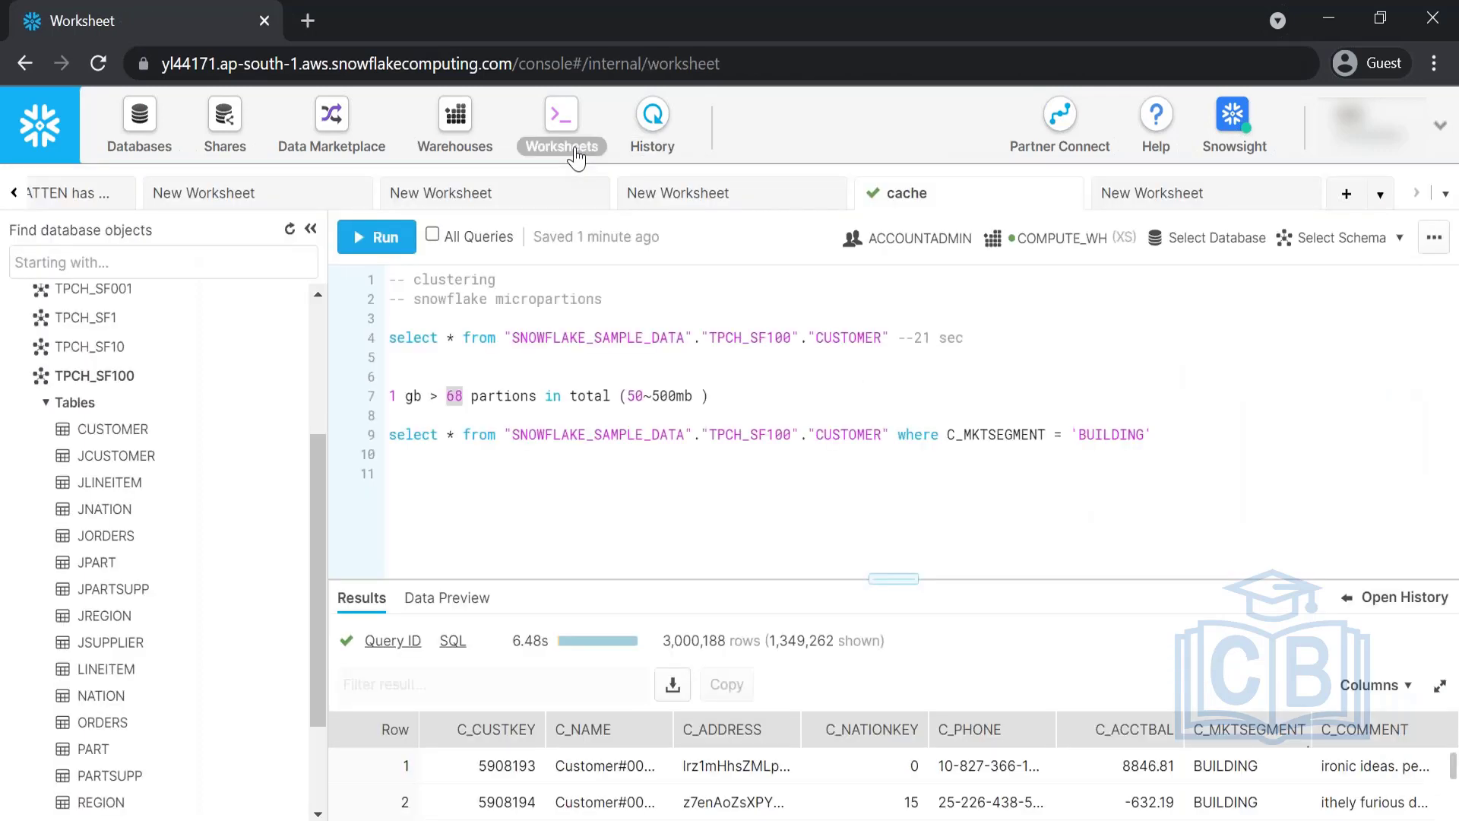
Run the filtered CUSTOMER query again.
click(504, 479)
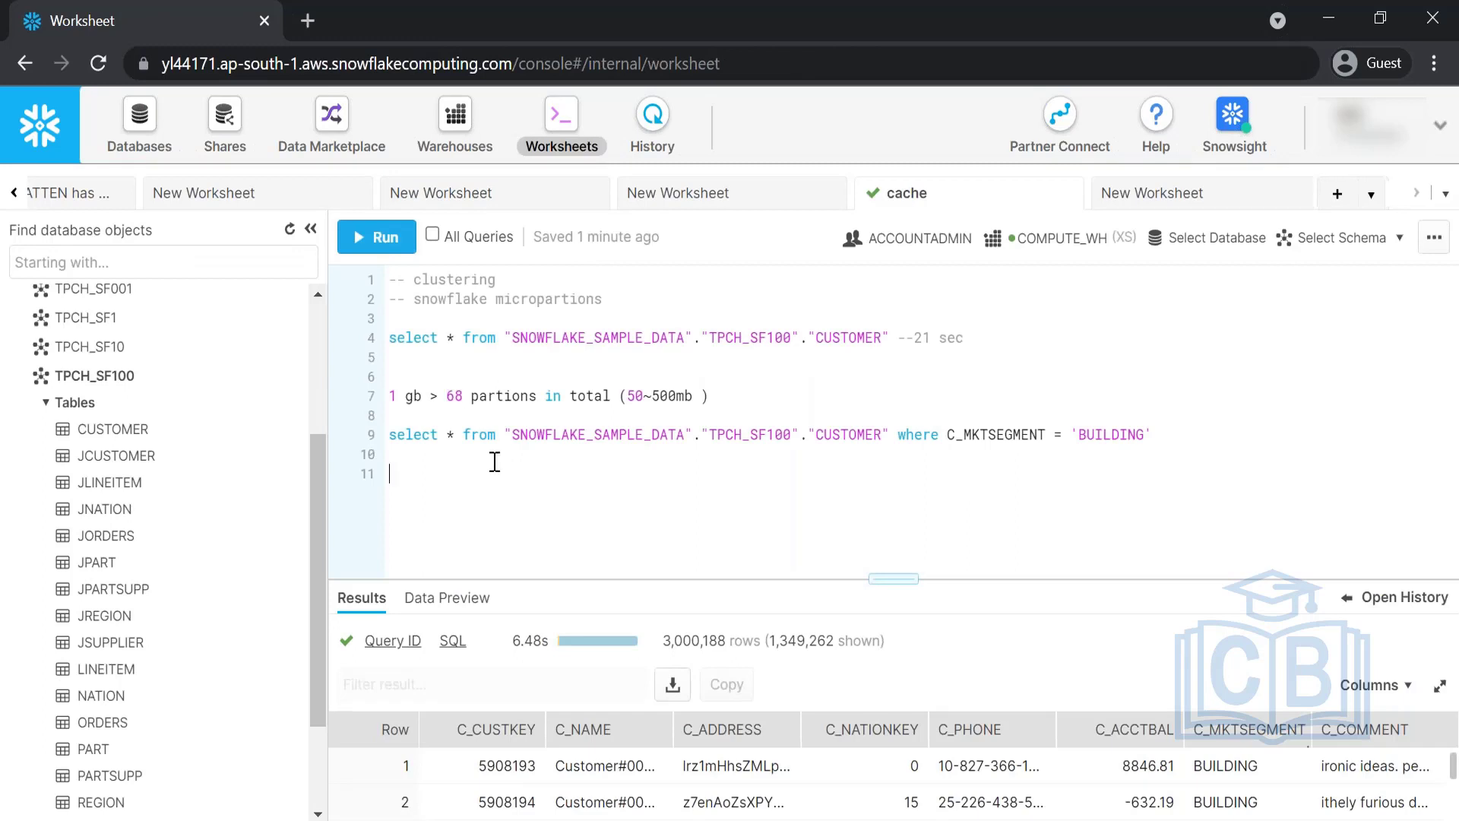
triple_click(456, 446)
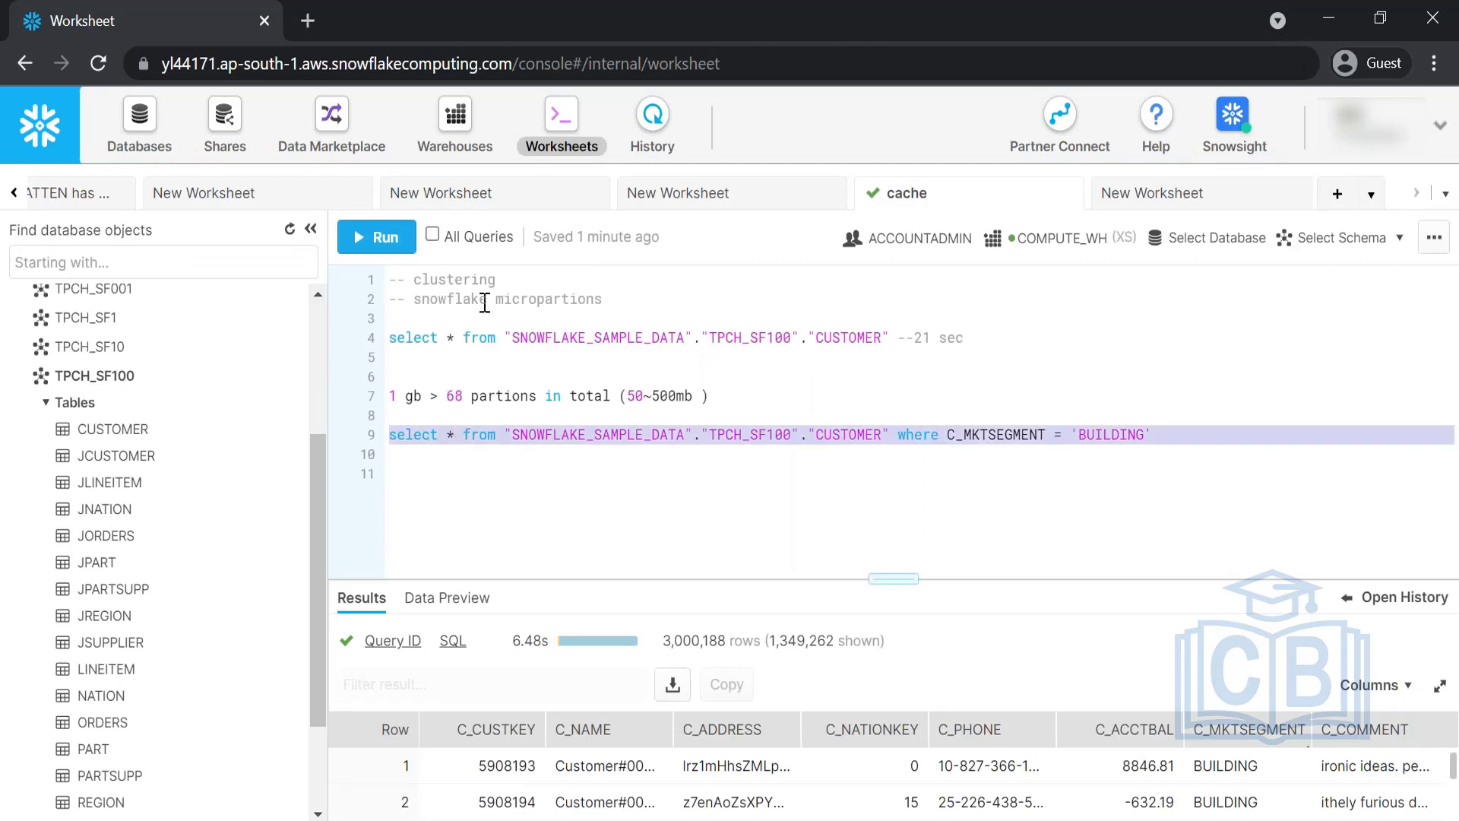
click(377, 237)
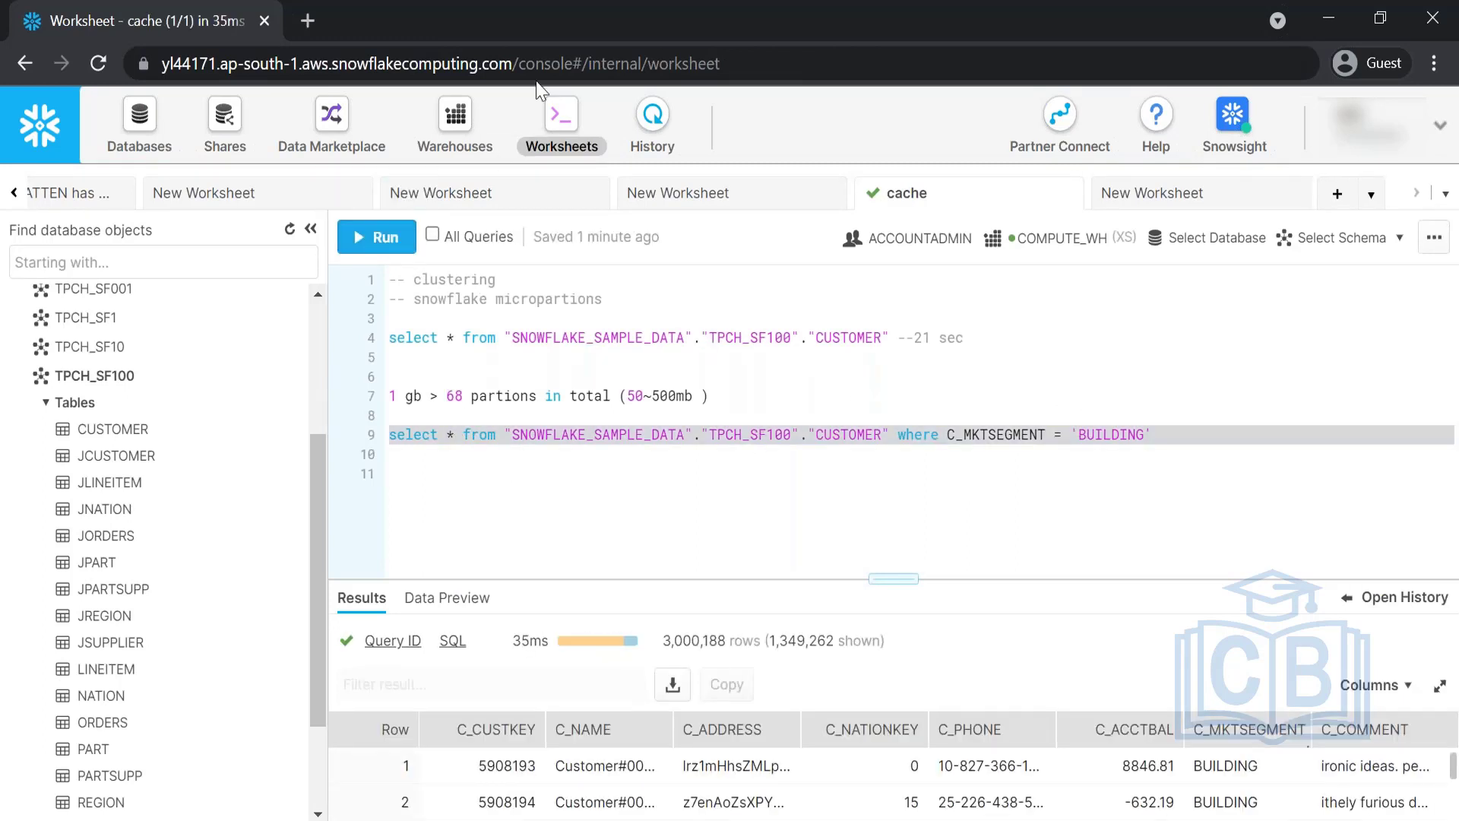
Check the filtered query's SQL text and its profile's pruning statistics in the history, and return to the worksheet.
click(652, 124)
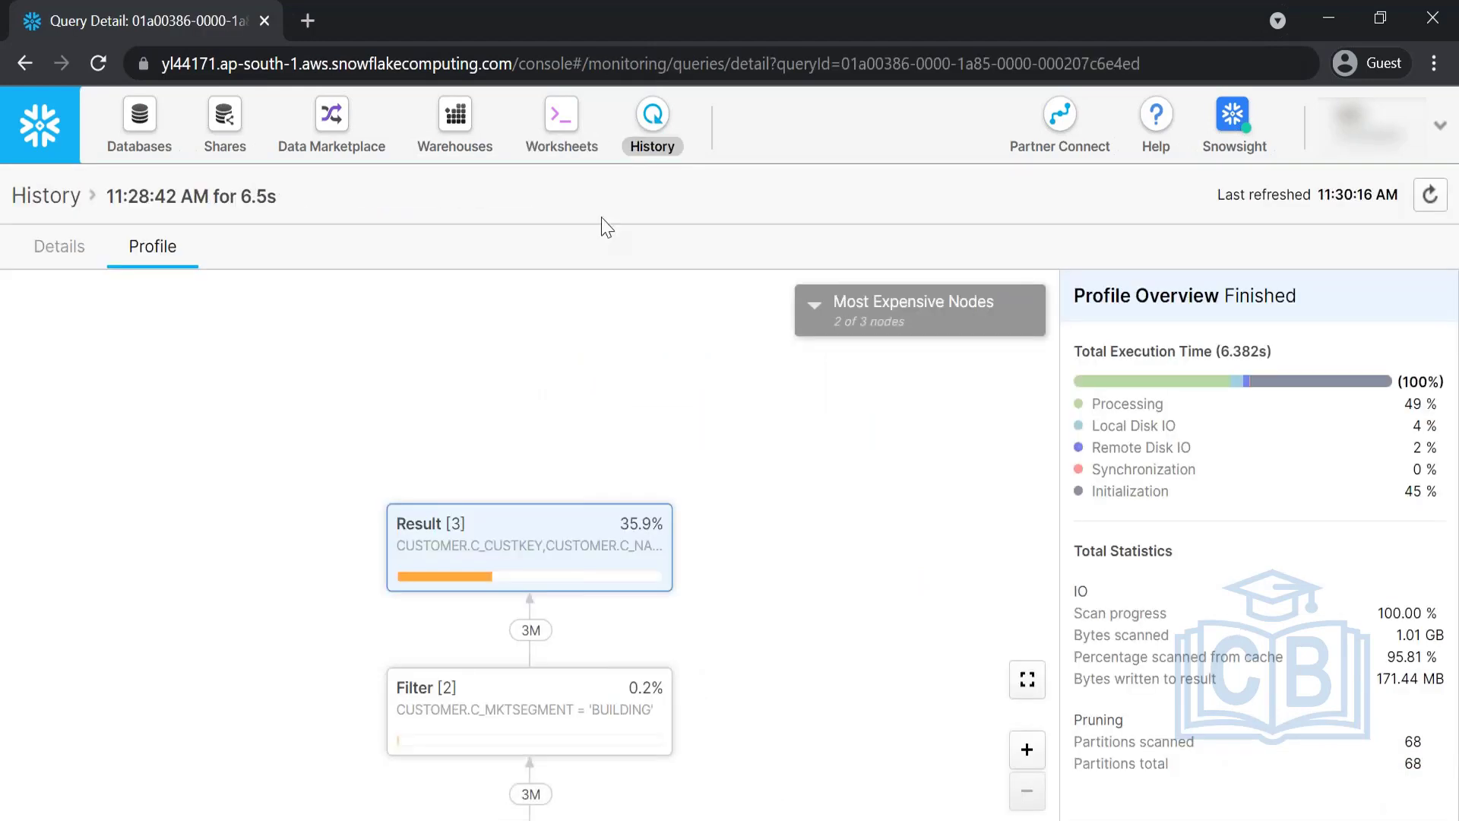
click(61, 247)
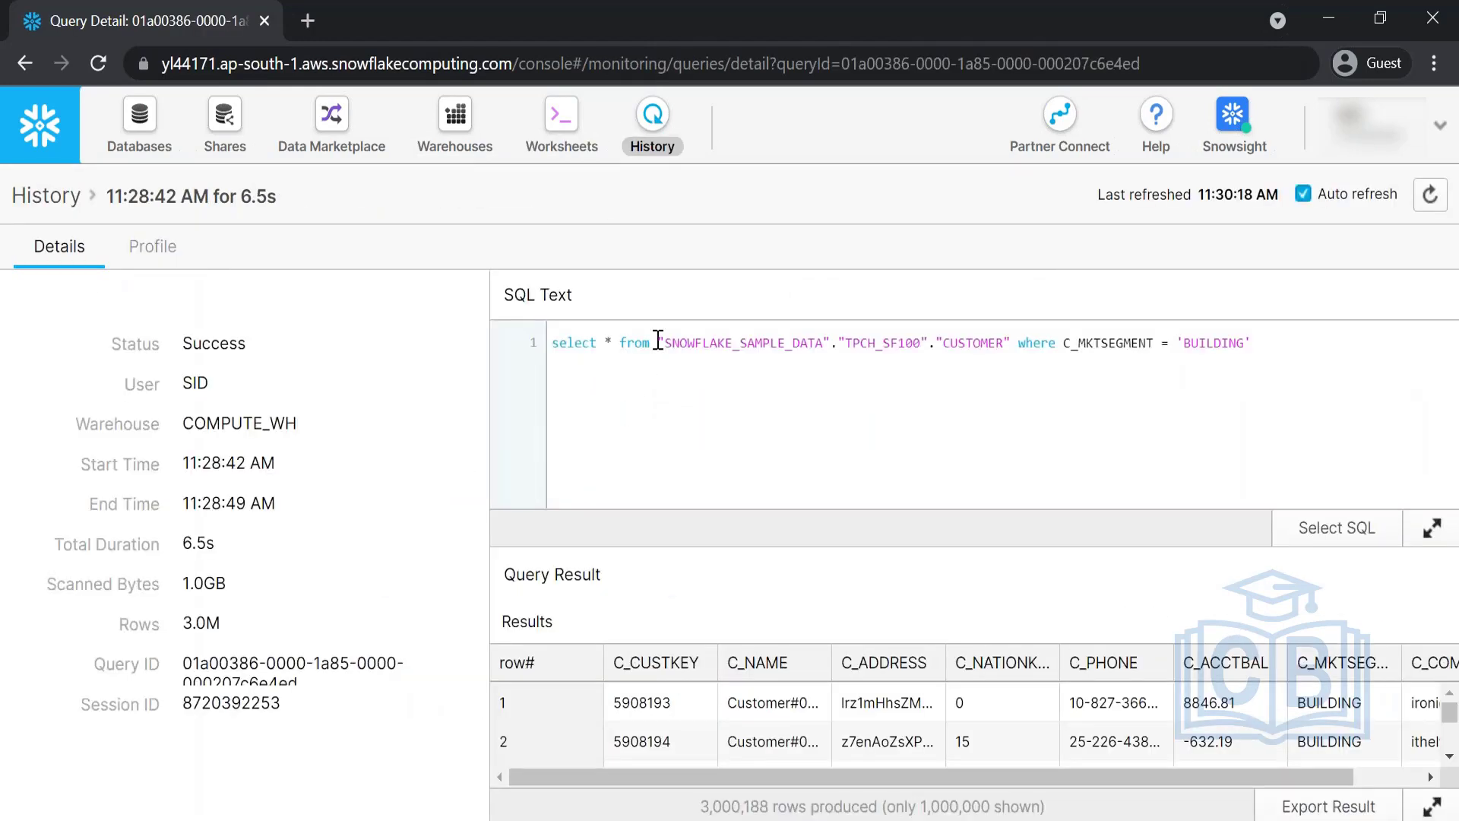
double_click(1215, 342)
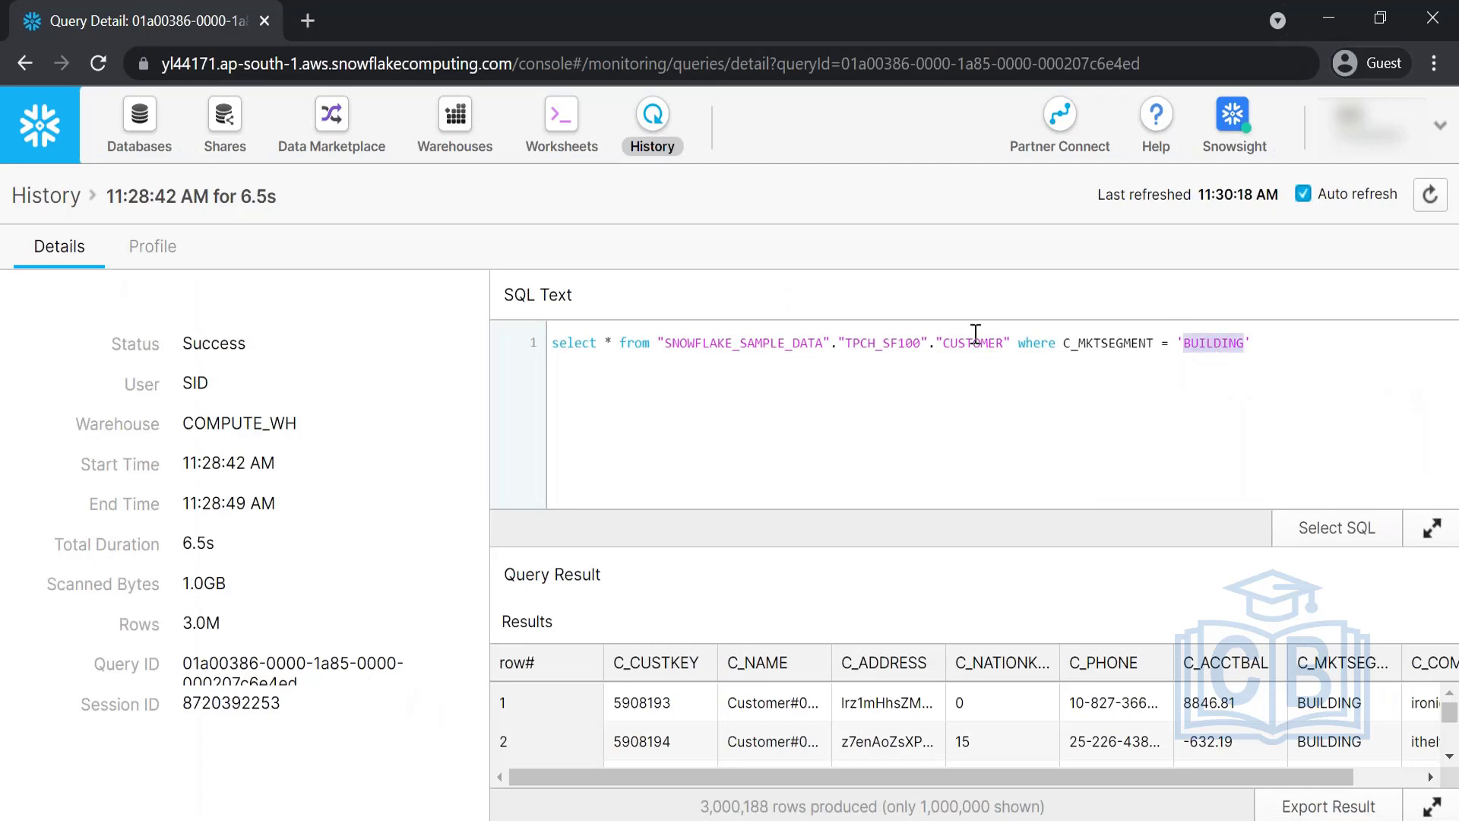
click(173, 261)
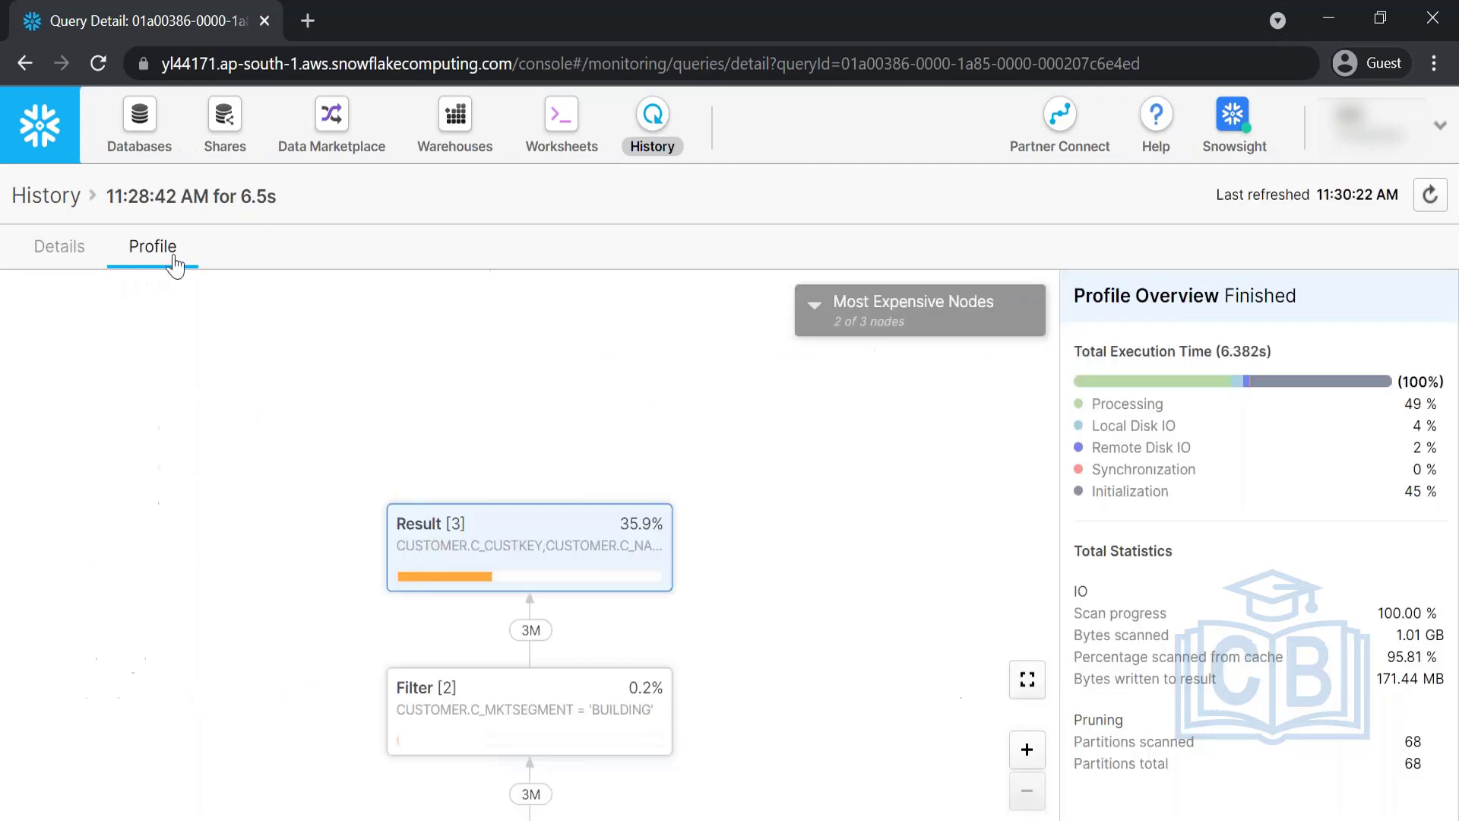
triple_click(1411, 775)
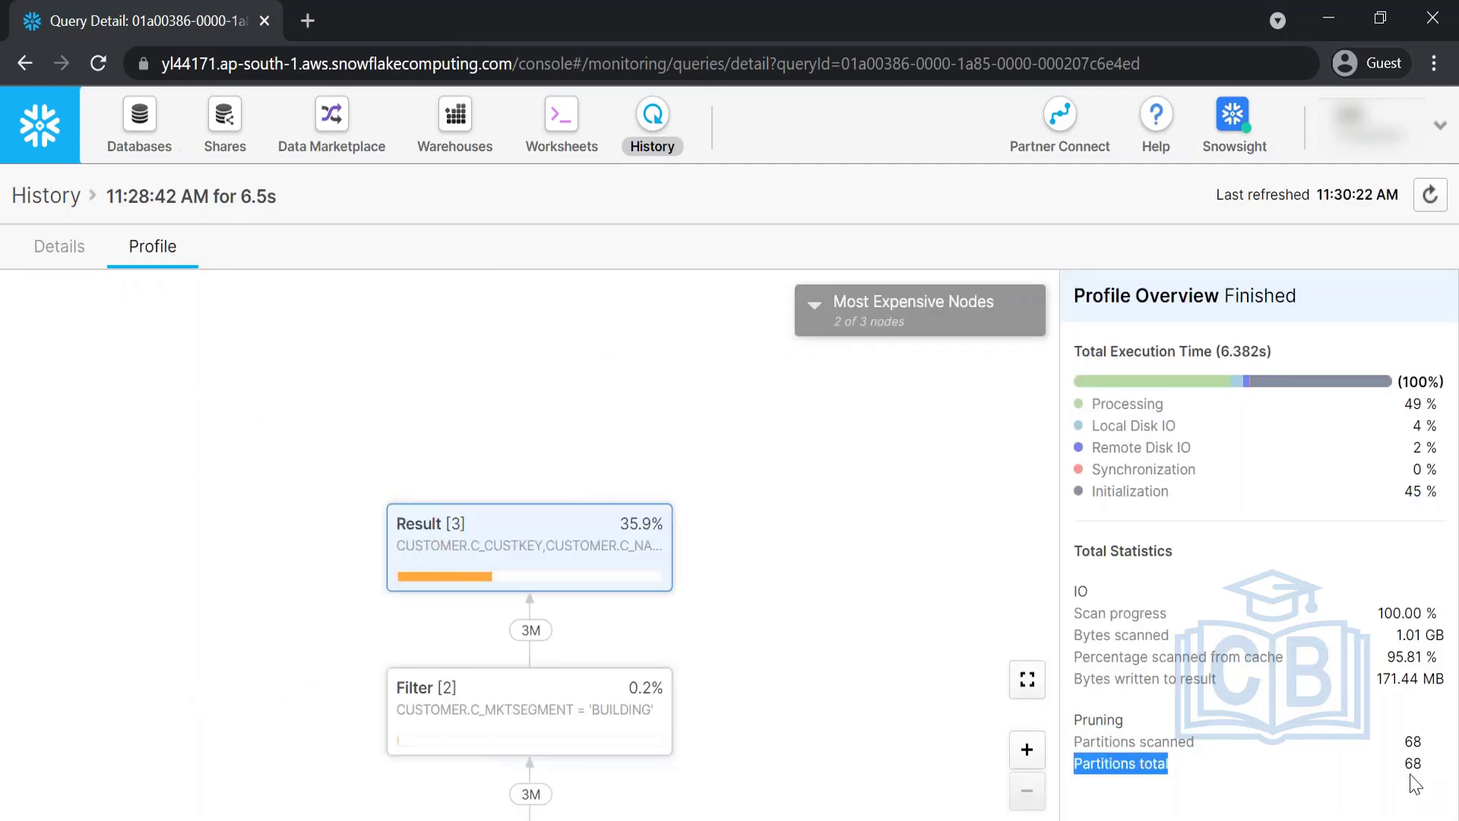
click(590, 114)
click(496, 516)
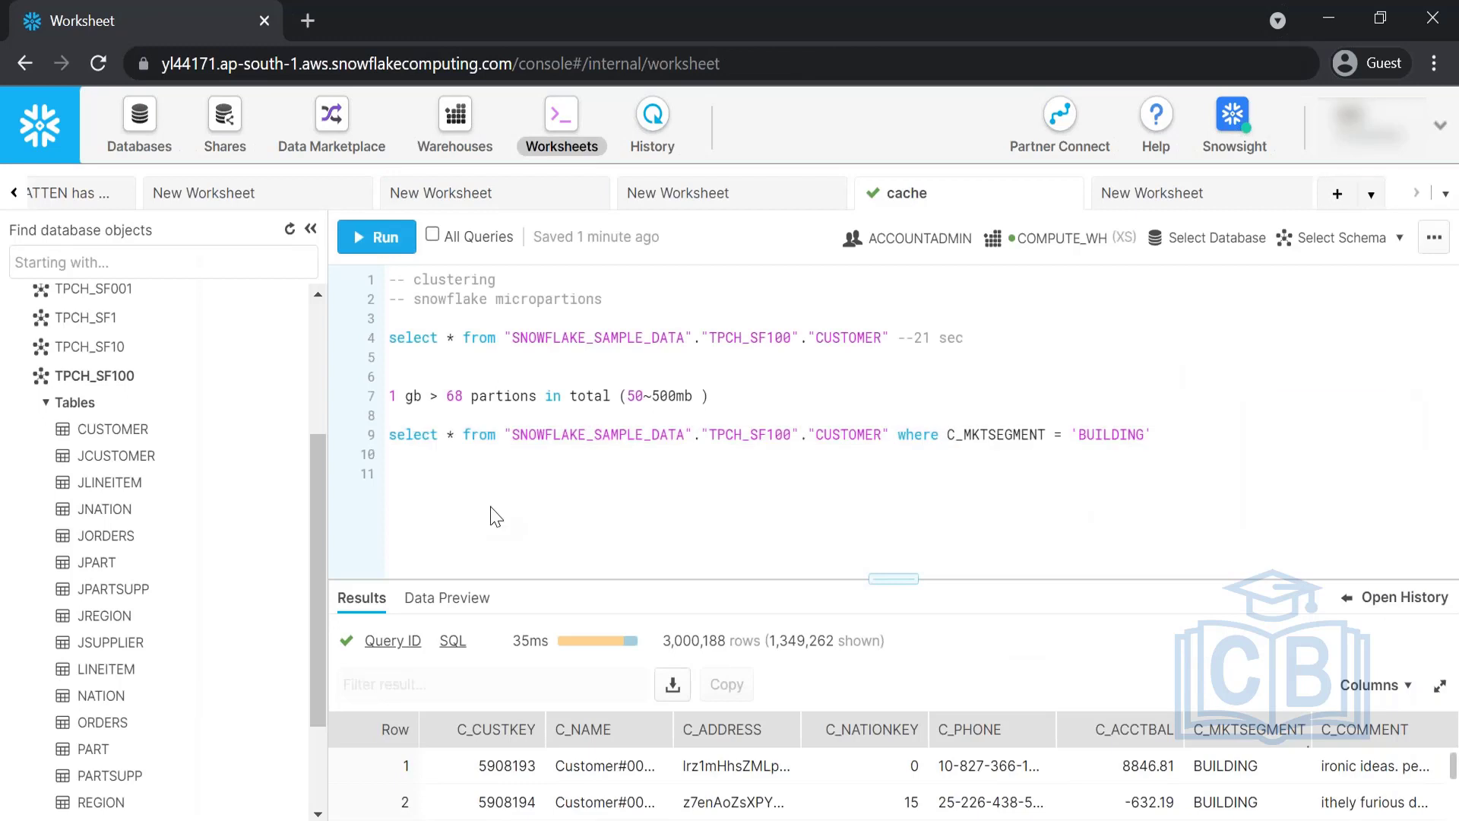
Collapse the TPCH_SF100 schema and expand TPCH_SF1000 to check its CUSTOMER table.
mouse_move(135, 434)
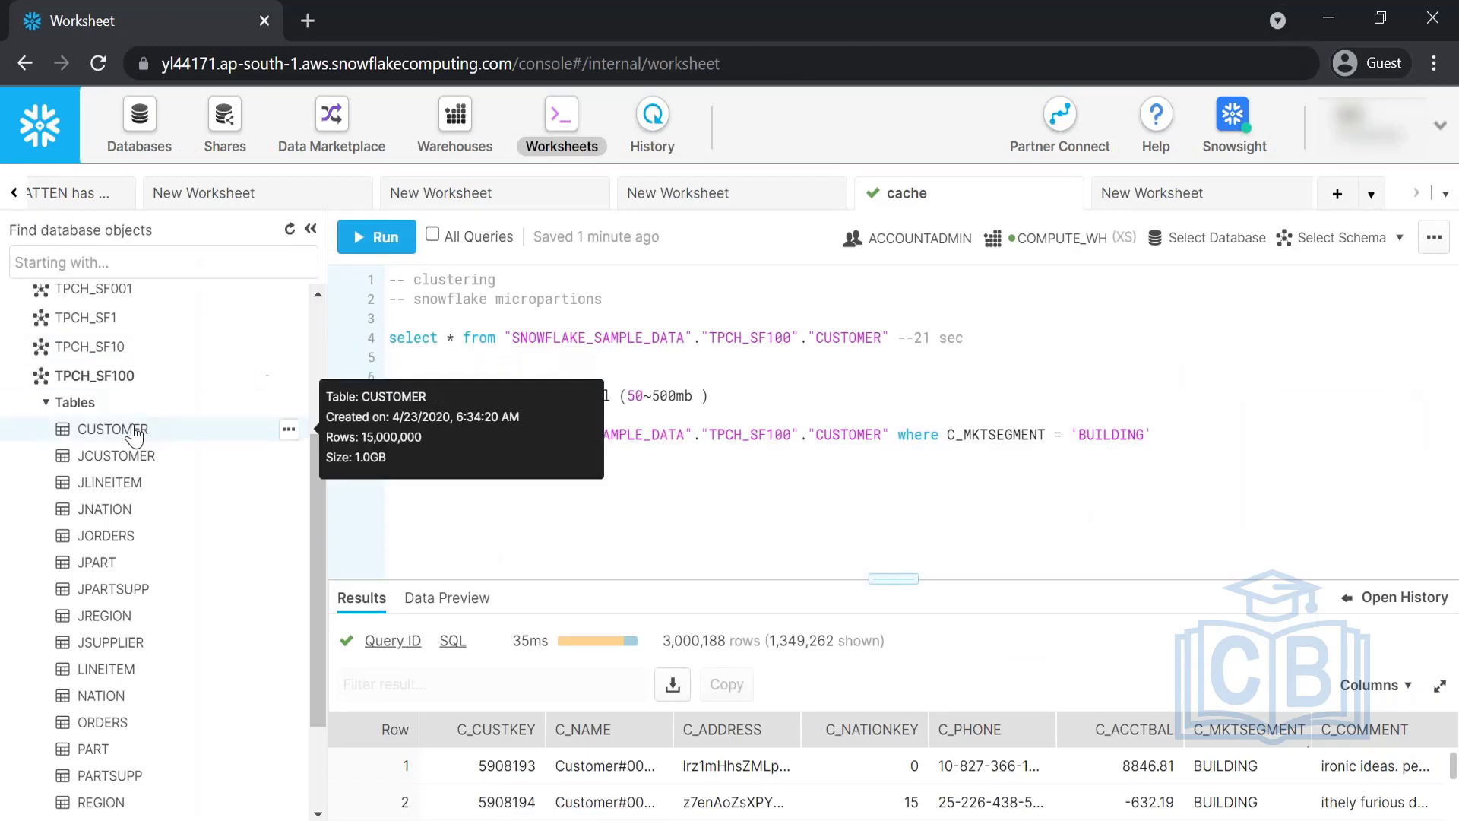
click(84, 376)
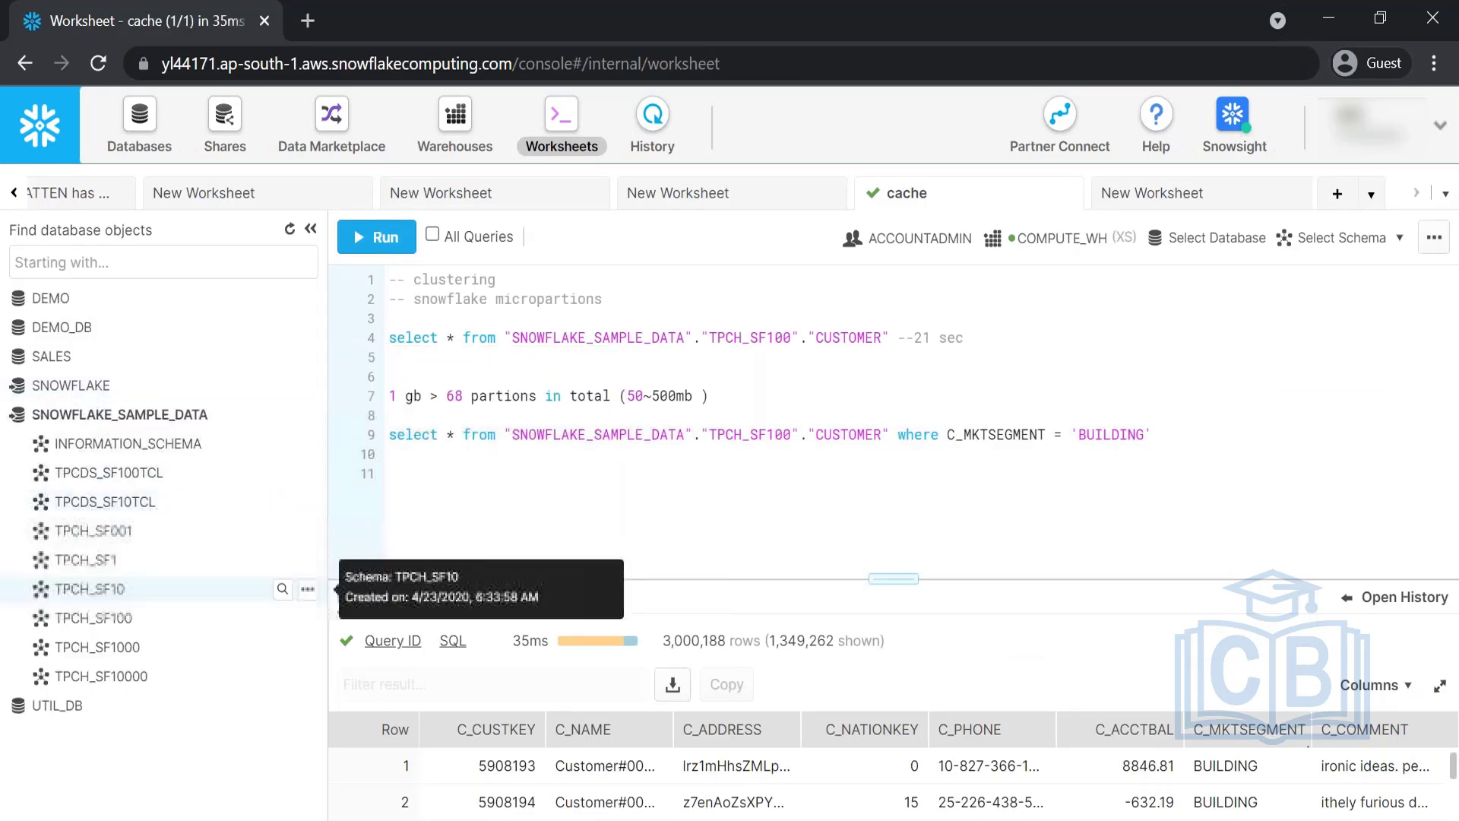
click(98, 647)
mouse_move(121, 704)
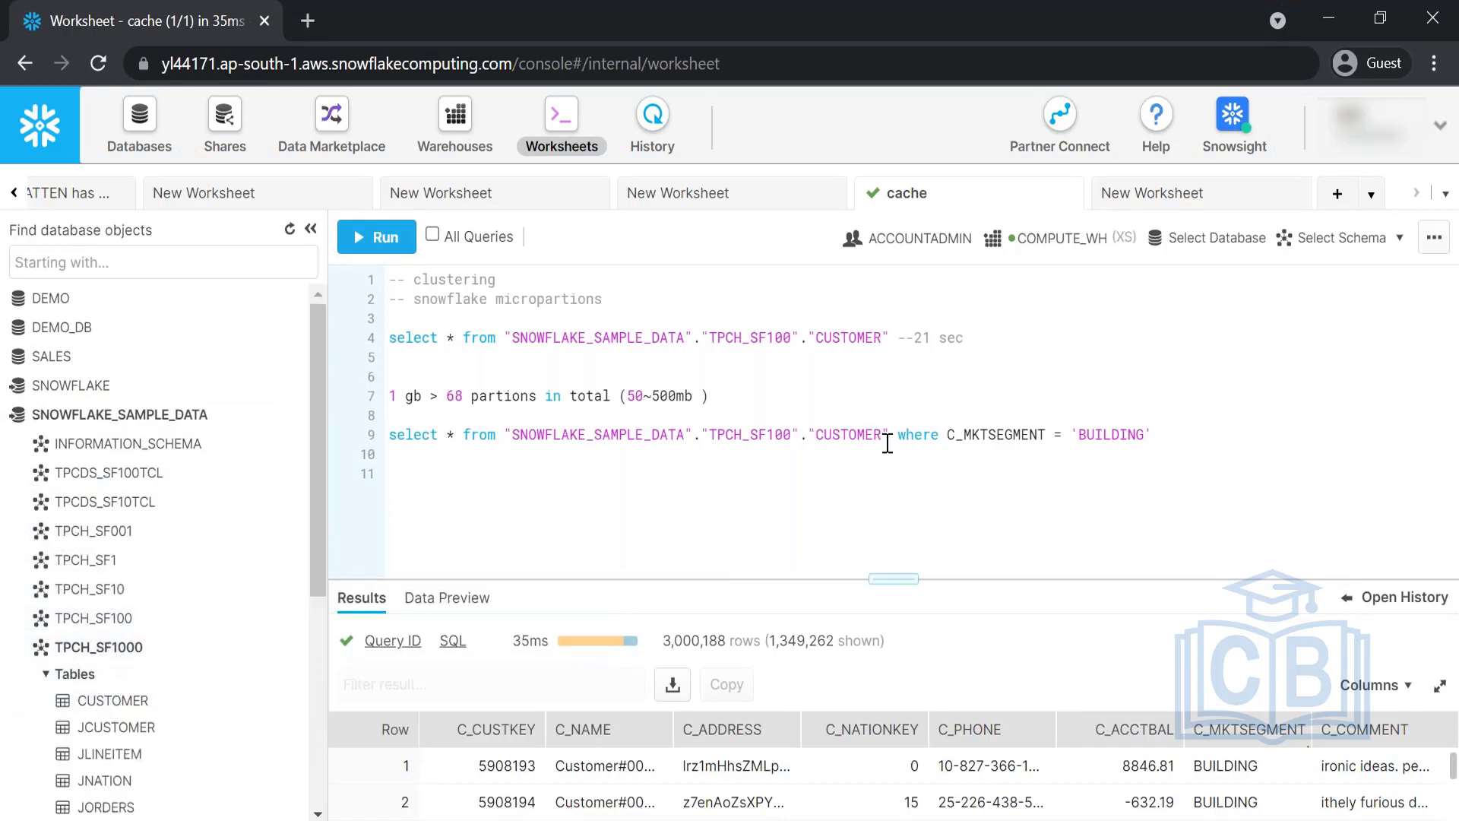
Remove the table name from the filtered query and move its where clause three lines down.
drag(897, 437, 504, 435)
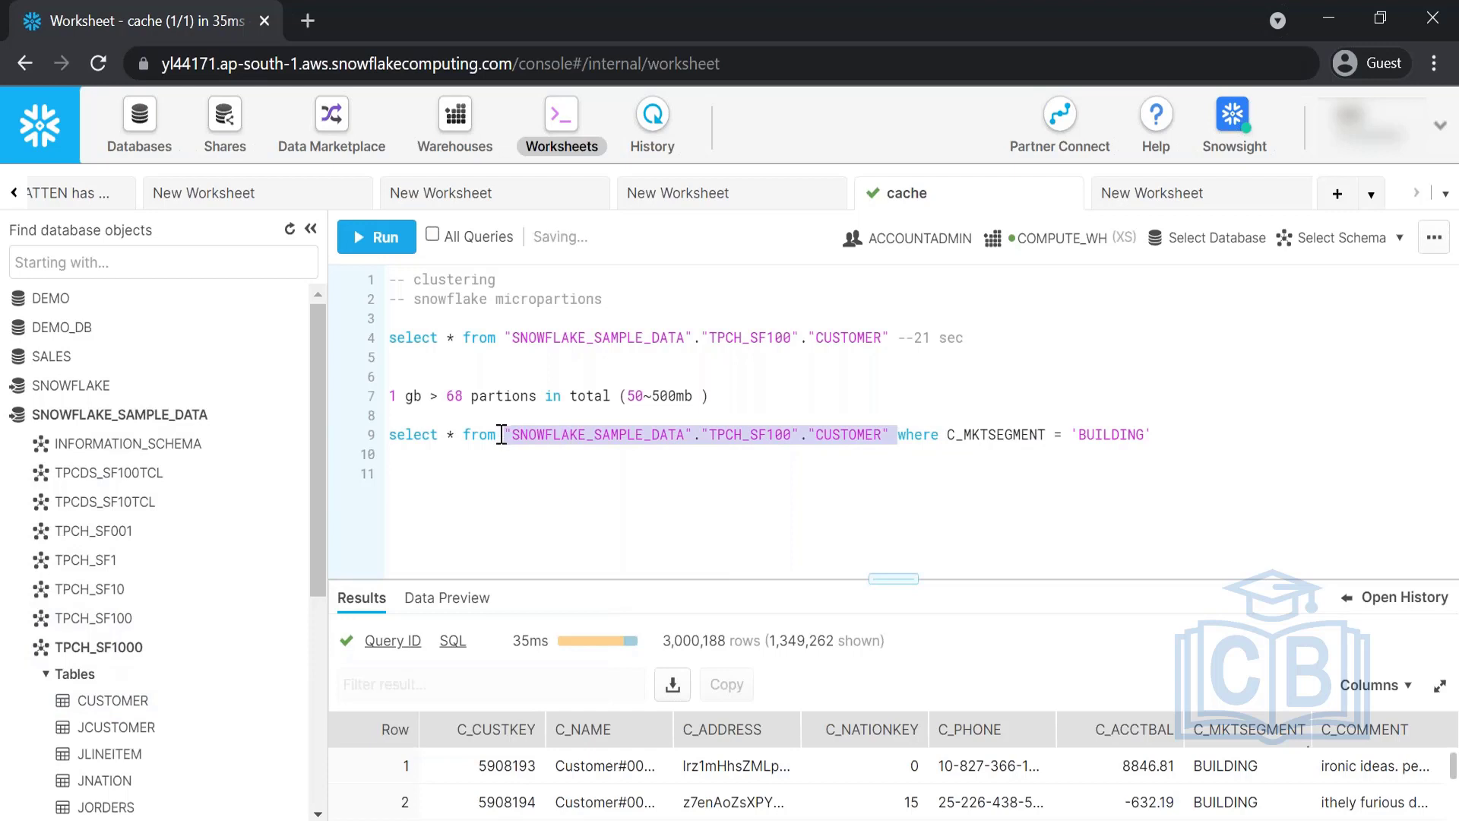
key(BackSpace)
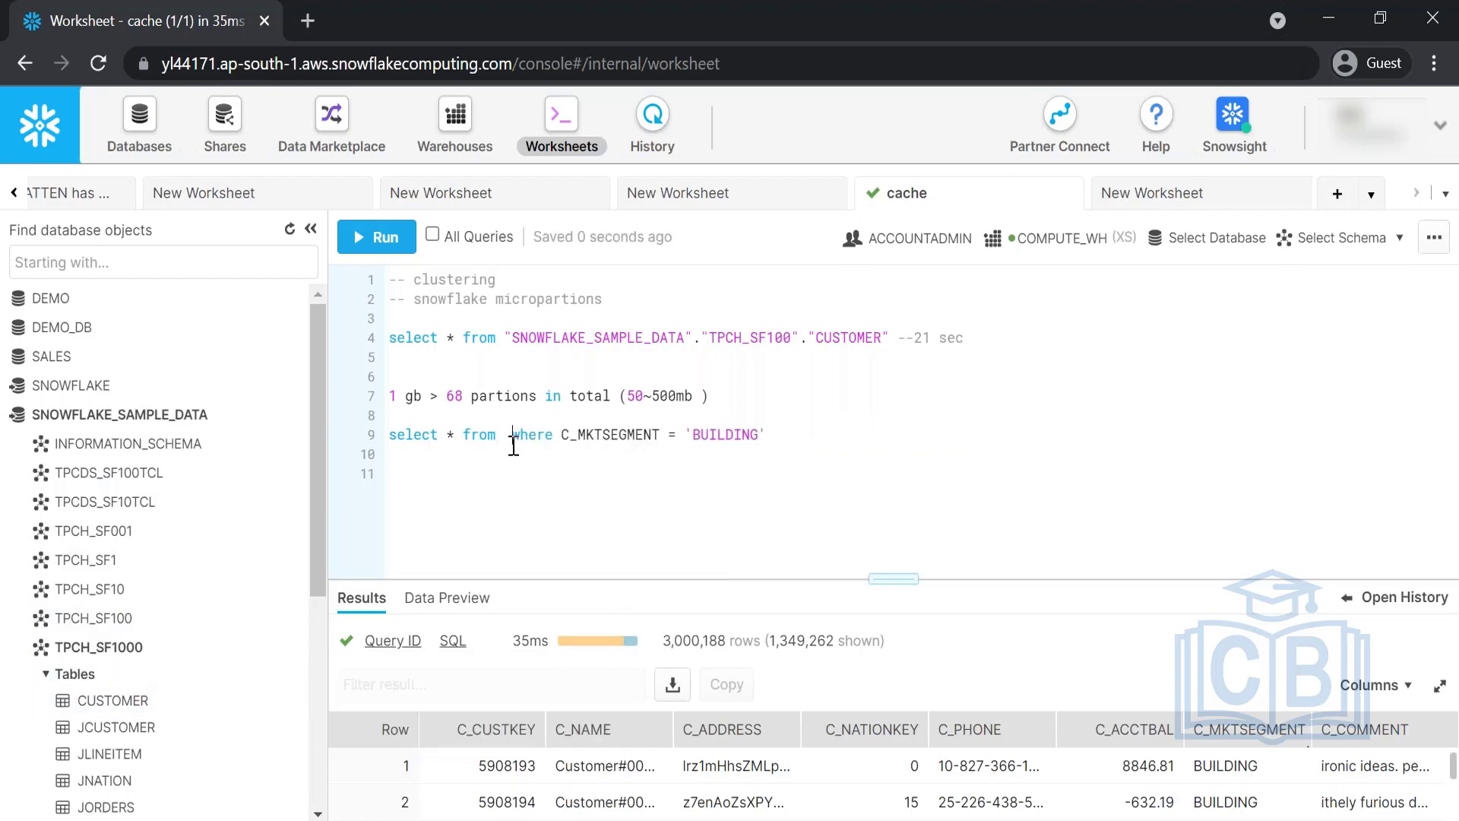
key(Return)
key(Return)
key(Return)
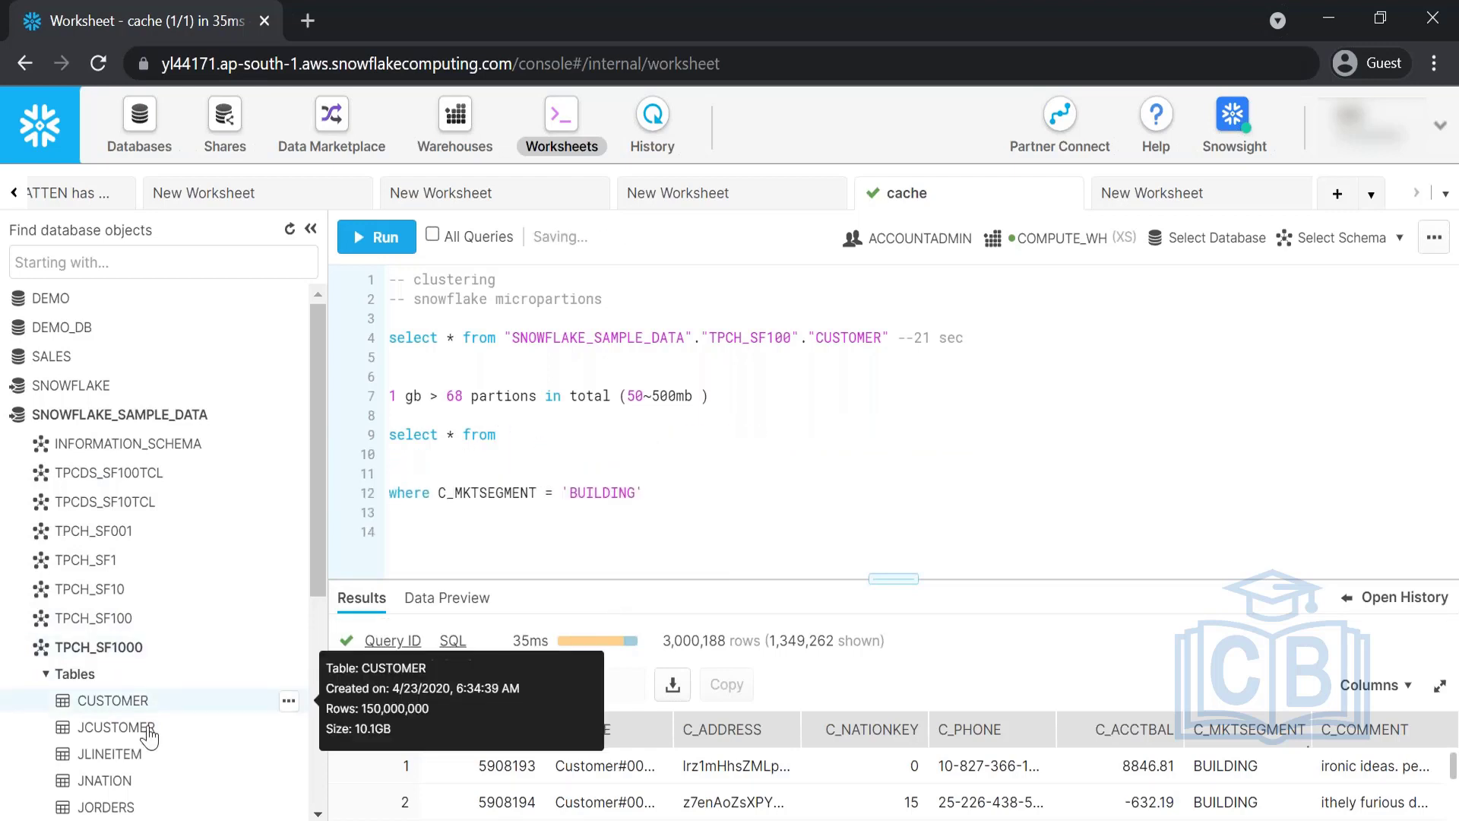
Insert the full name of the TPCH_SF1000 CUSTOMER table after "select * from".
click(287, 700)
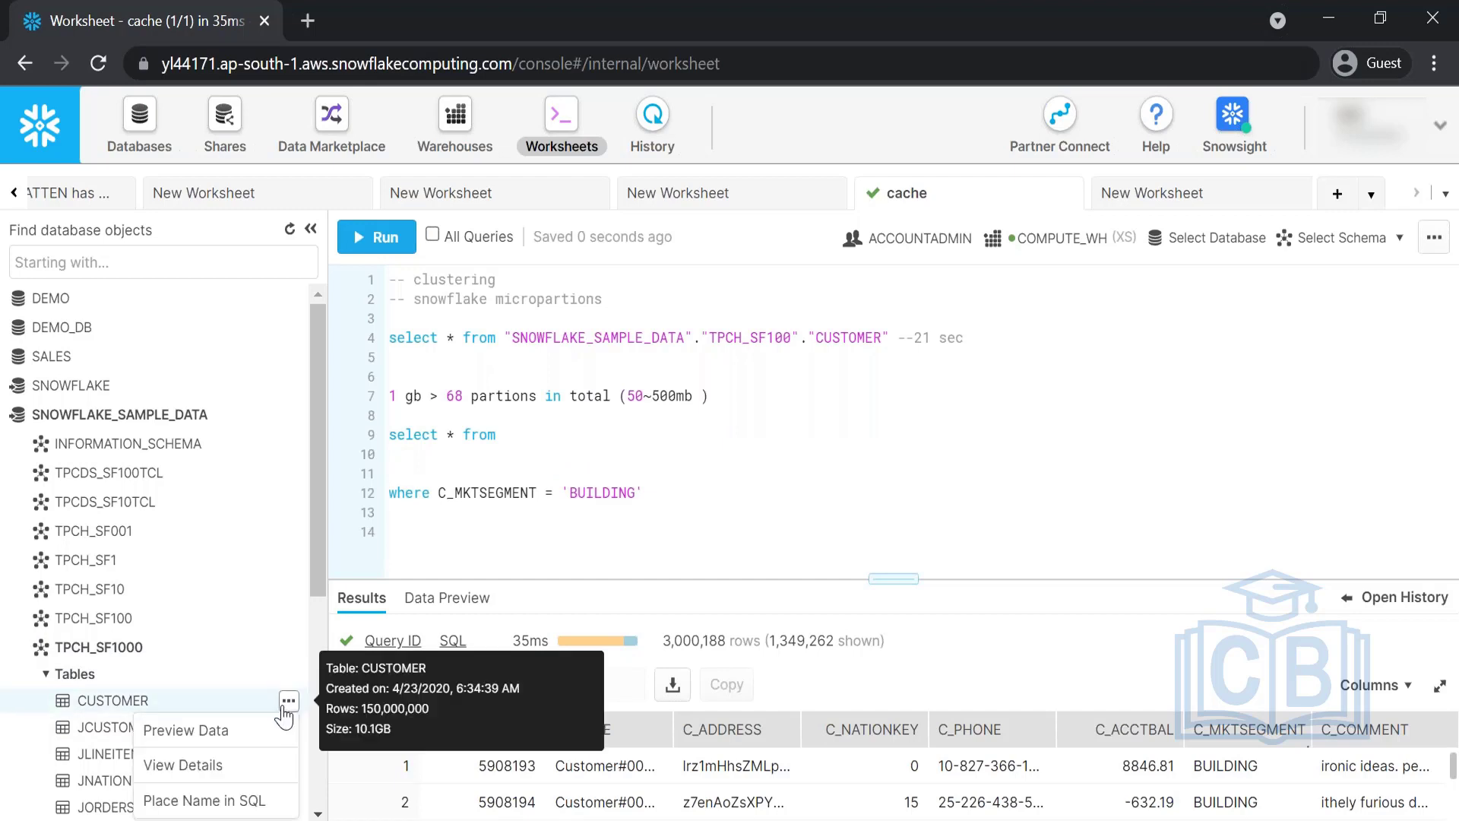
click(262, 798)
click(502, 434)
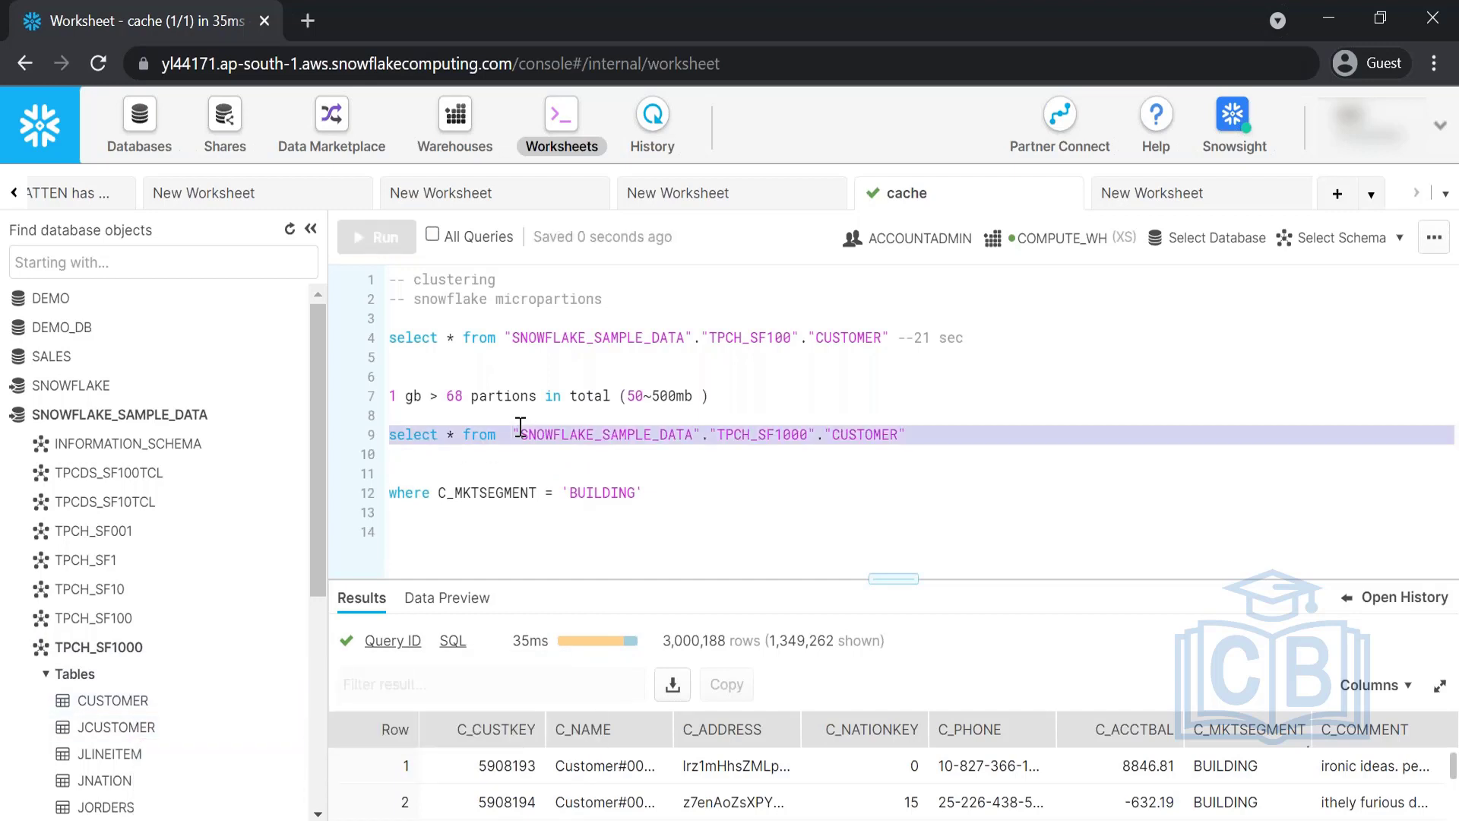
Resize the COMPUTE_WH warehouse to Large and close the worksheet context settings.
click(1061, 239)
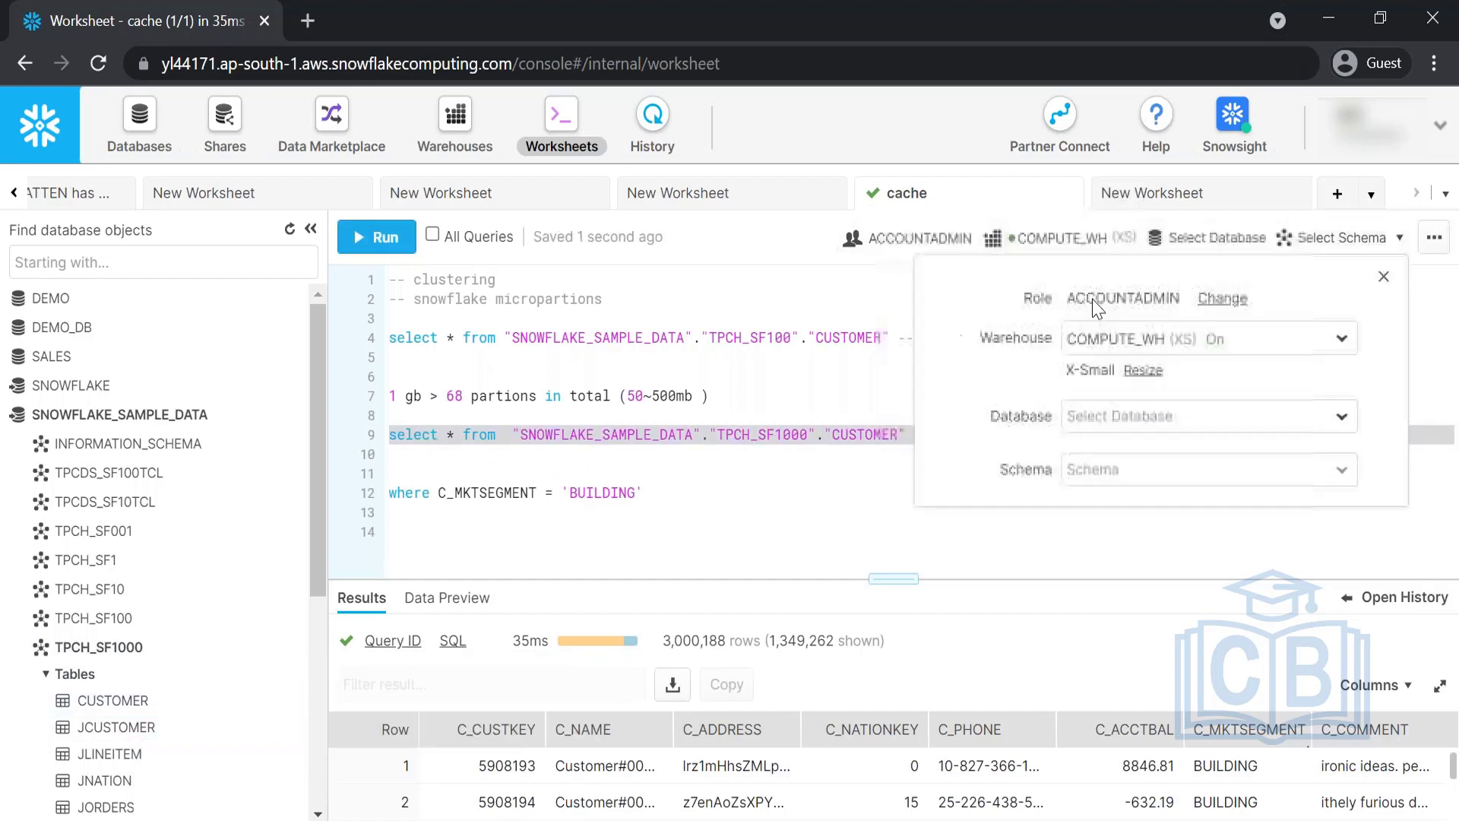
click(1144, 370)
click(1091, 499)
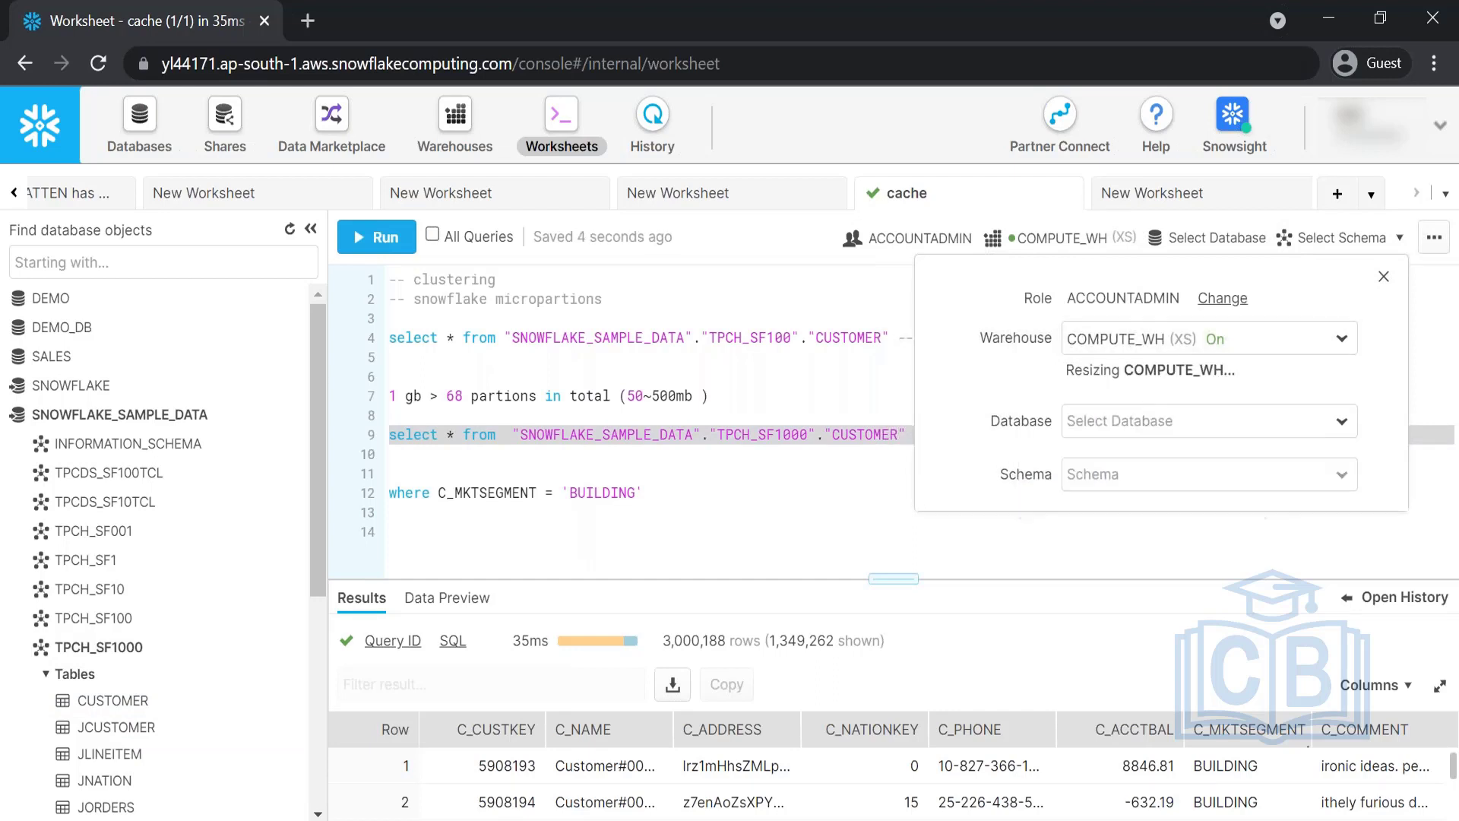
click(523, 454)
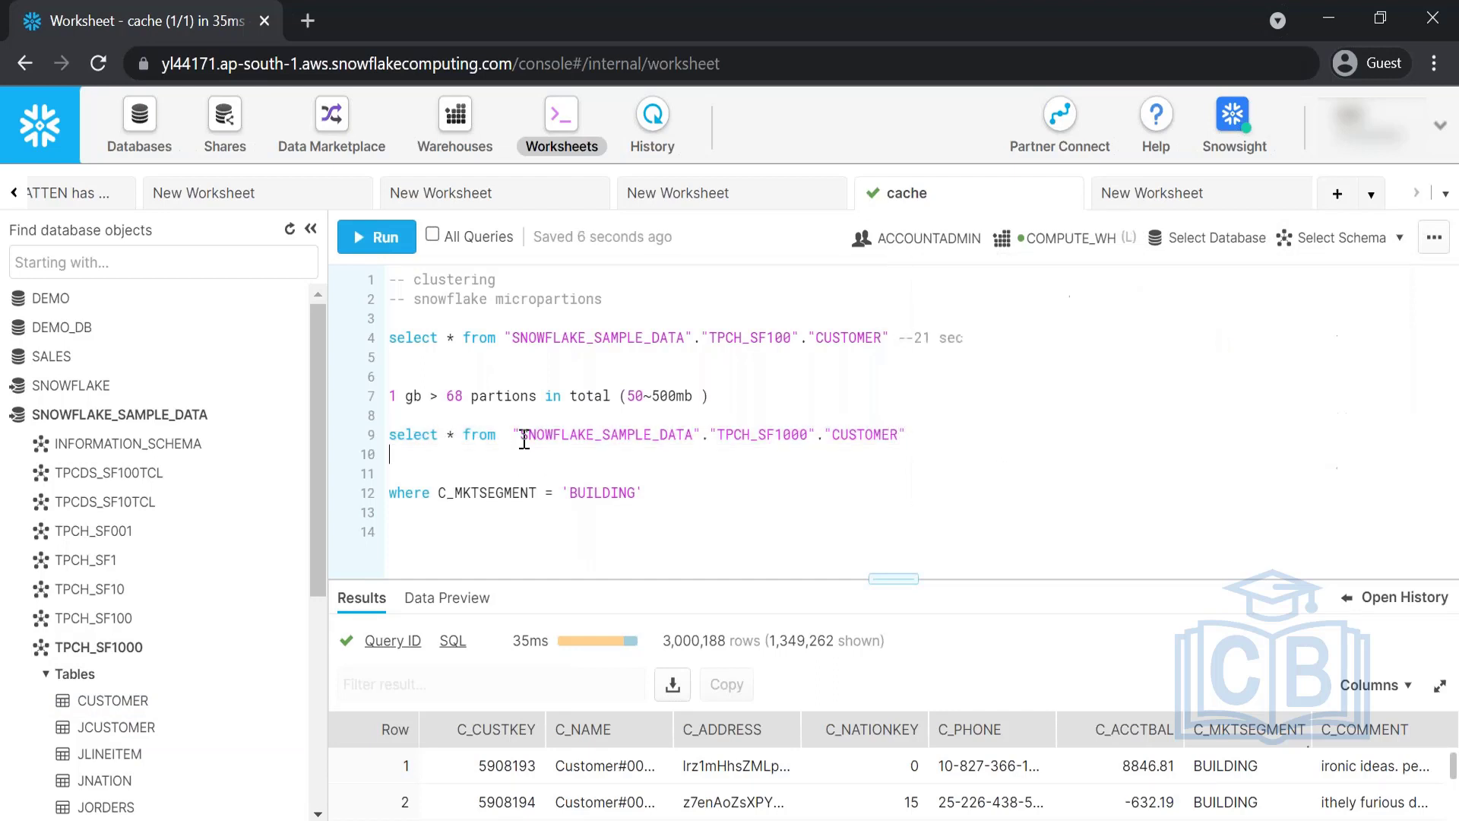
Run the unfiltered TPCH_SF1000 CUSTOMER query and append the comment "--23" to its line.
click(521, 434)
click(363, 238)
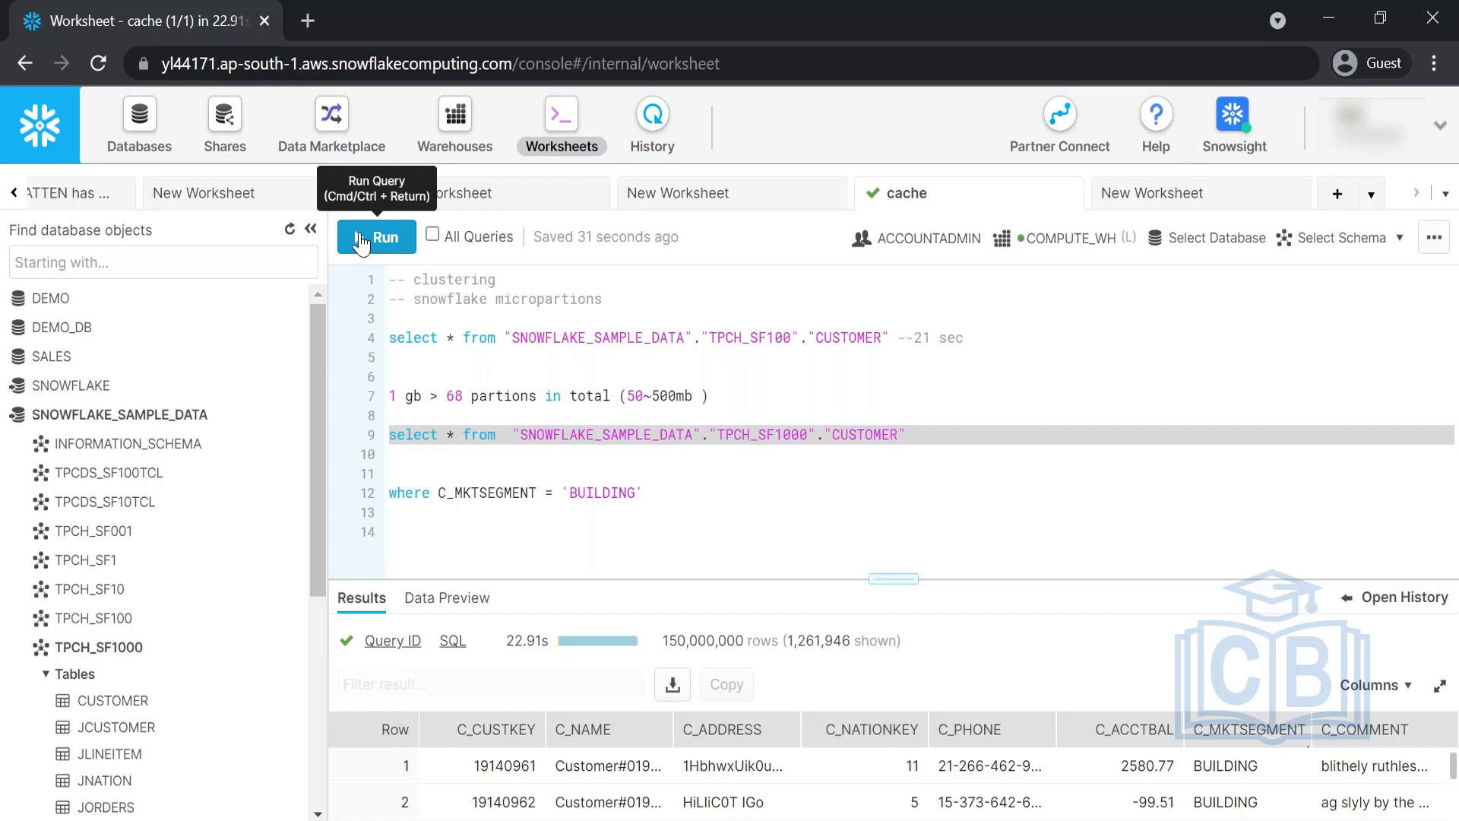
click(932, 437)
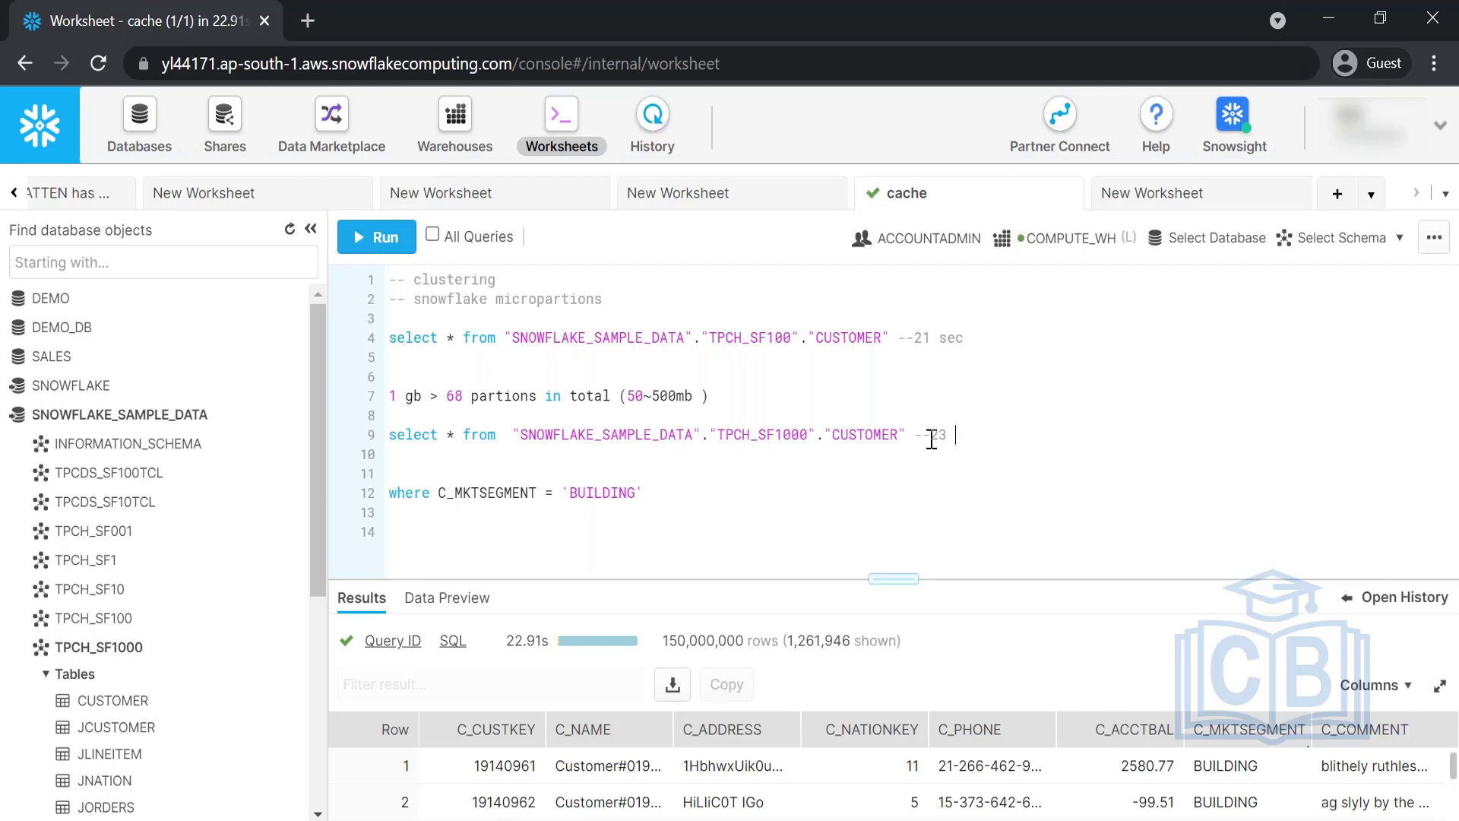
Open the profile of the latest TPCH_SF1000 query from the refreshed query history and examine its total partitions under Pruning.
click(638, 114)
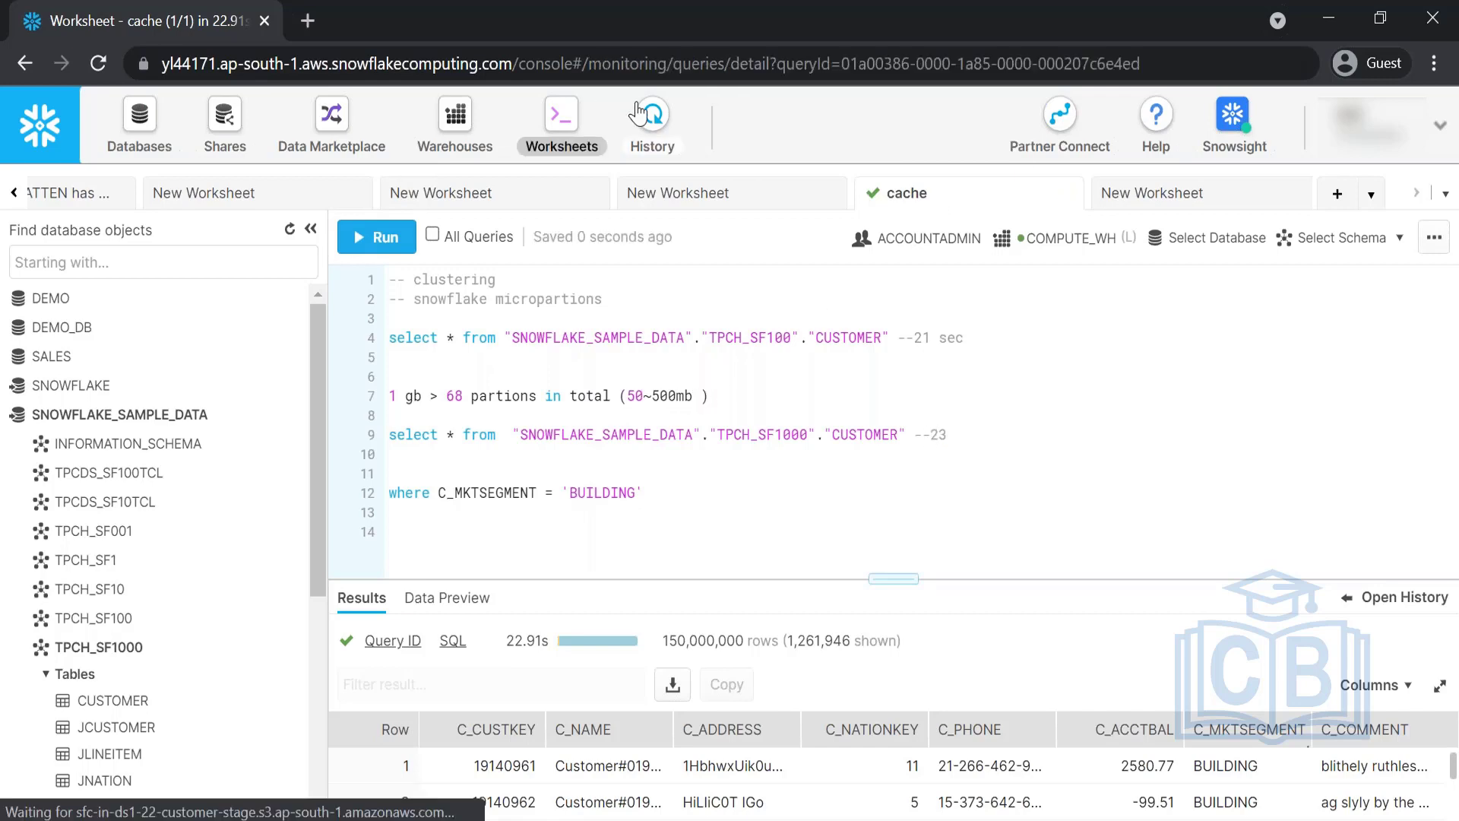
click(26, 199)
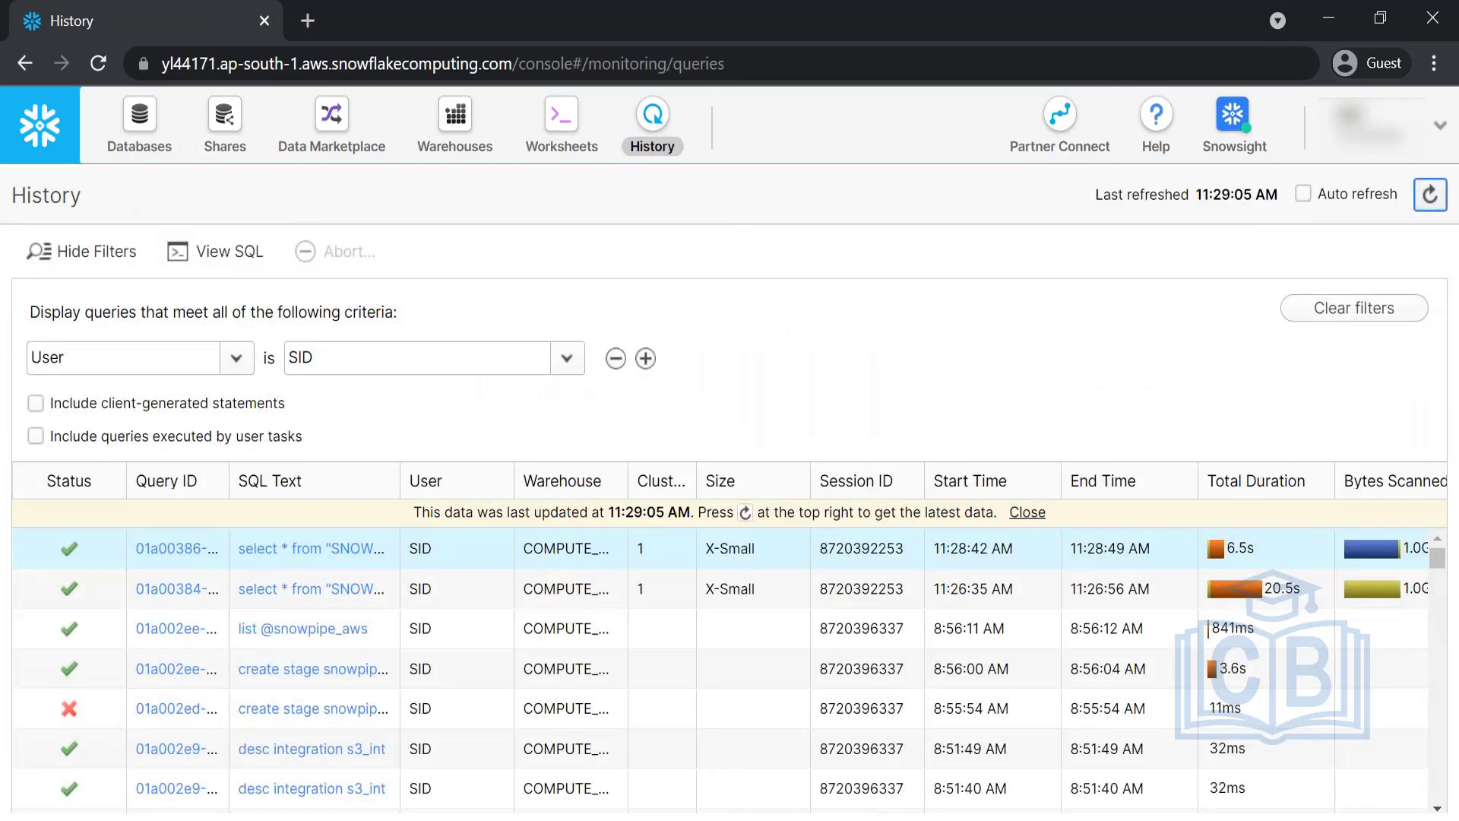
click(1430, 195)
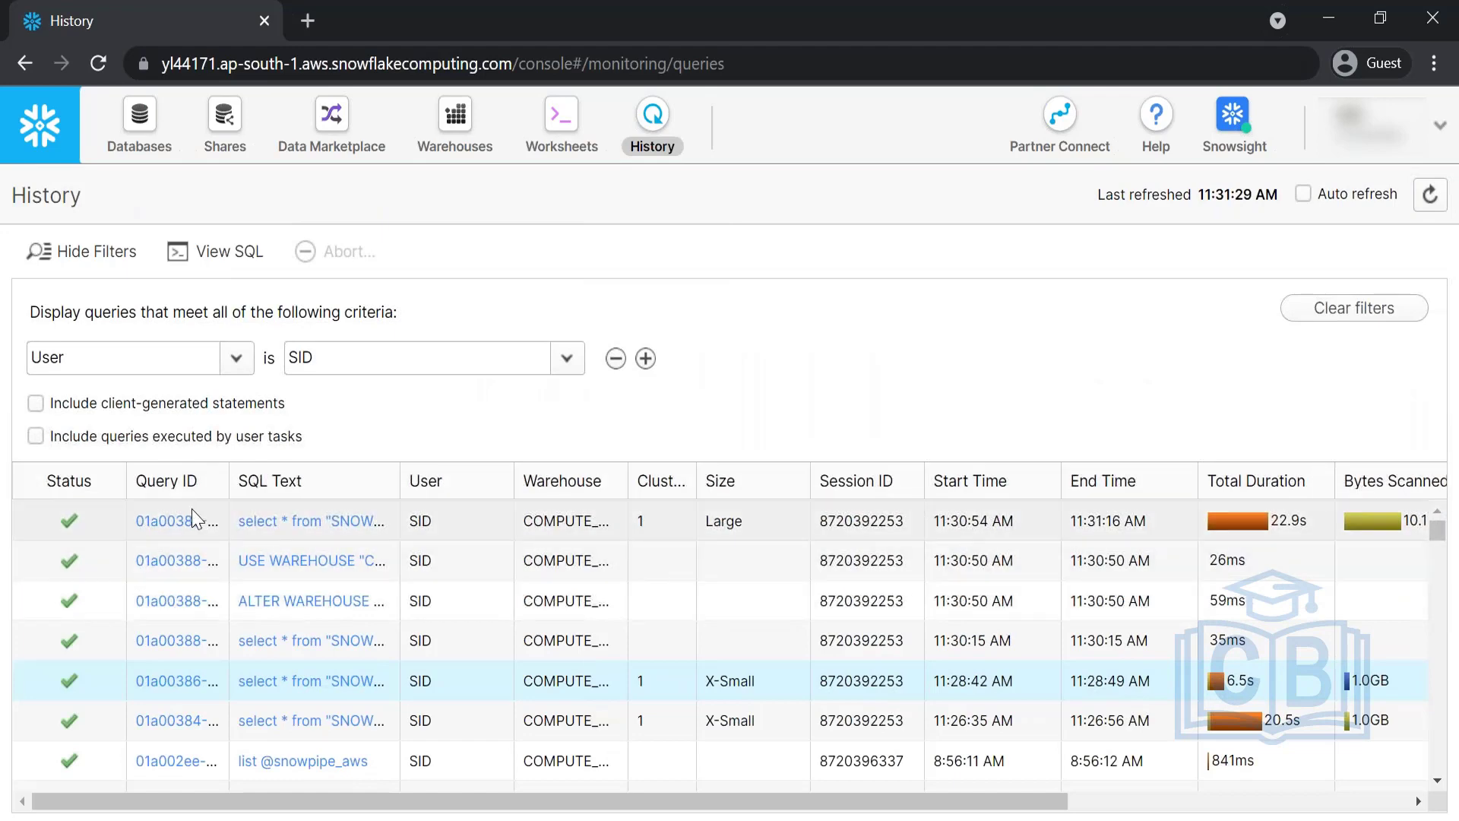
click(194, 520)
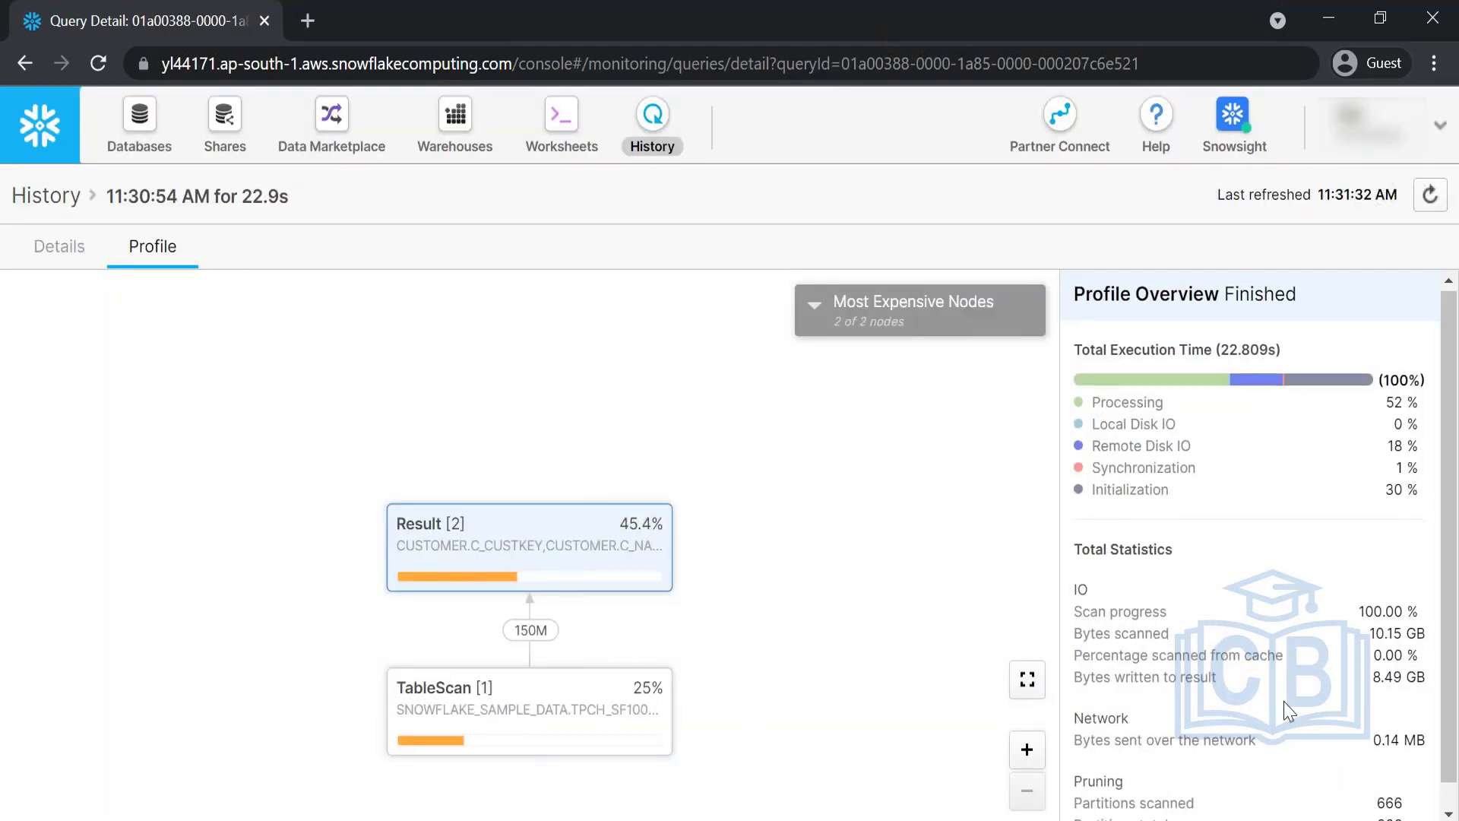
scroll(1290, 710, down, 1)
double_click(1397, 798)
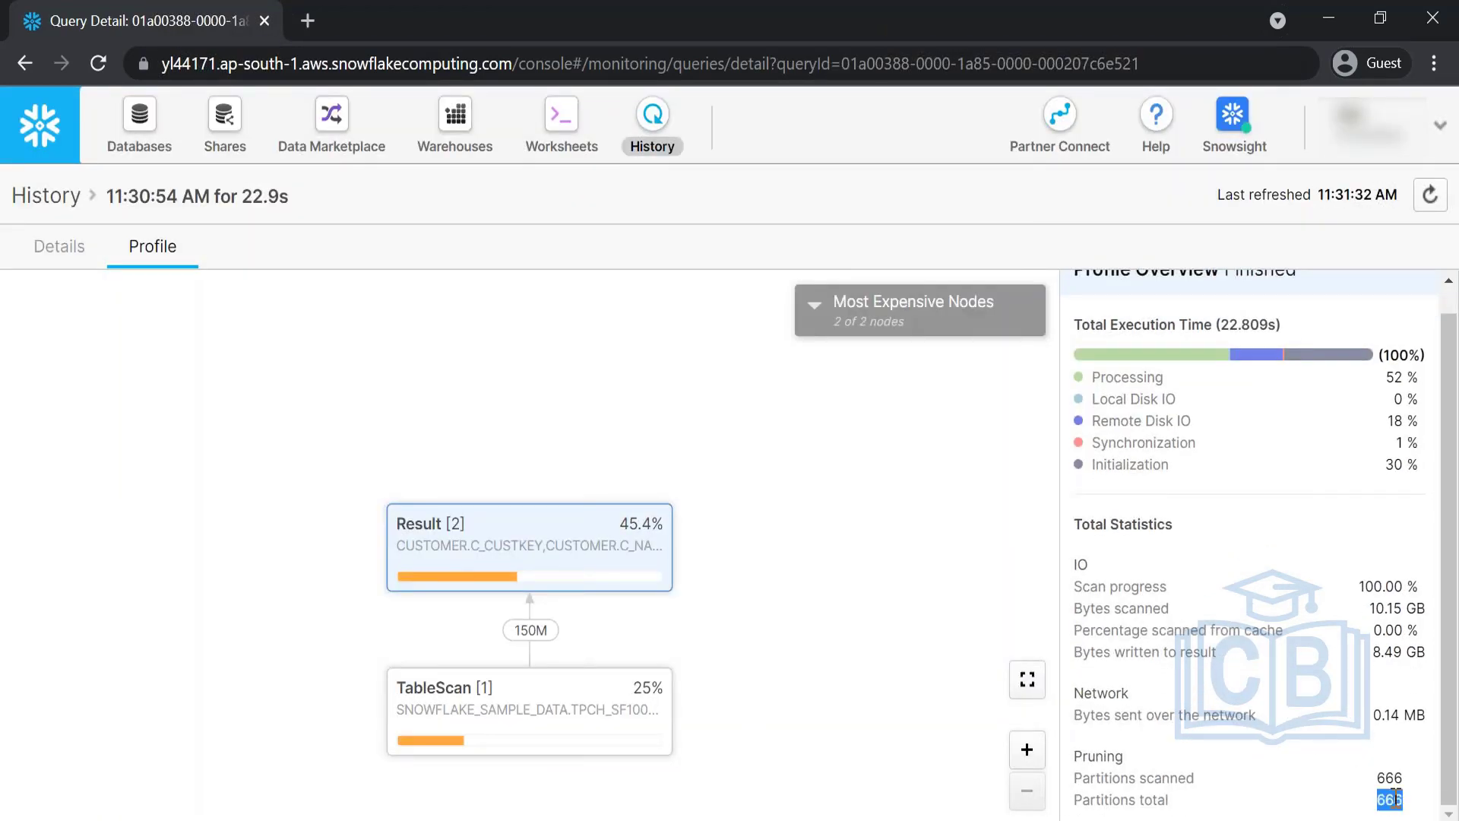
Return to the worksheet and replace the number in the TPCH_SF1000 query's trailing comment with 666.
click(563, 120)
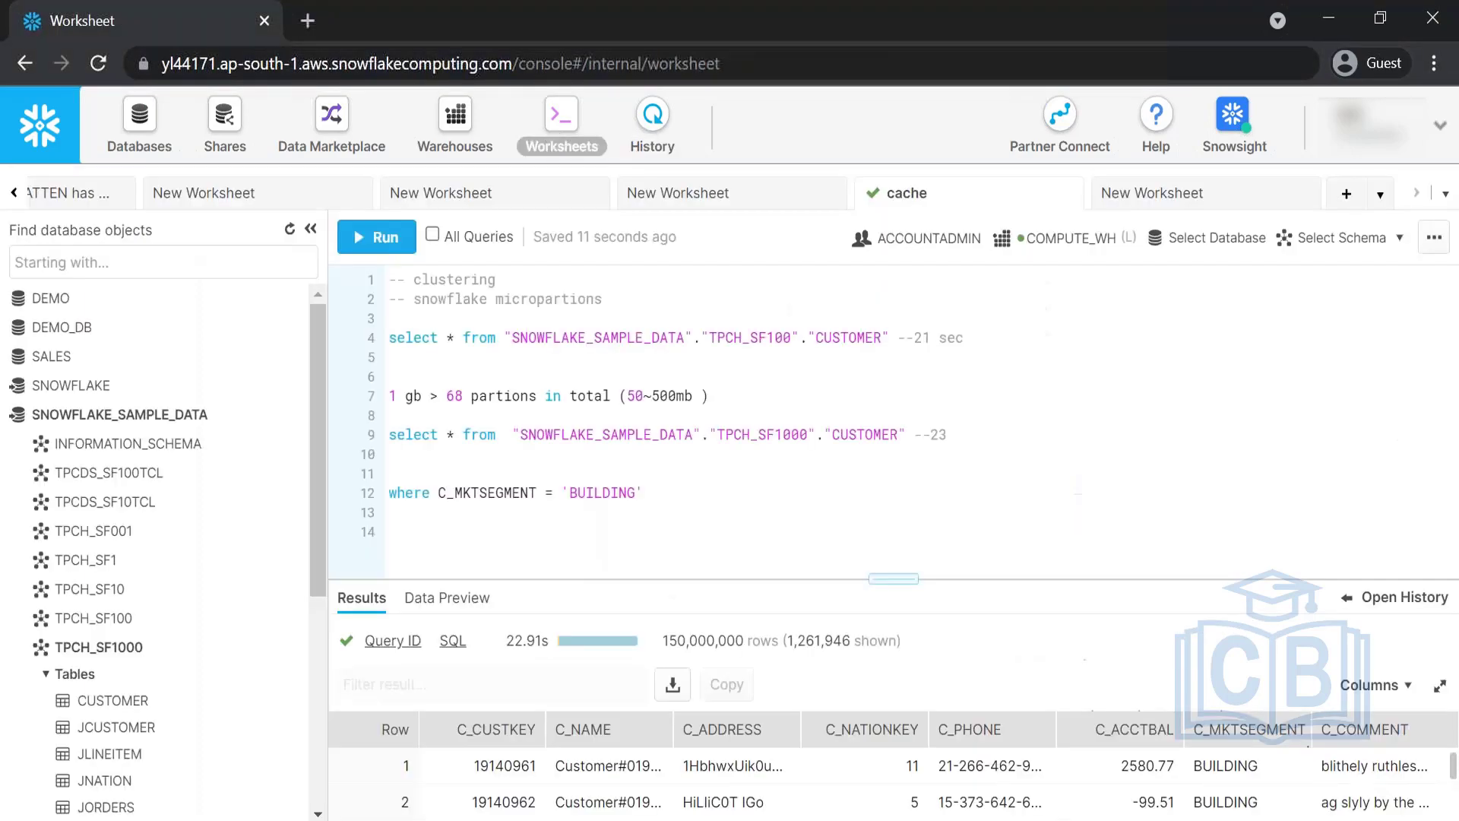
double_click(938, 433)
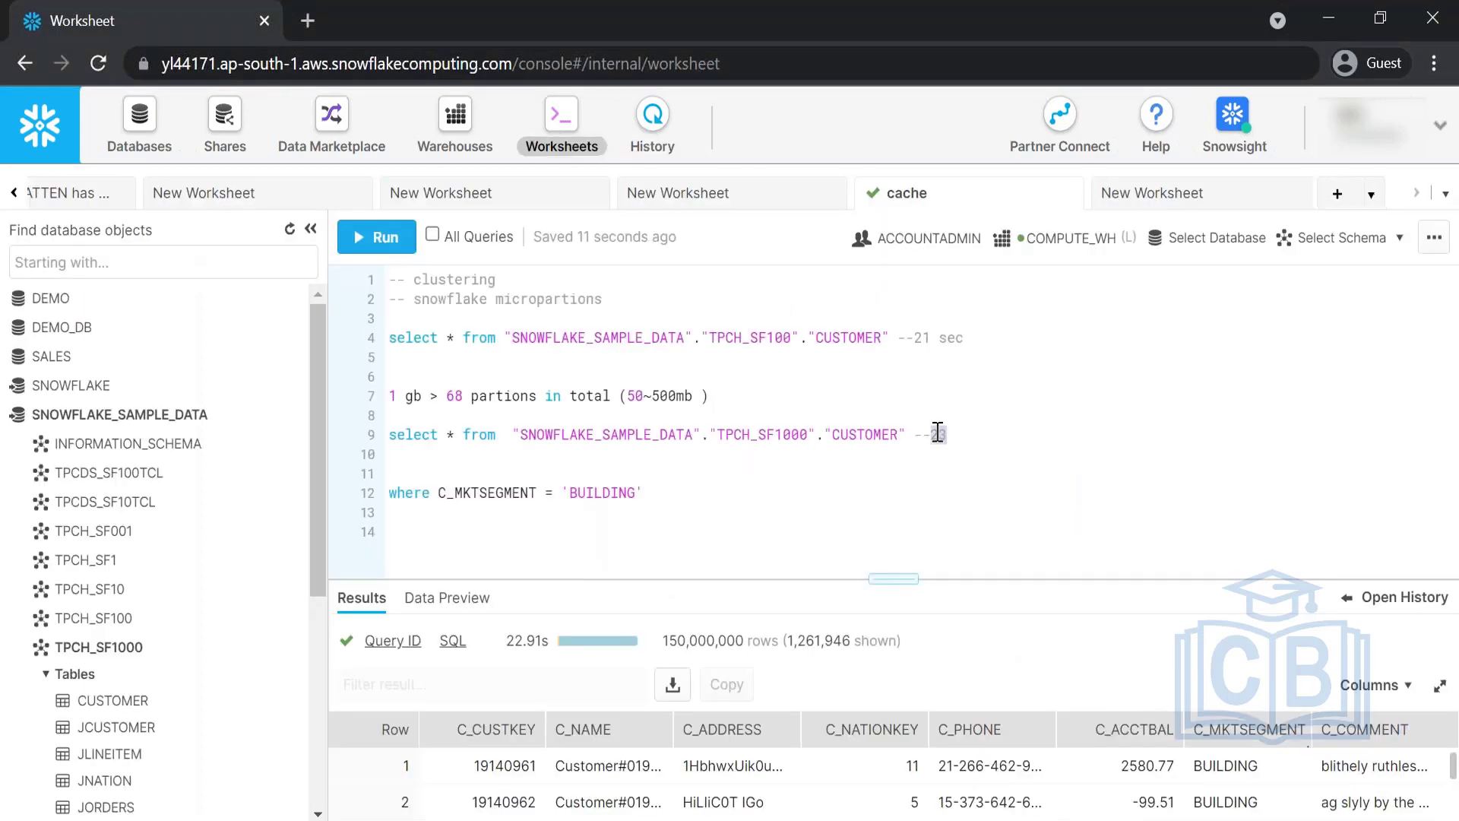
text(666)
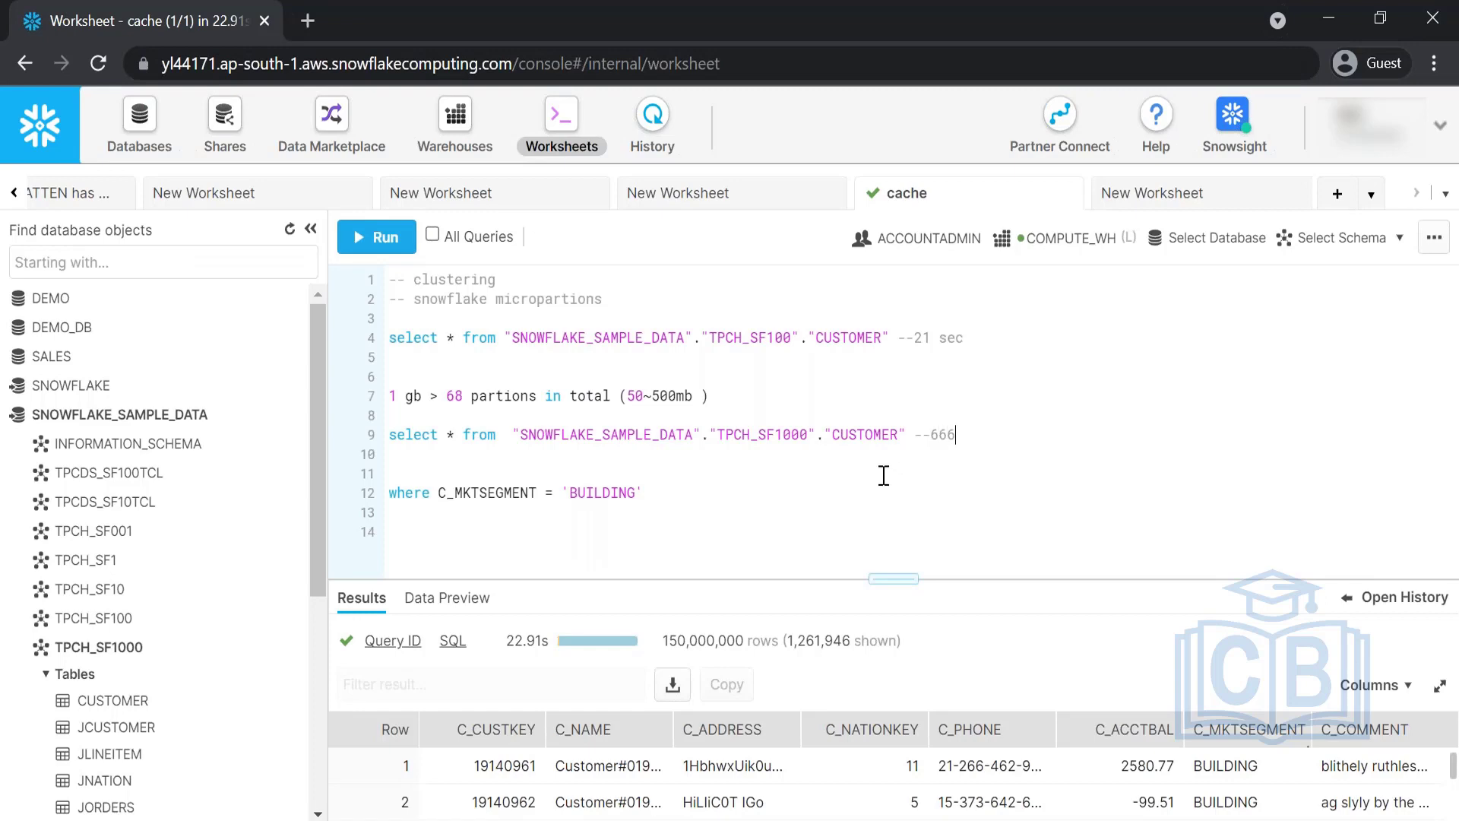
drag(443, 435, 560, 418)
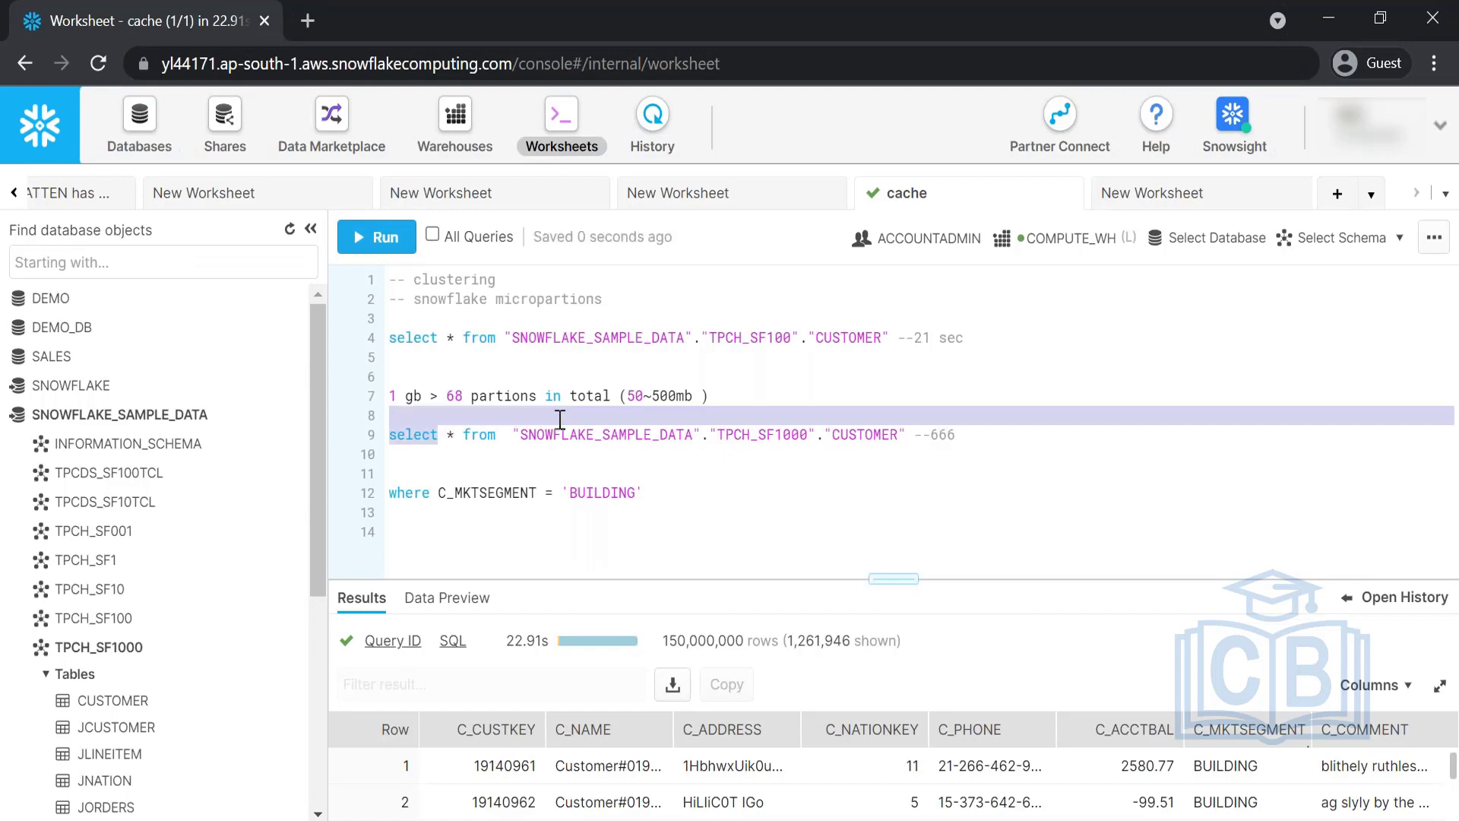
click(938, 443)
Recheck the total partitions in the unfiltered TPCH_SF1000 query's profile.
click(652, 122)
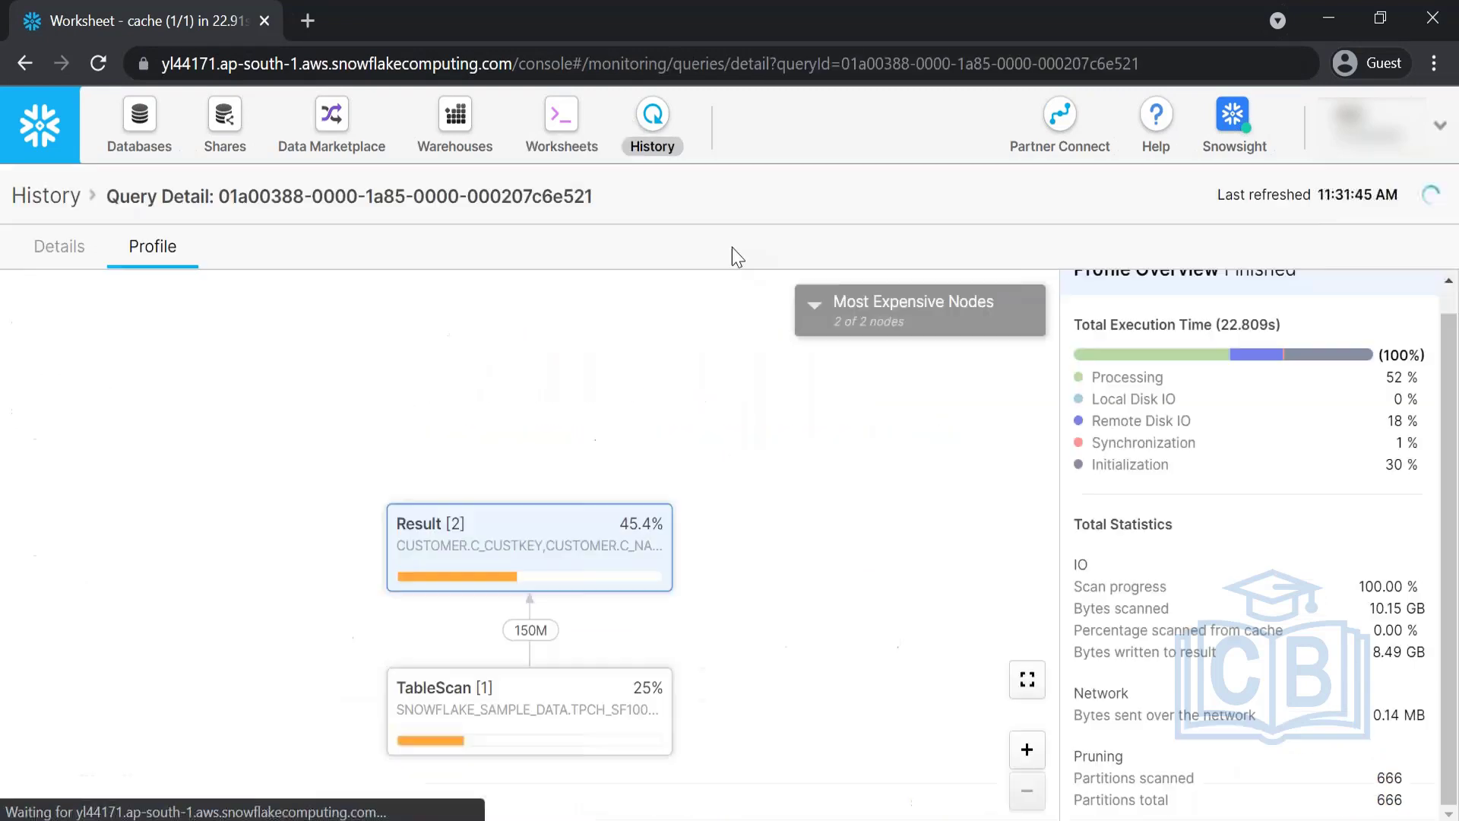
drag(1383, 803, 1404, 799)
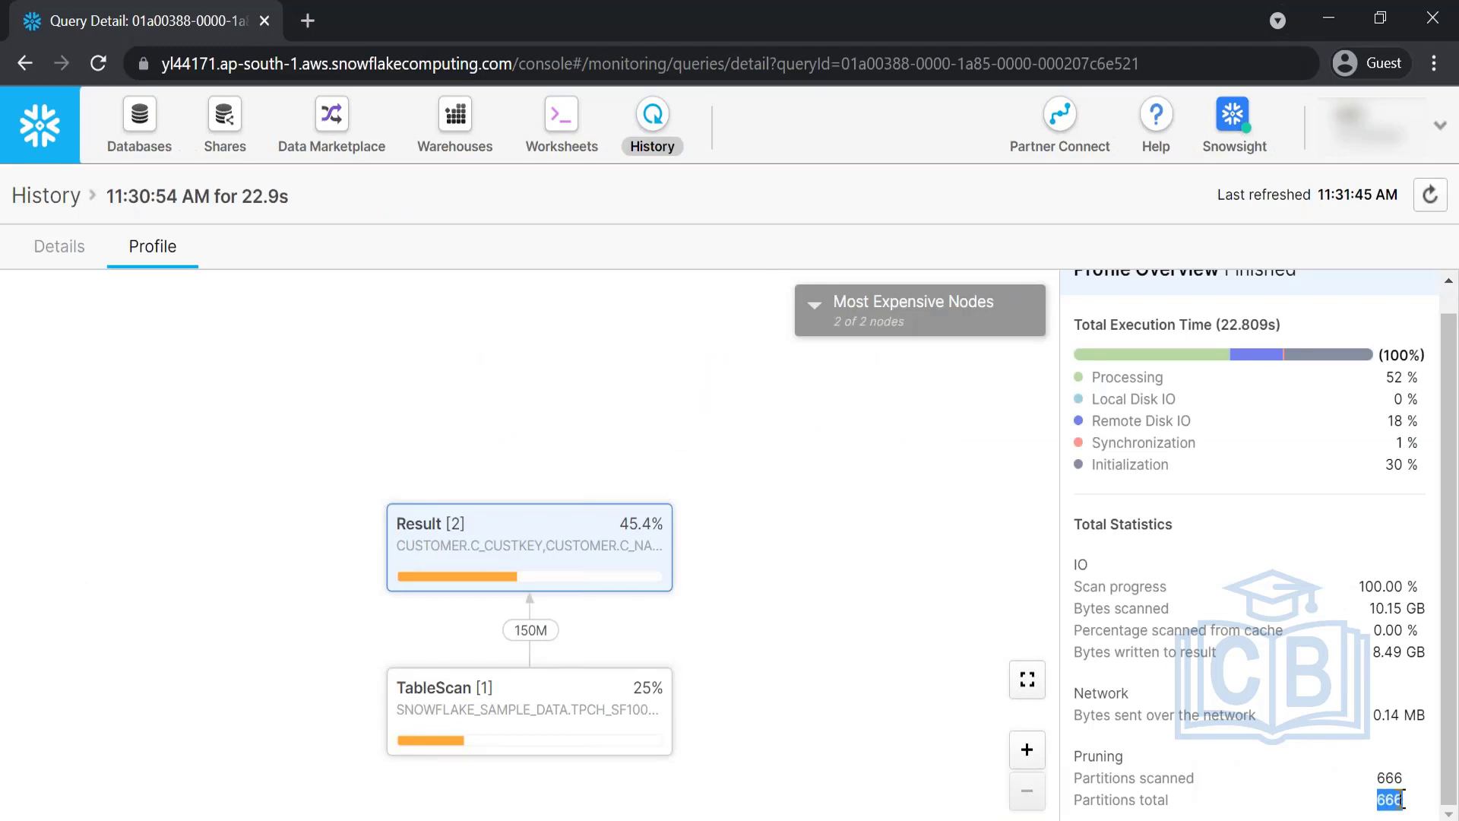
click(548, 118)
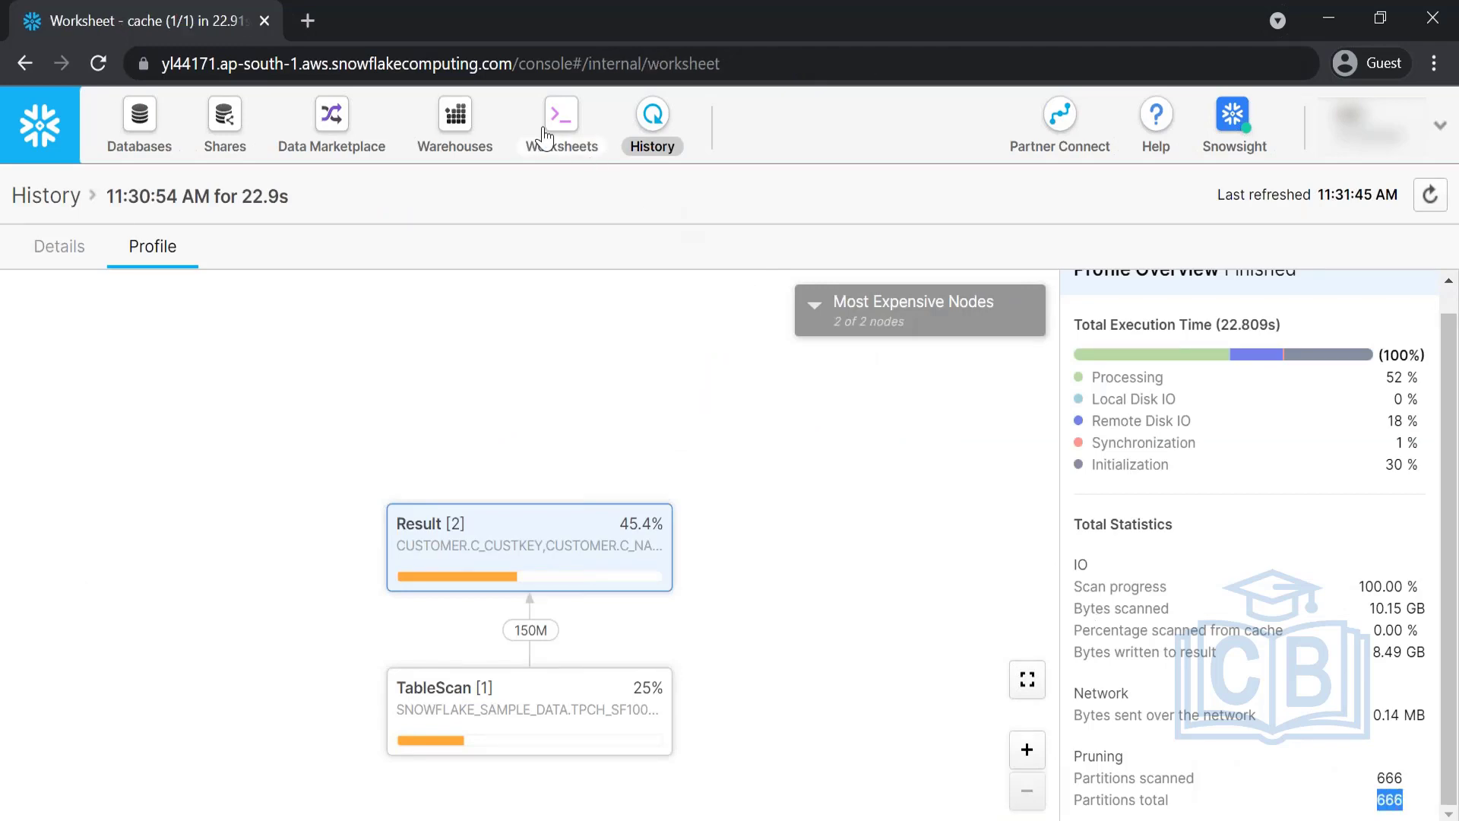
Suspend the COMPUTE_WH warehouse and return to the worksheet.
click(455, 121)
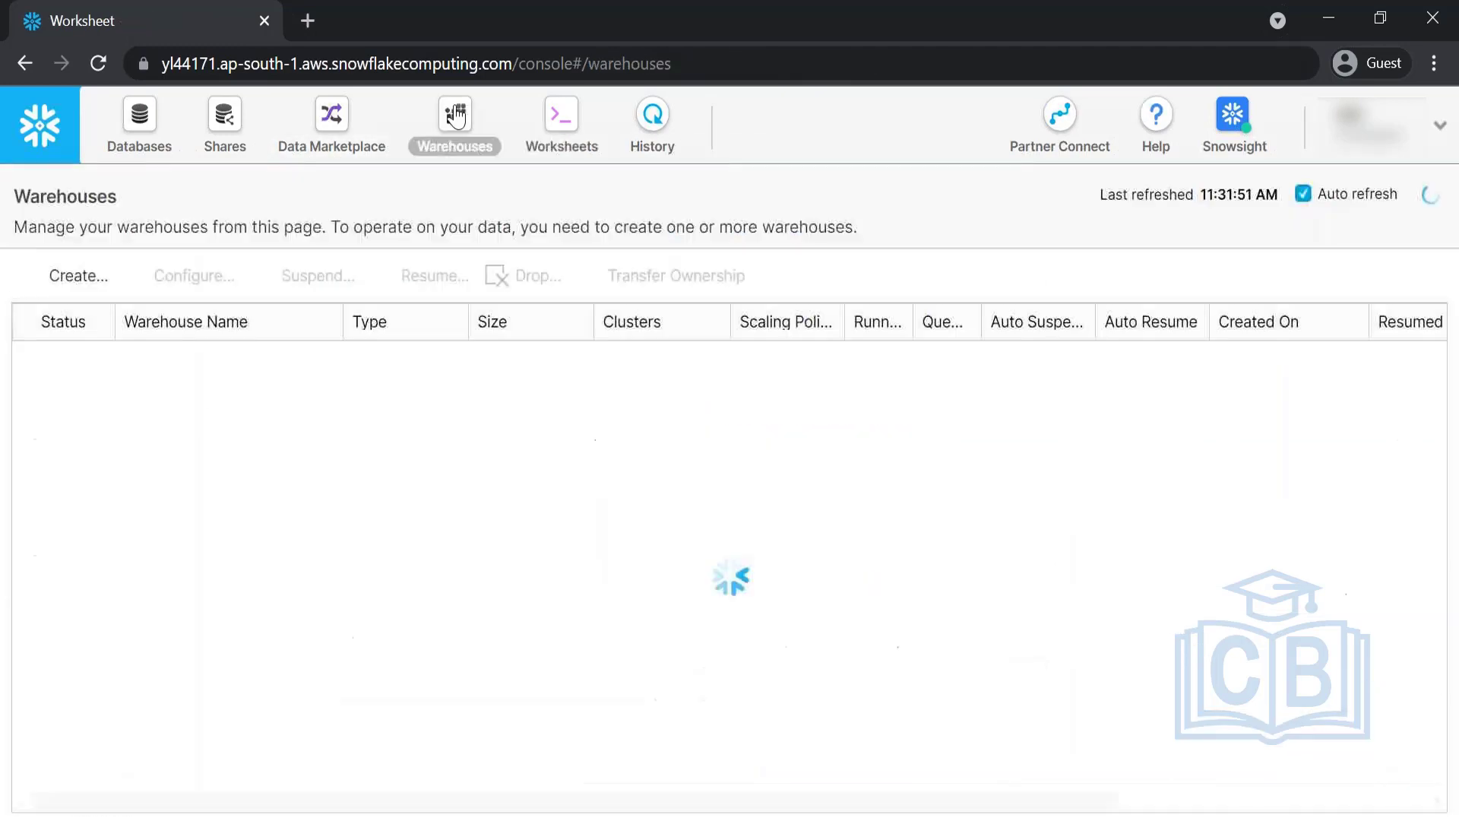
click(263, 398)
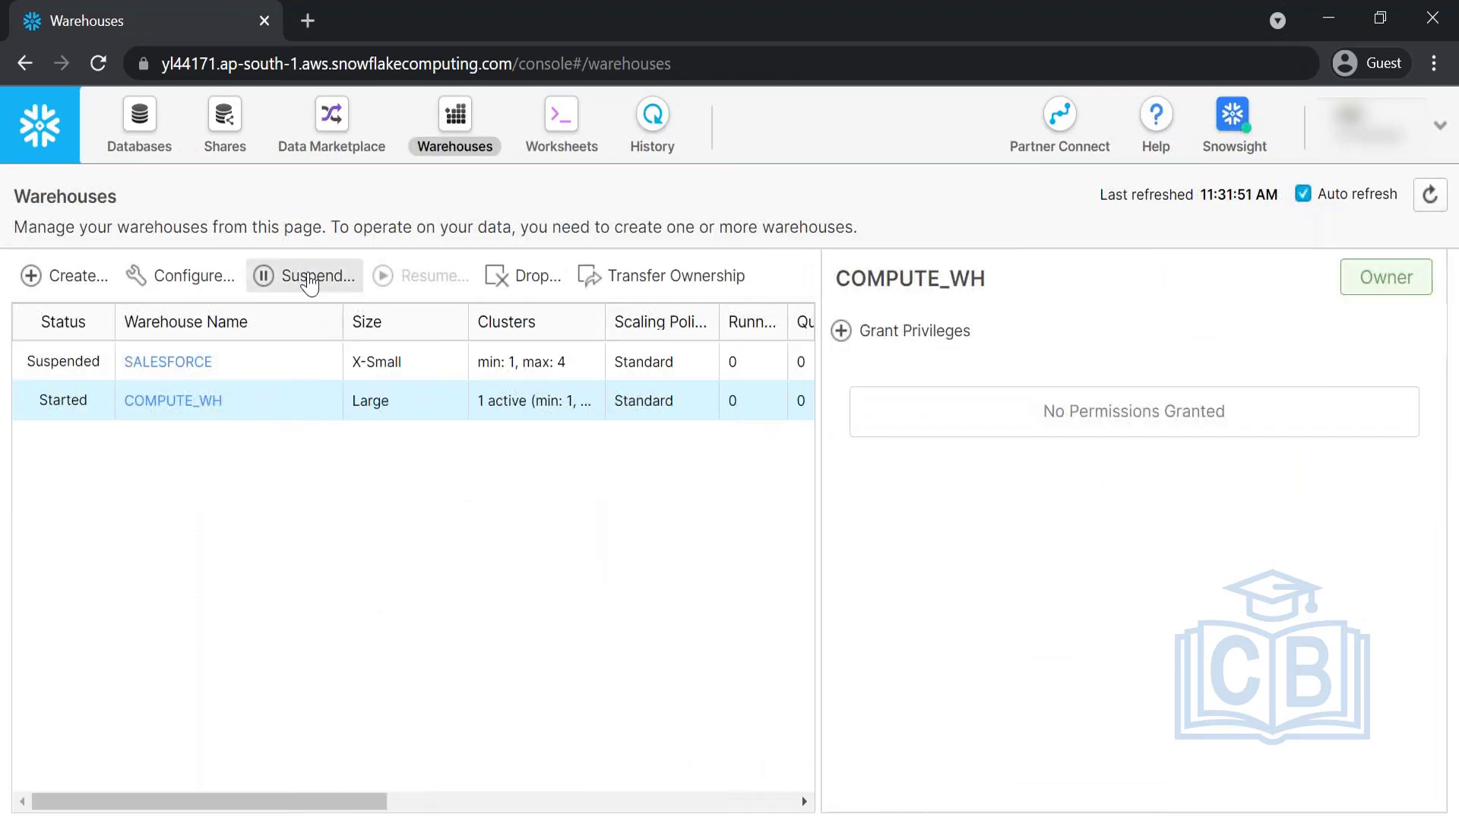
click(304, 275)
click(922, 520)
click(562, 126)
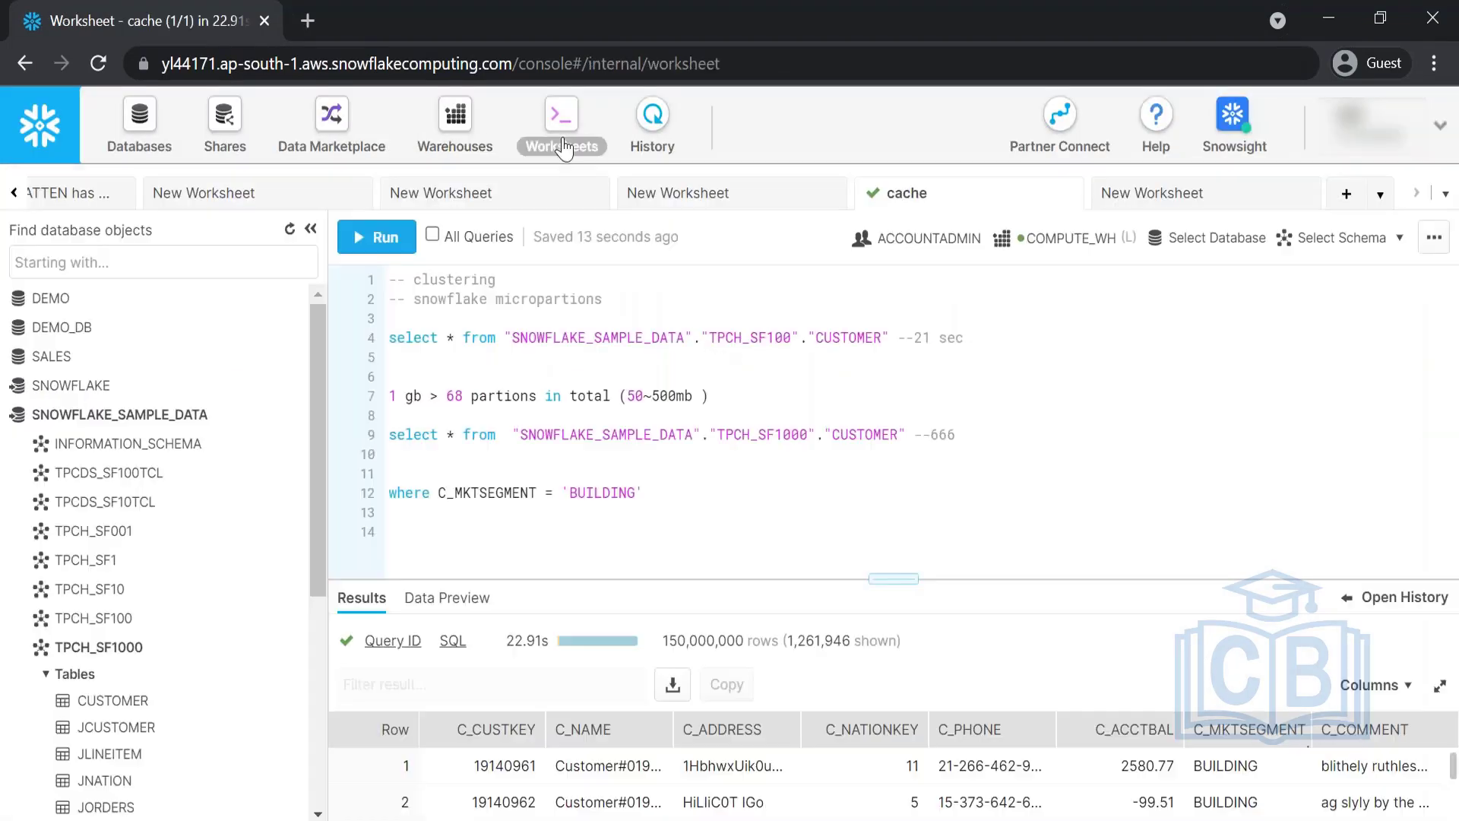
Move the where clause directly beneath the TPCH_SF1000 select line and append the comment "--23" to that line.
click(459, 447)
key(Delete)
key(Delete)
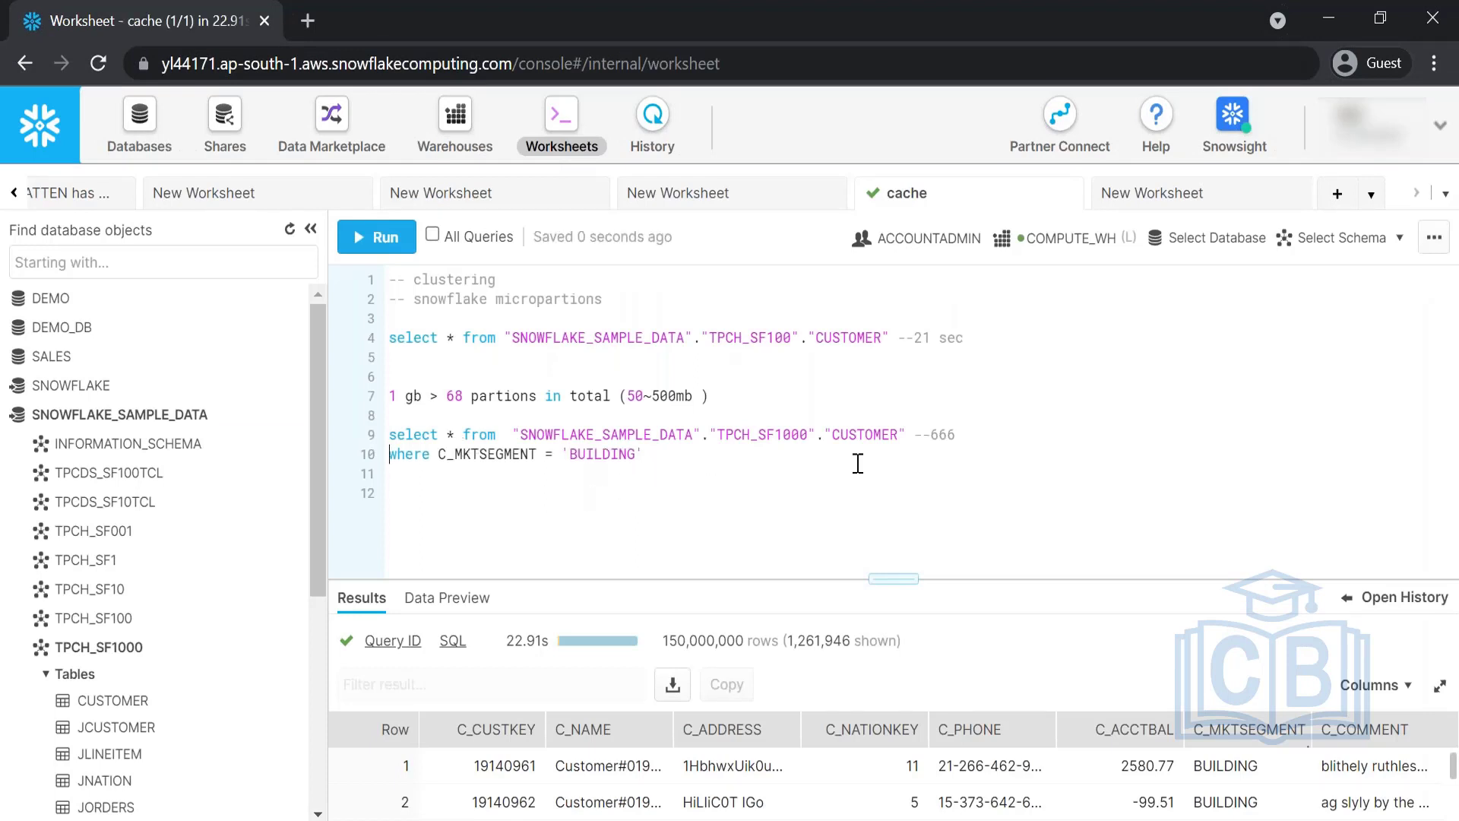
click(980, 435)
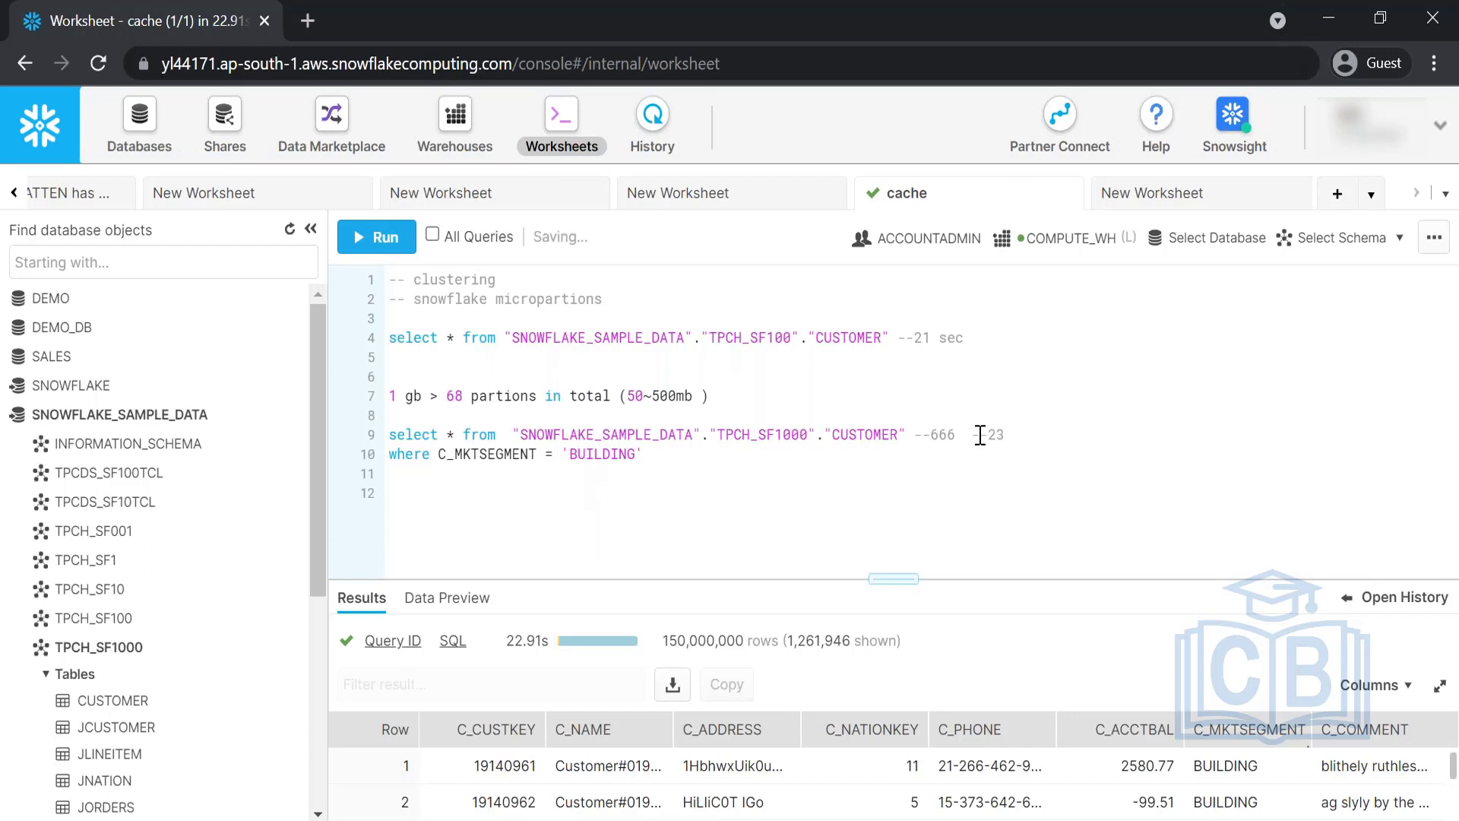
Run the TPCH_SF1000 CUSTOMER query filtered on C_MKTSEGMENT = 'BUILDING' and check the COMPUTE_WH warehouse's status meanwhile.
drag(676, 455, 389, 434)
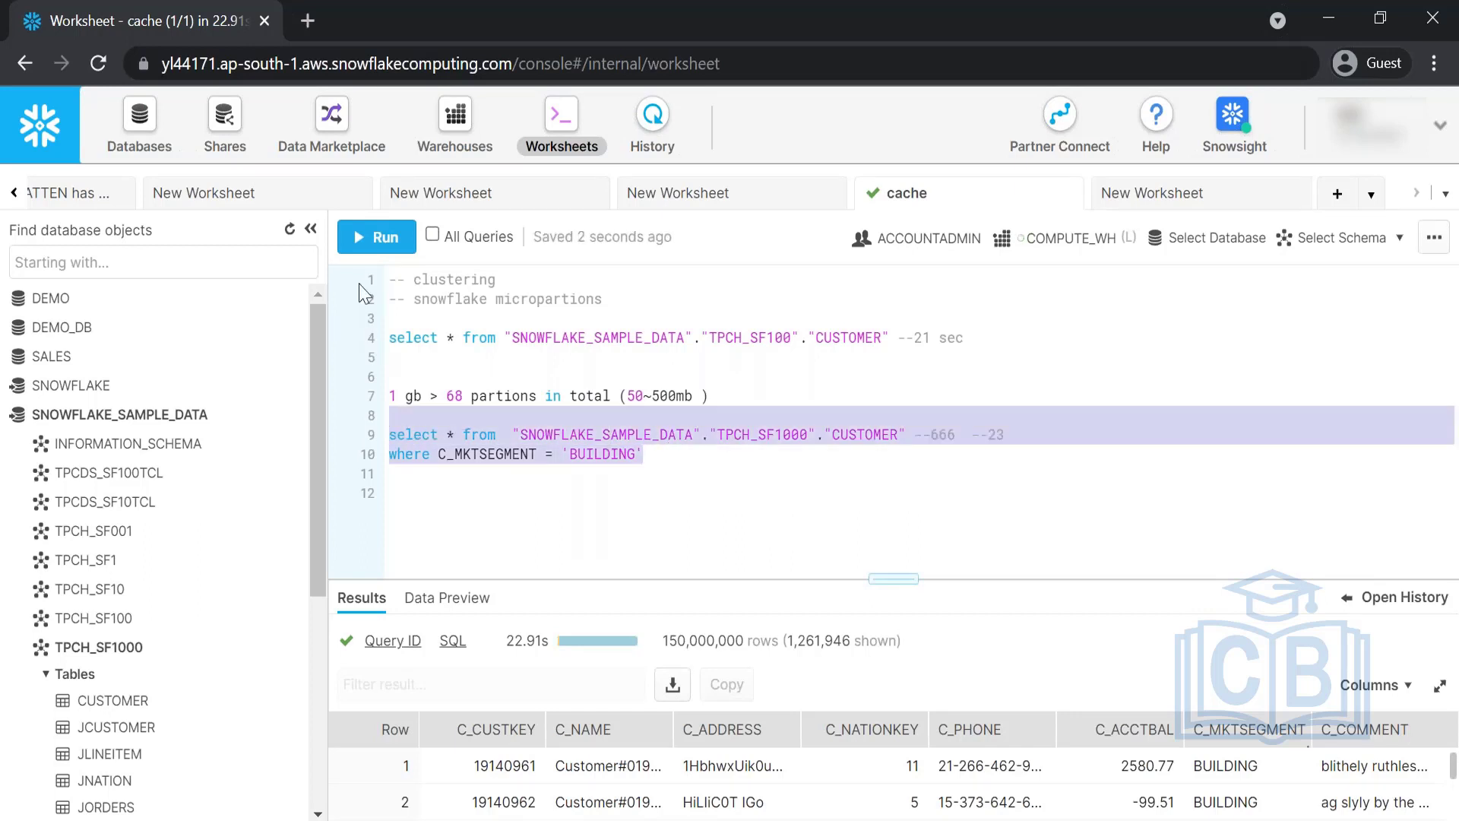
click(357, 240)
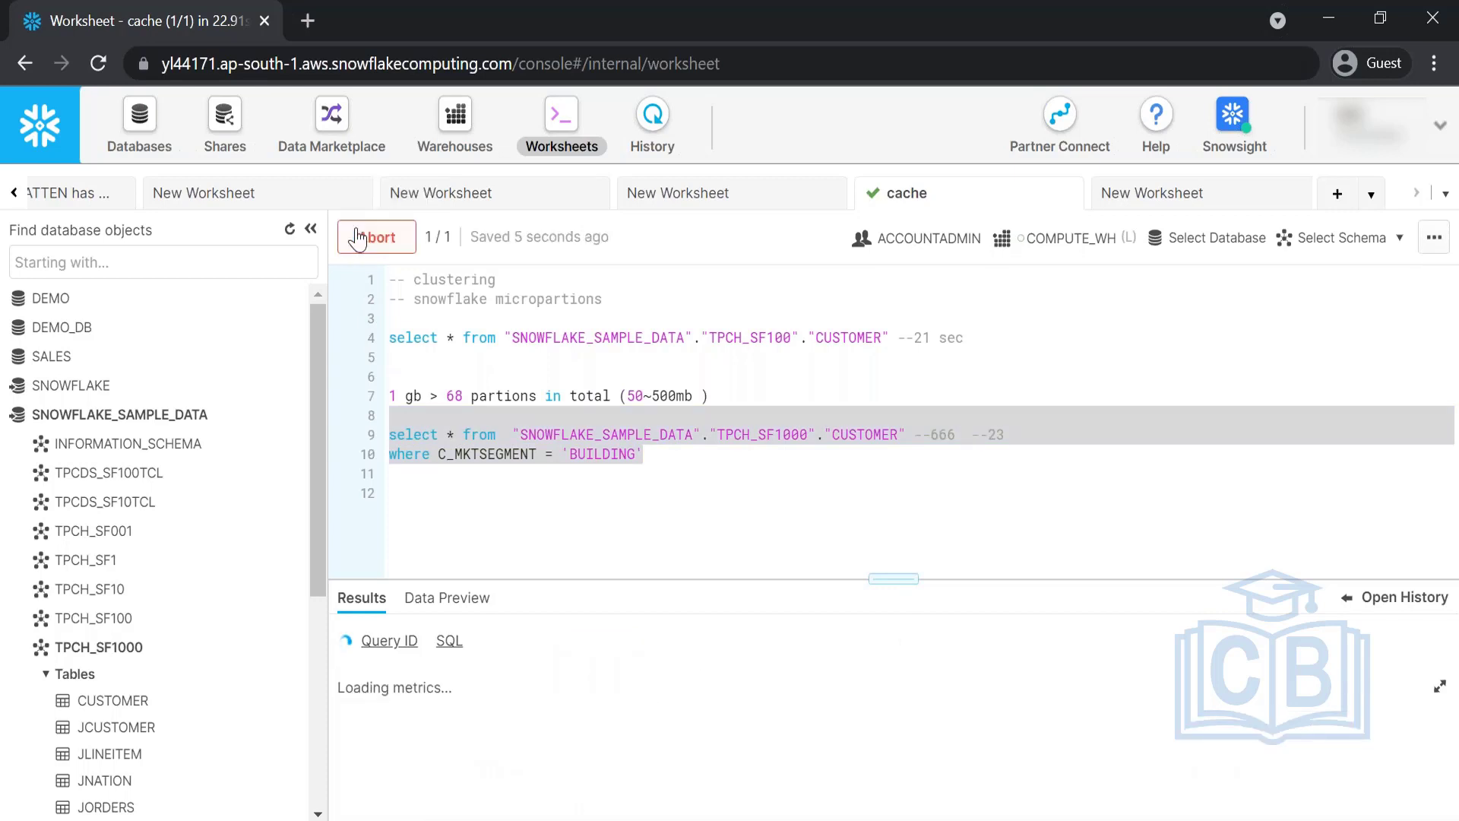
click(1065, 255)
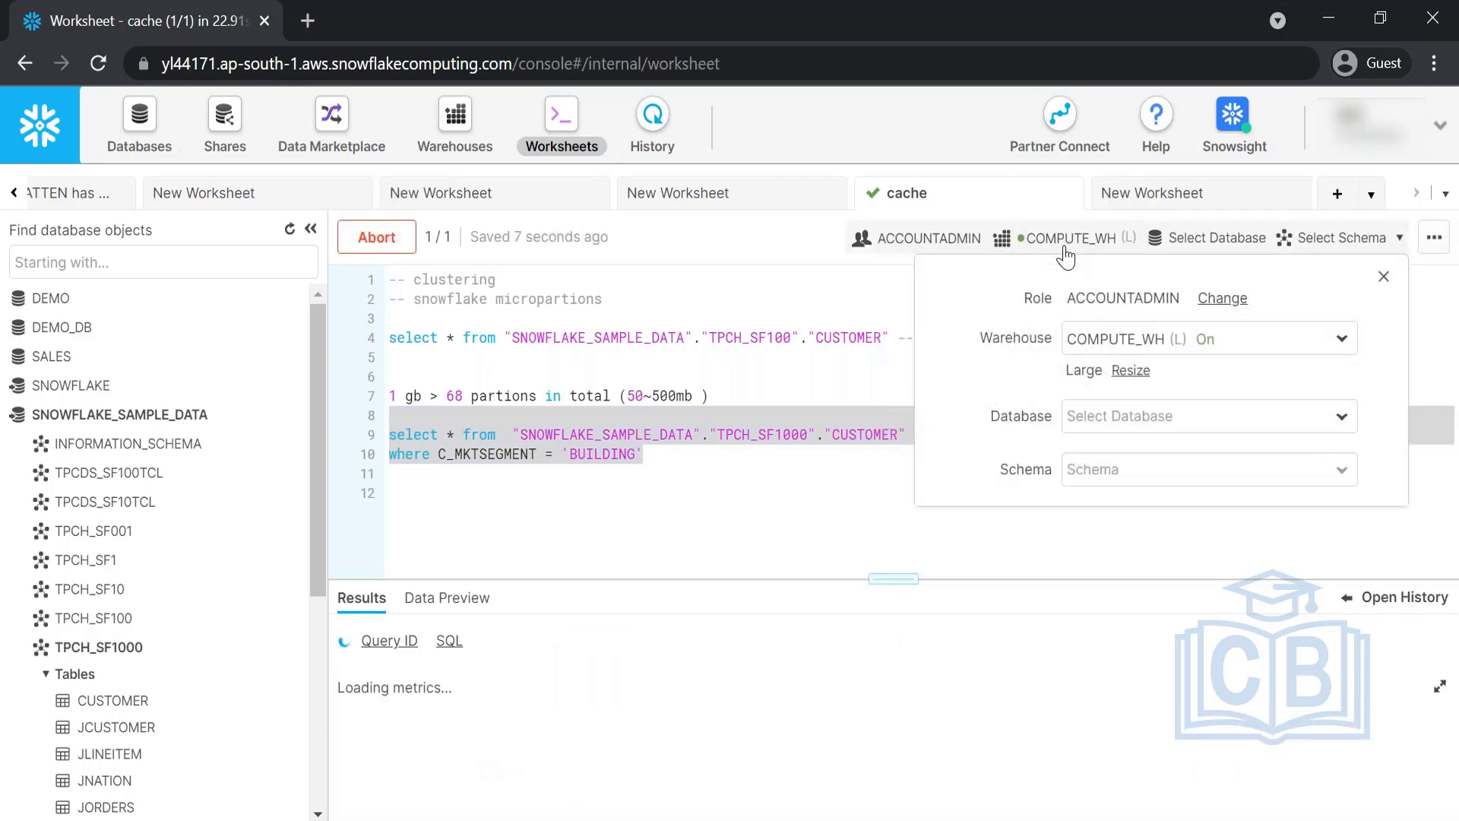
click(1065, 255)
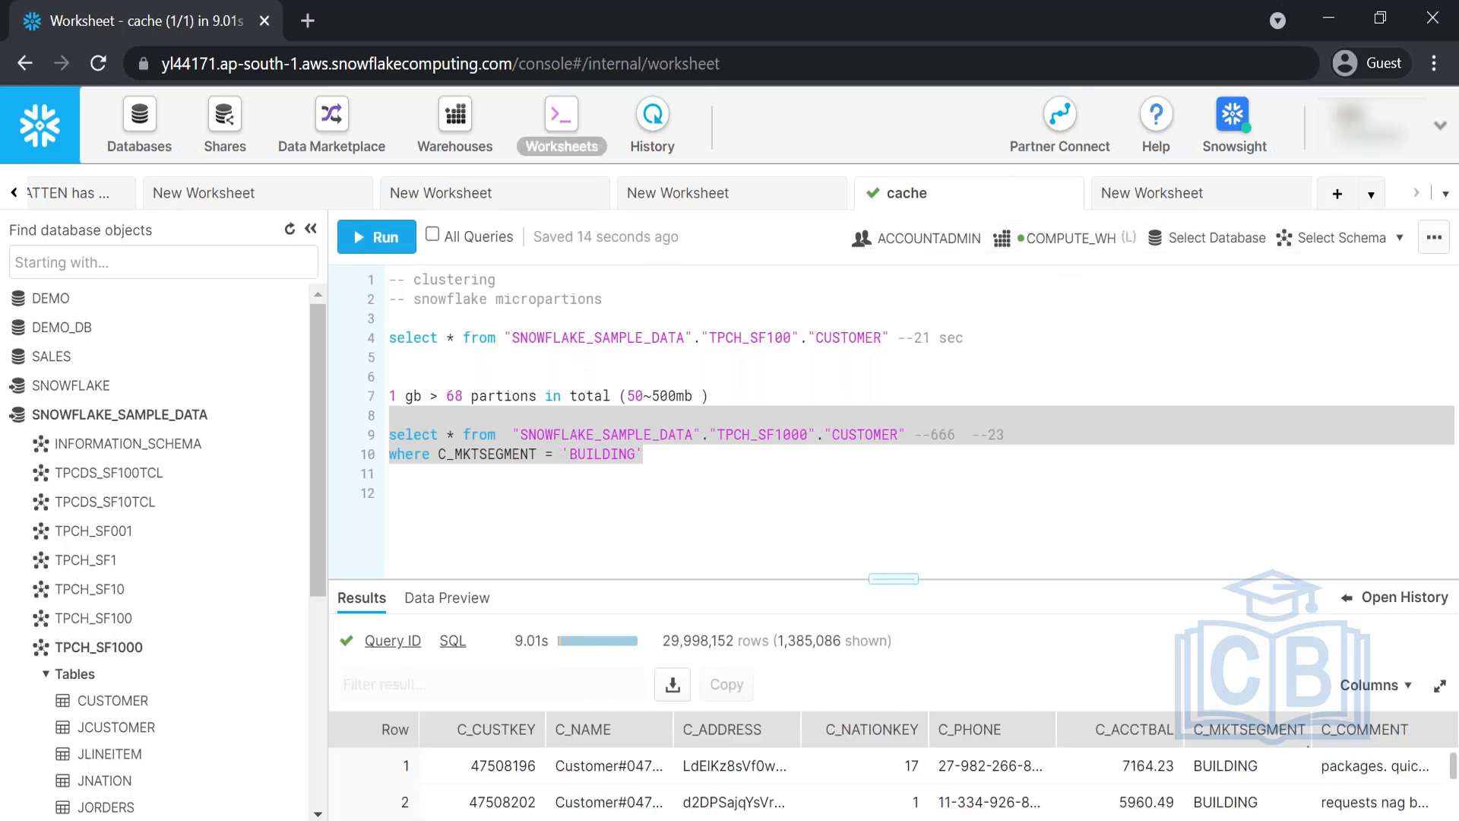
Open the filtered query's profile from the refreshed history and compare its scanned partitions with the total partitions.
click(652, 116)
click(61, 203)
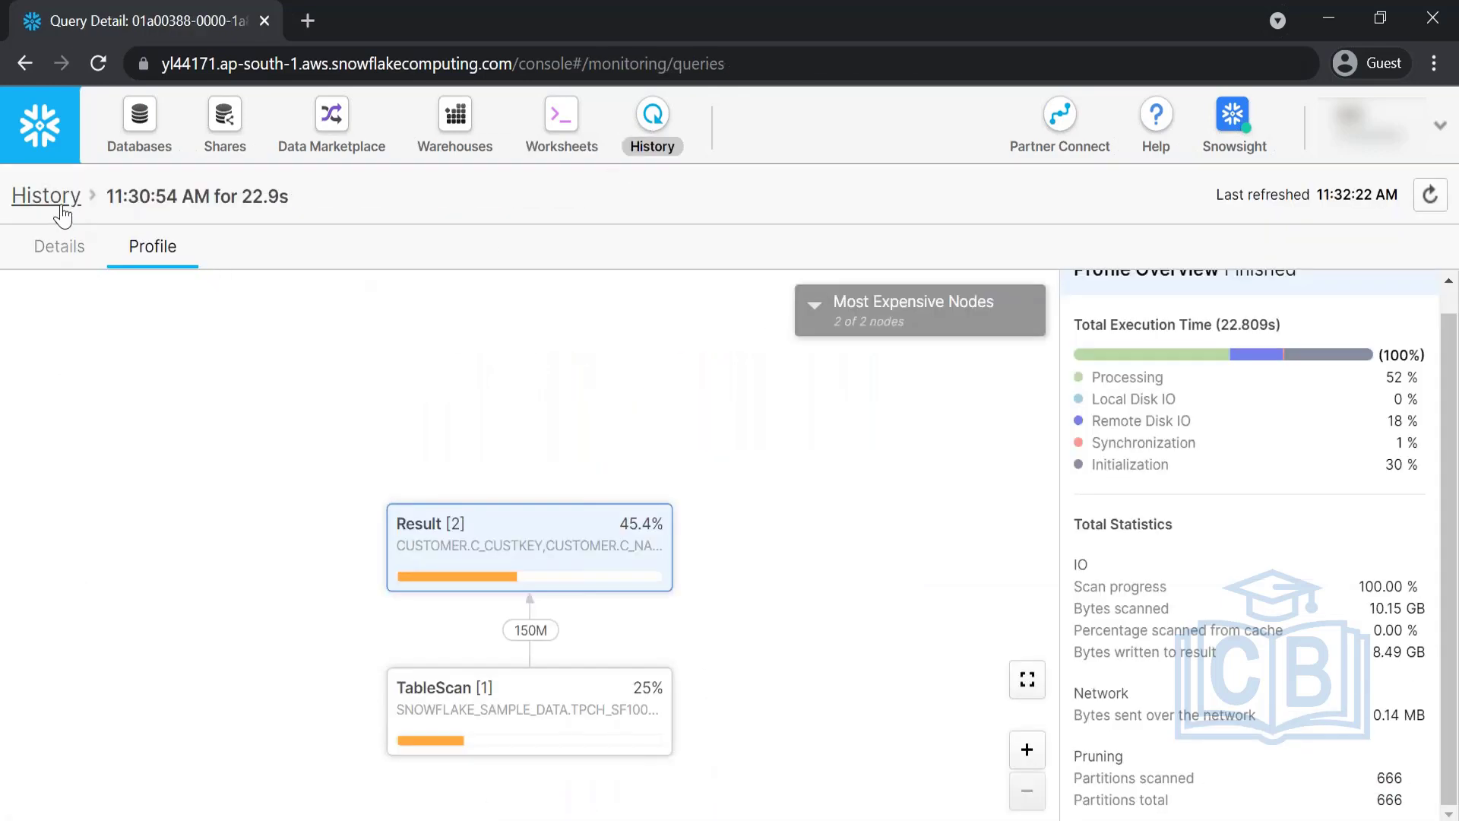
click(1431, 196)
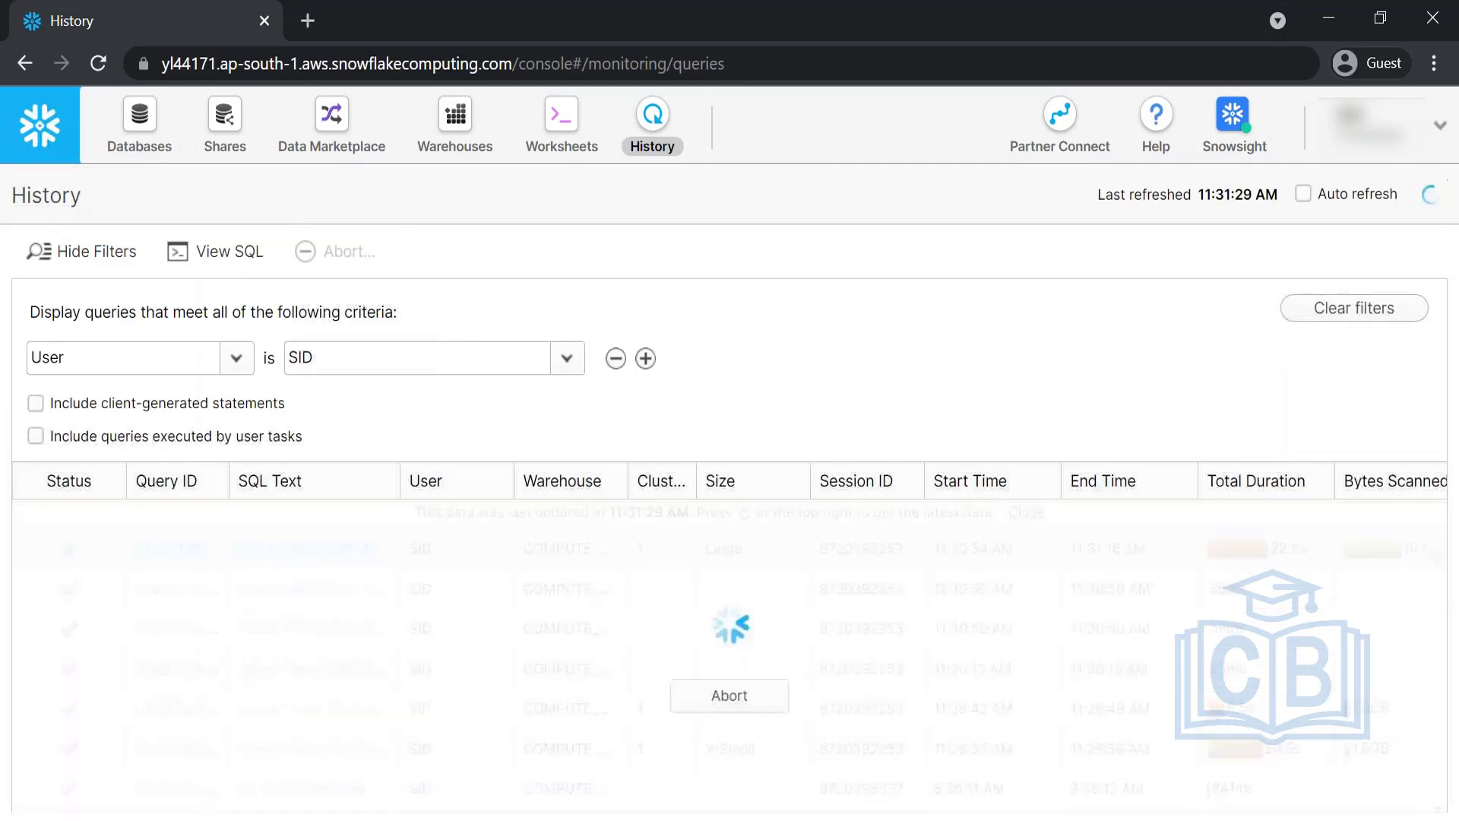
click(157, 512)
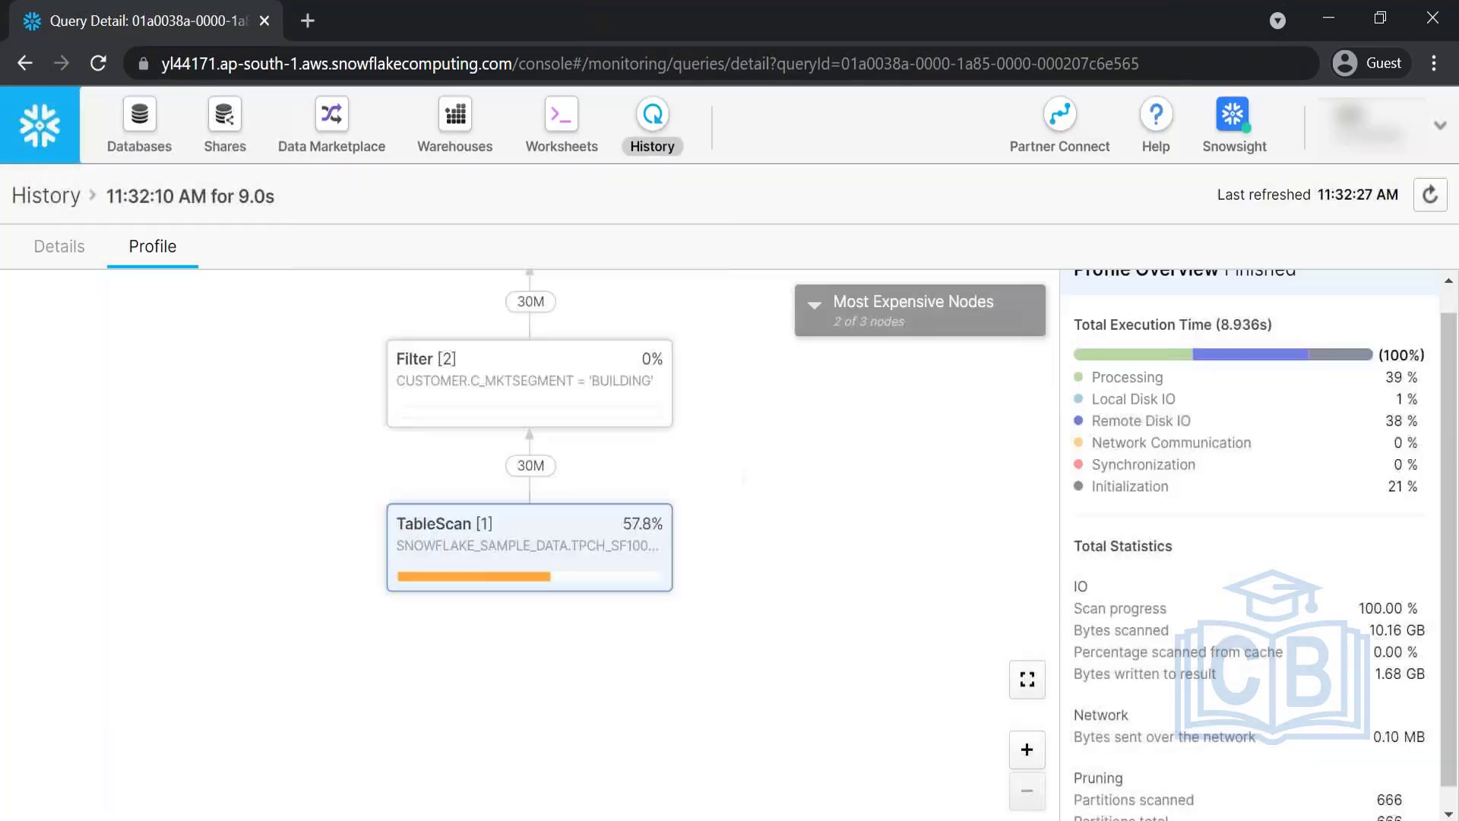
scroll(1311, 684, down, 1)
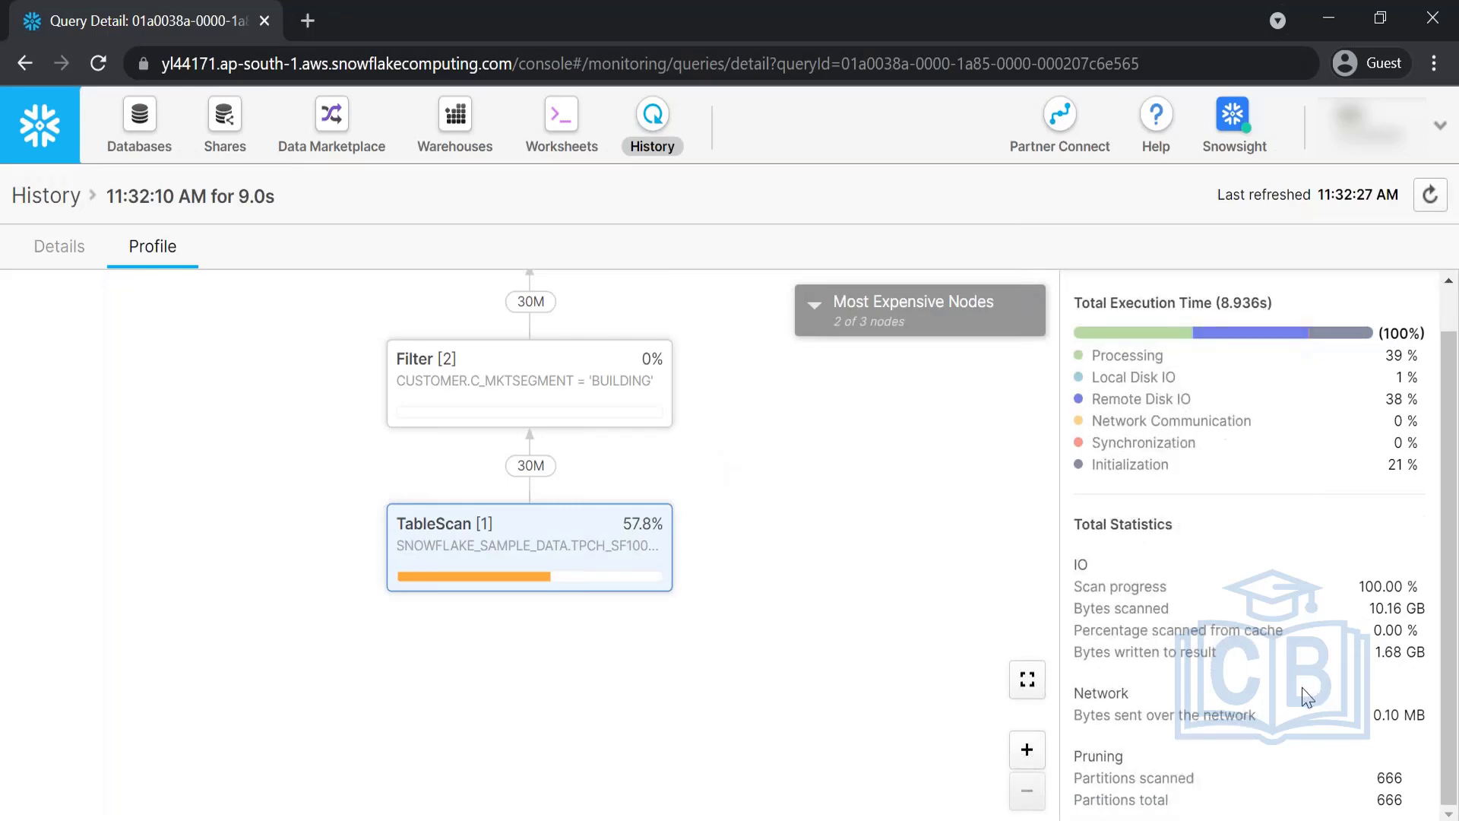
double_click(1390, 778)
double_click(1388, 798)
Return to the worksheet and write the note "where > 666/666" two lines below the filtered query, with blank lines beneath it.
click(554, 116)
click(724, 466)
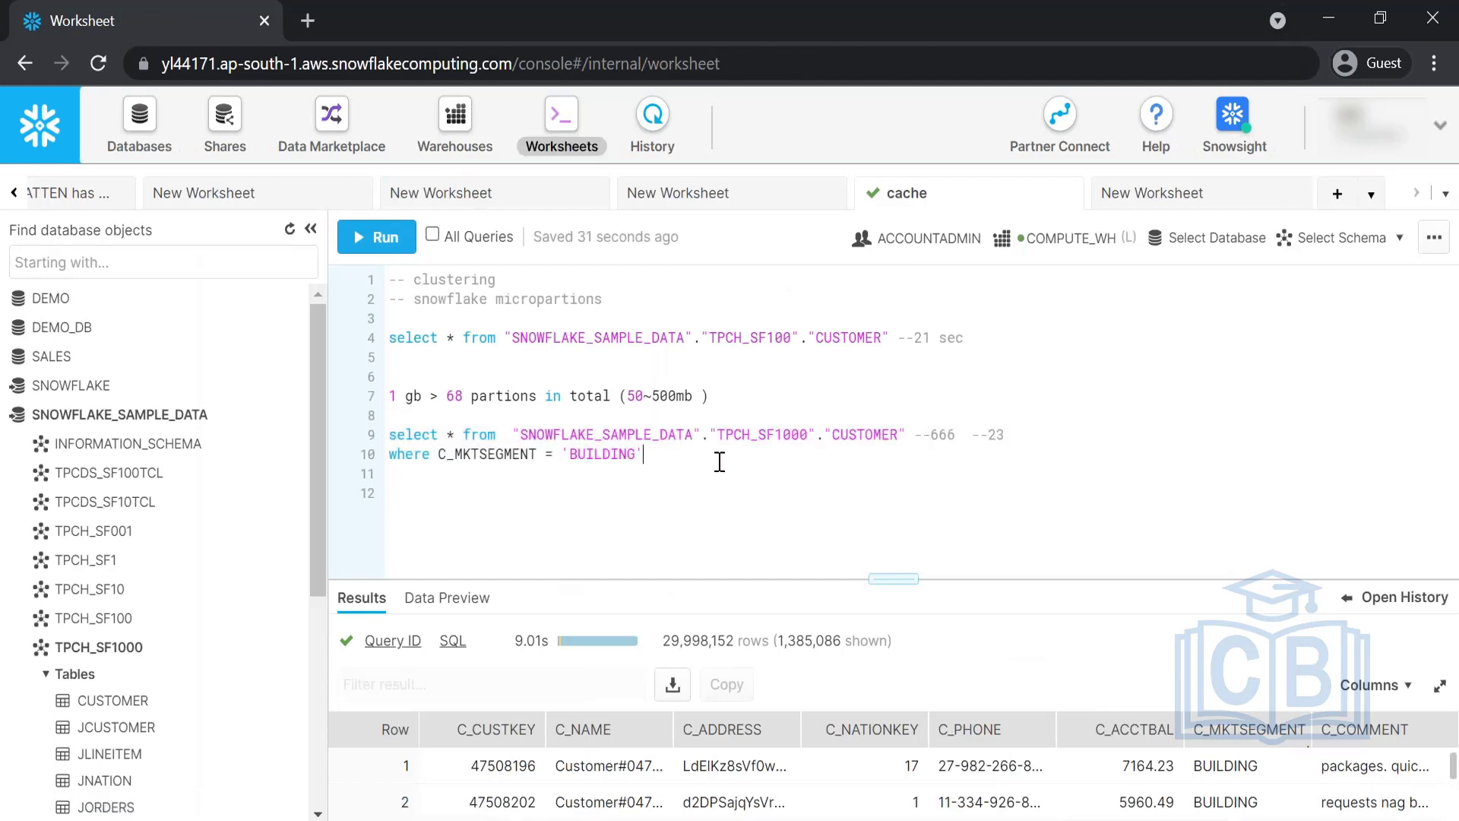
click(620, 492)
text(where)
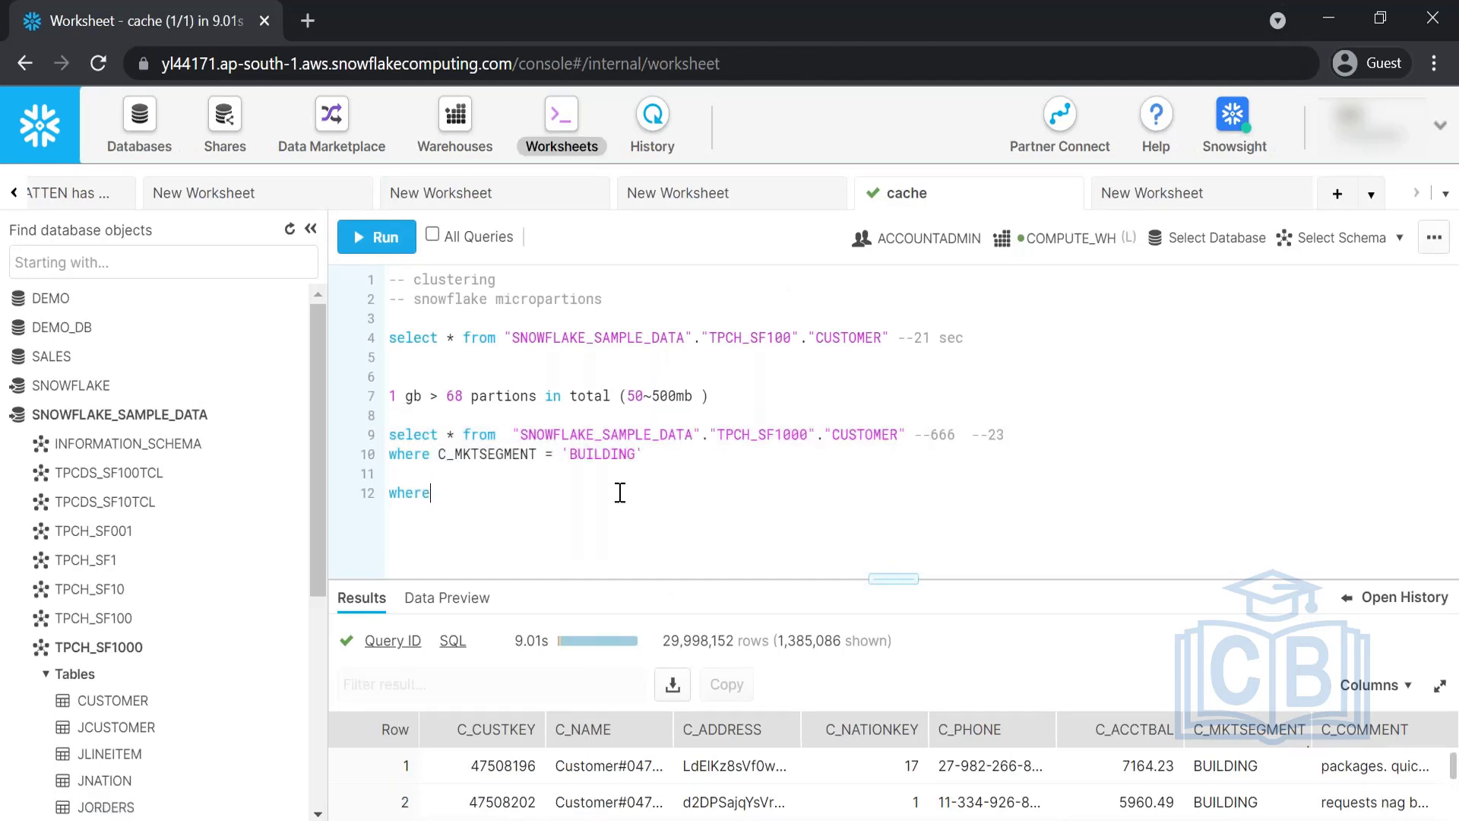
text( ?)
key(BackSpace)
text(> 666/666)
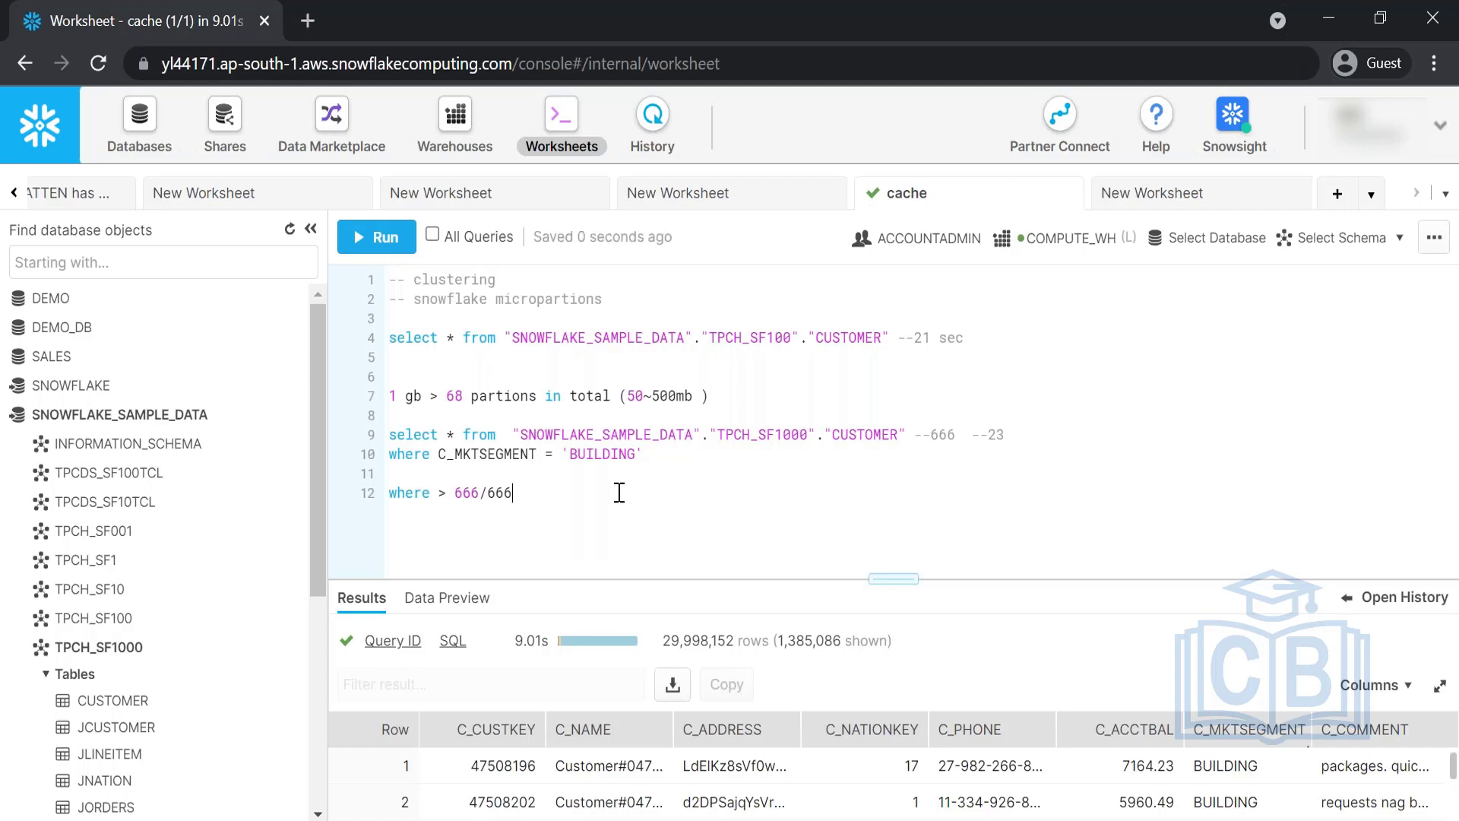
drag(593, 493, 373, 430)
click(479, 526)
key(Return)
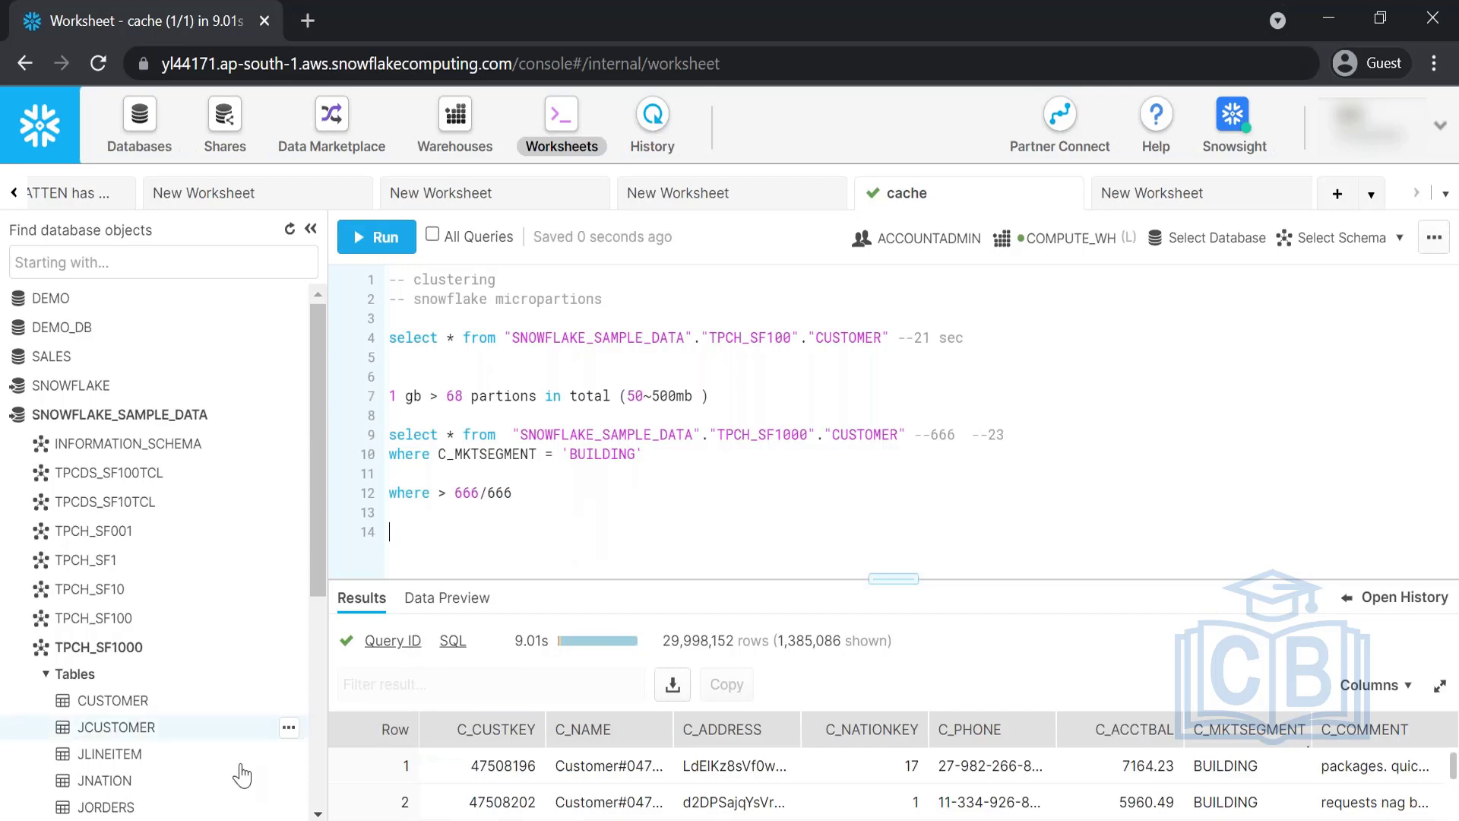
Switch to File Explorer, open Users_data.csv from the users_dataset folder in Excel, dismiss the data-loss notice and maximize the workbook.
click(216, 820)
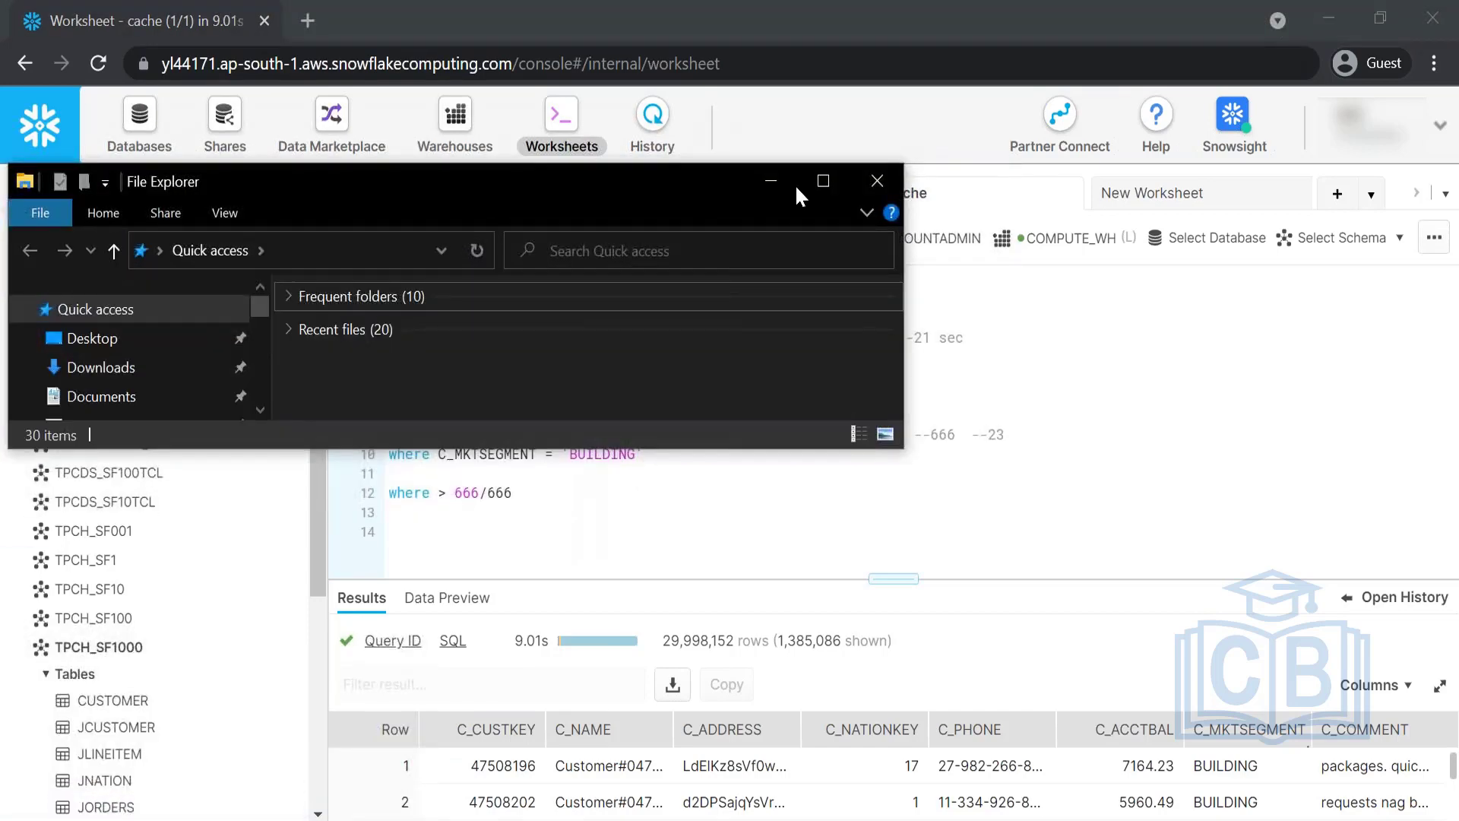
click(823, 181)
click(95, 401)
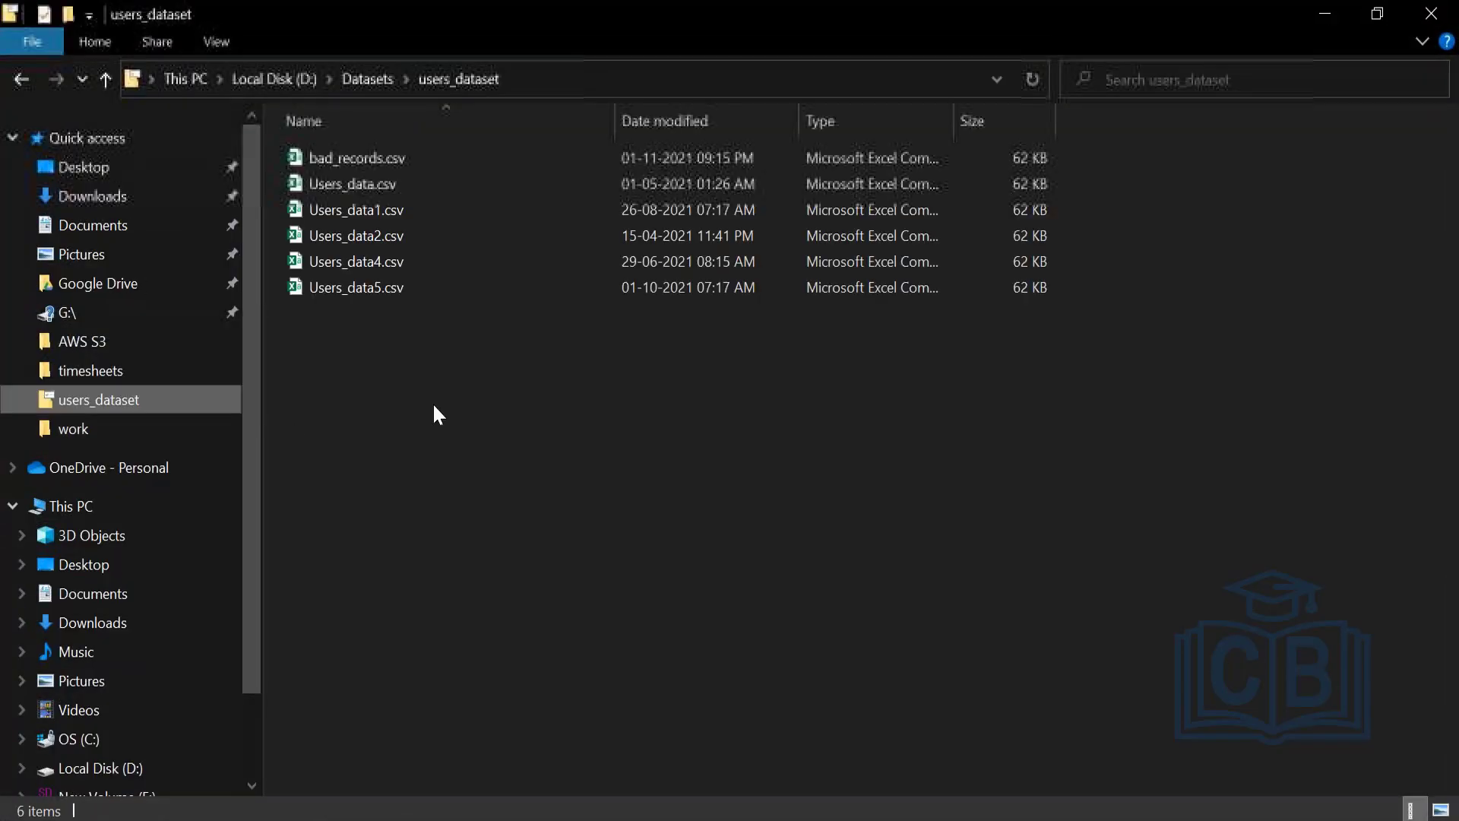
click(341, 184)
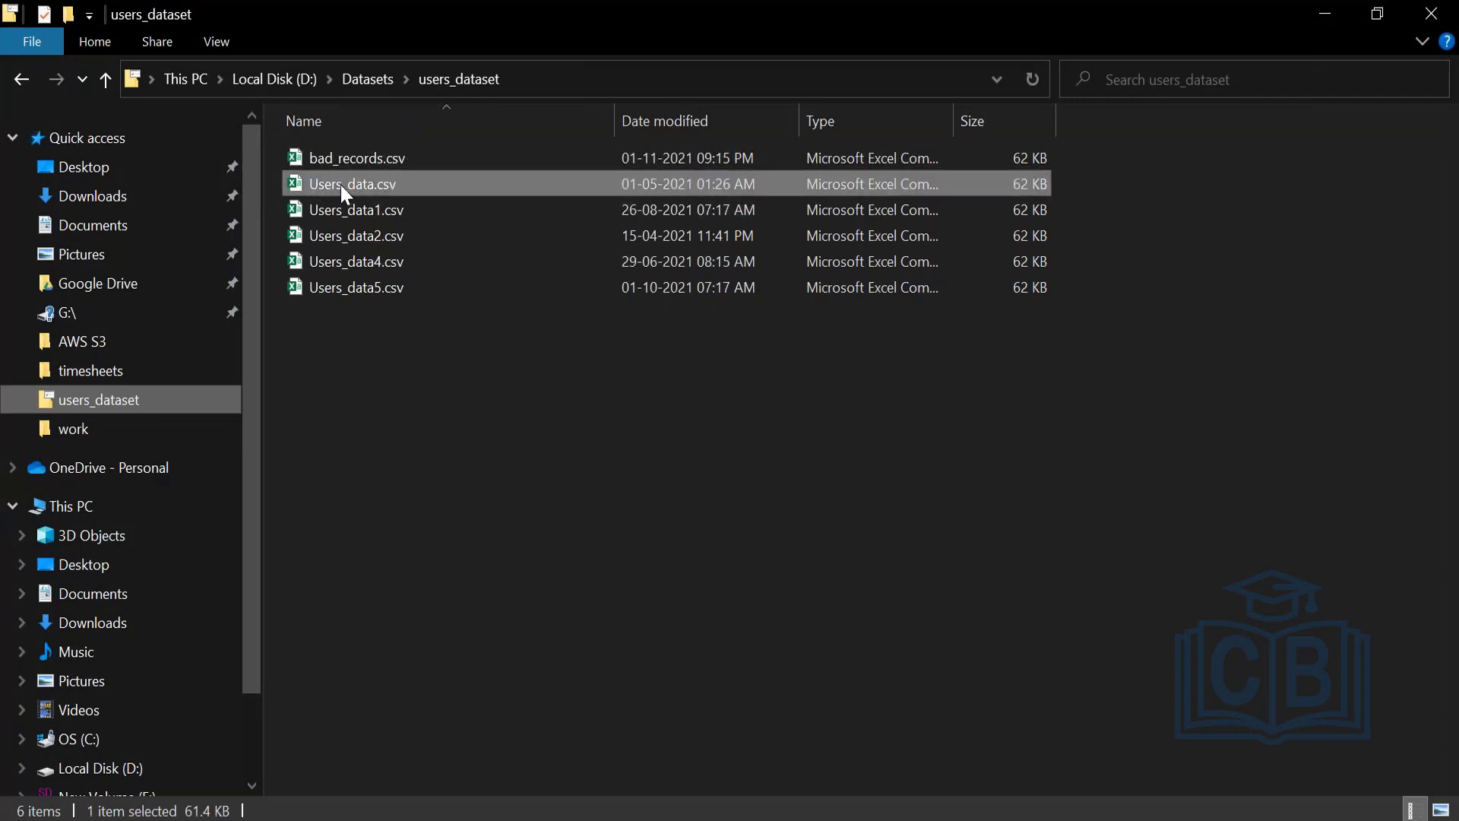
double_click(341, 185)
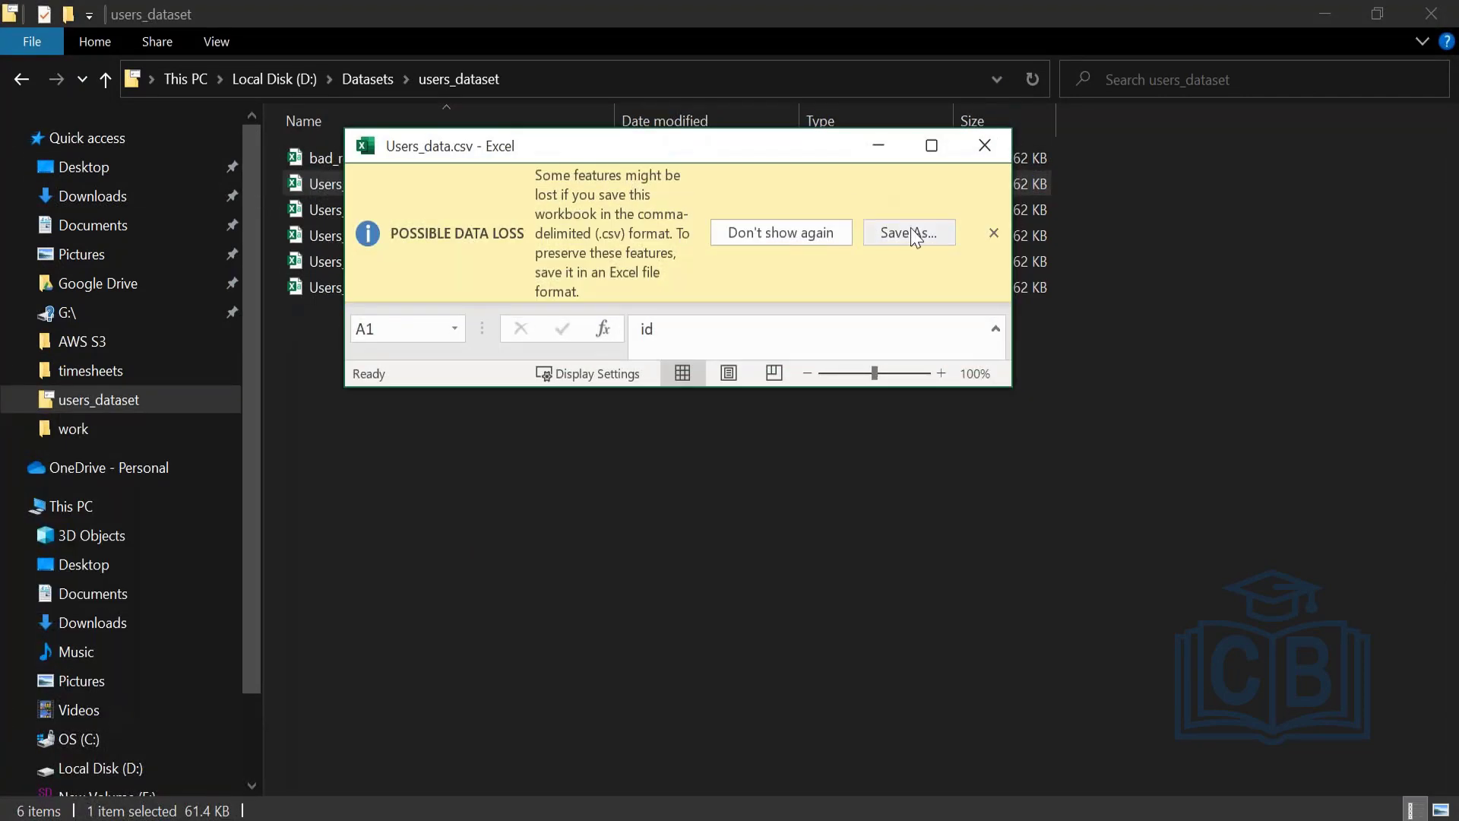
click(993, 233)
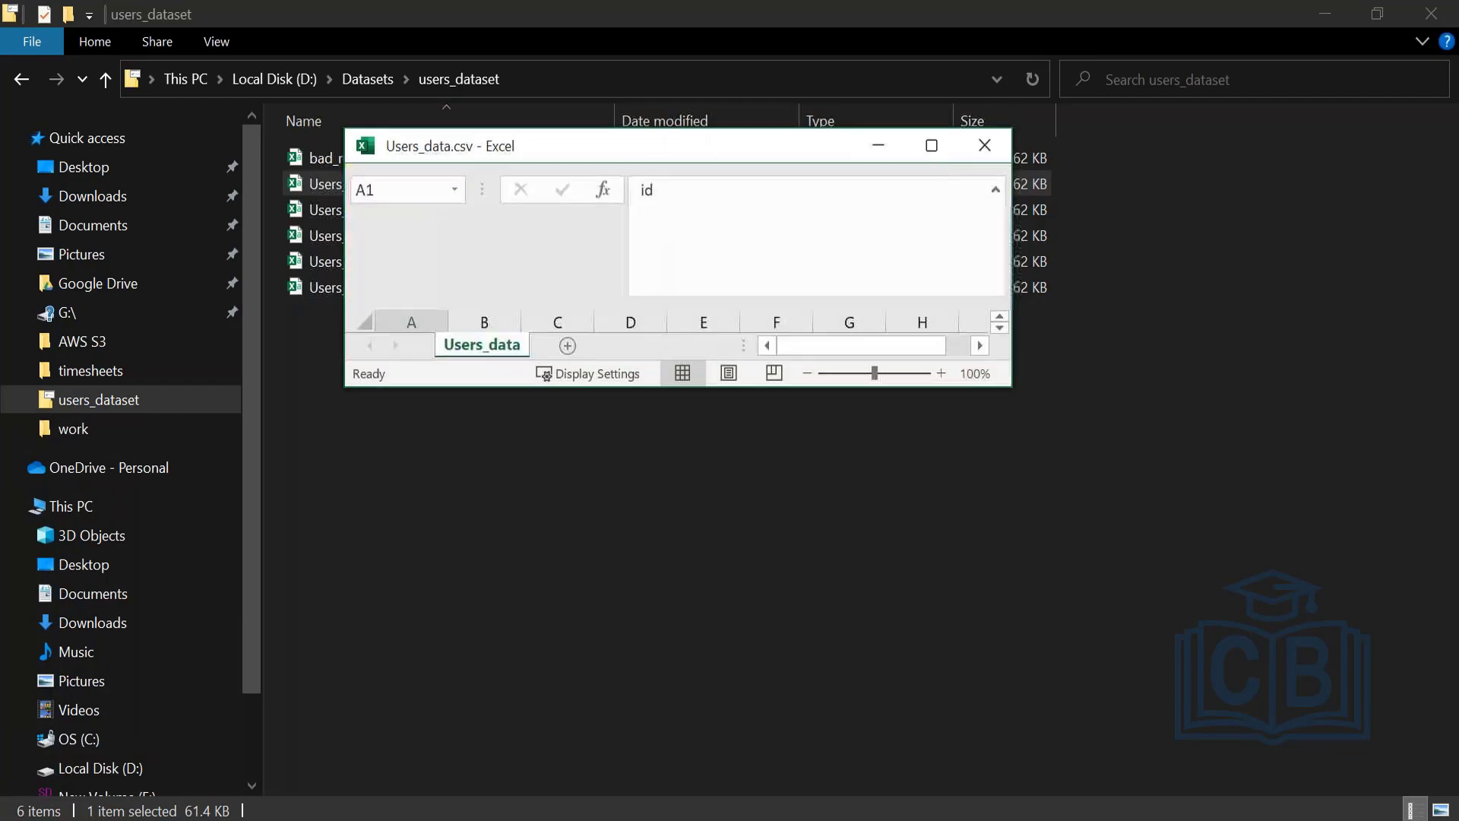
click(931, 146)
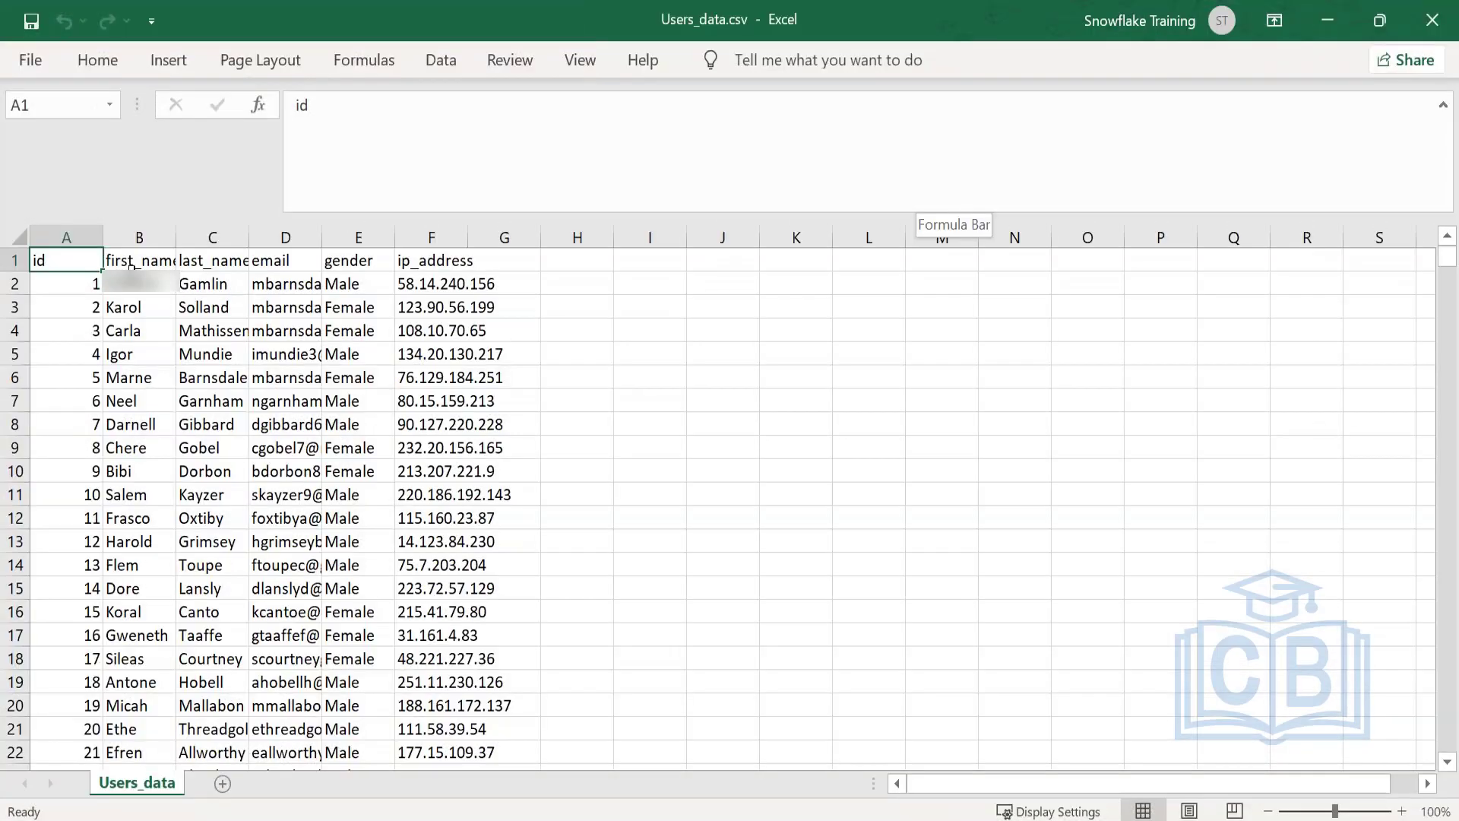
Copy the header and first ten user records (A1:F11) into a separate block starting at cell I5.
drag(99, 262, 466, 495)
key(ctrl+c)
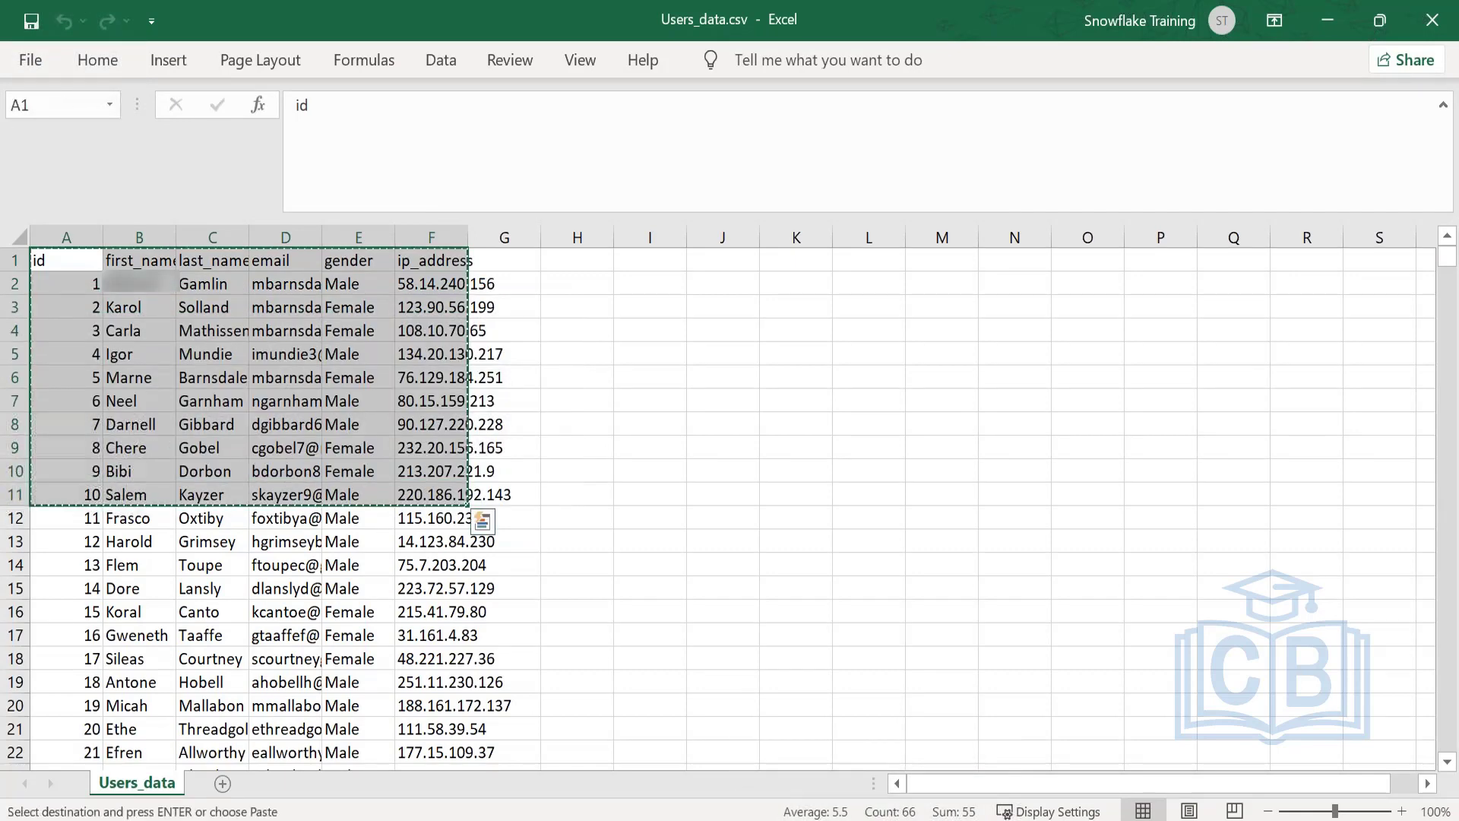
click(666, 361)
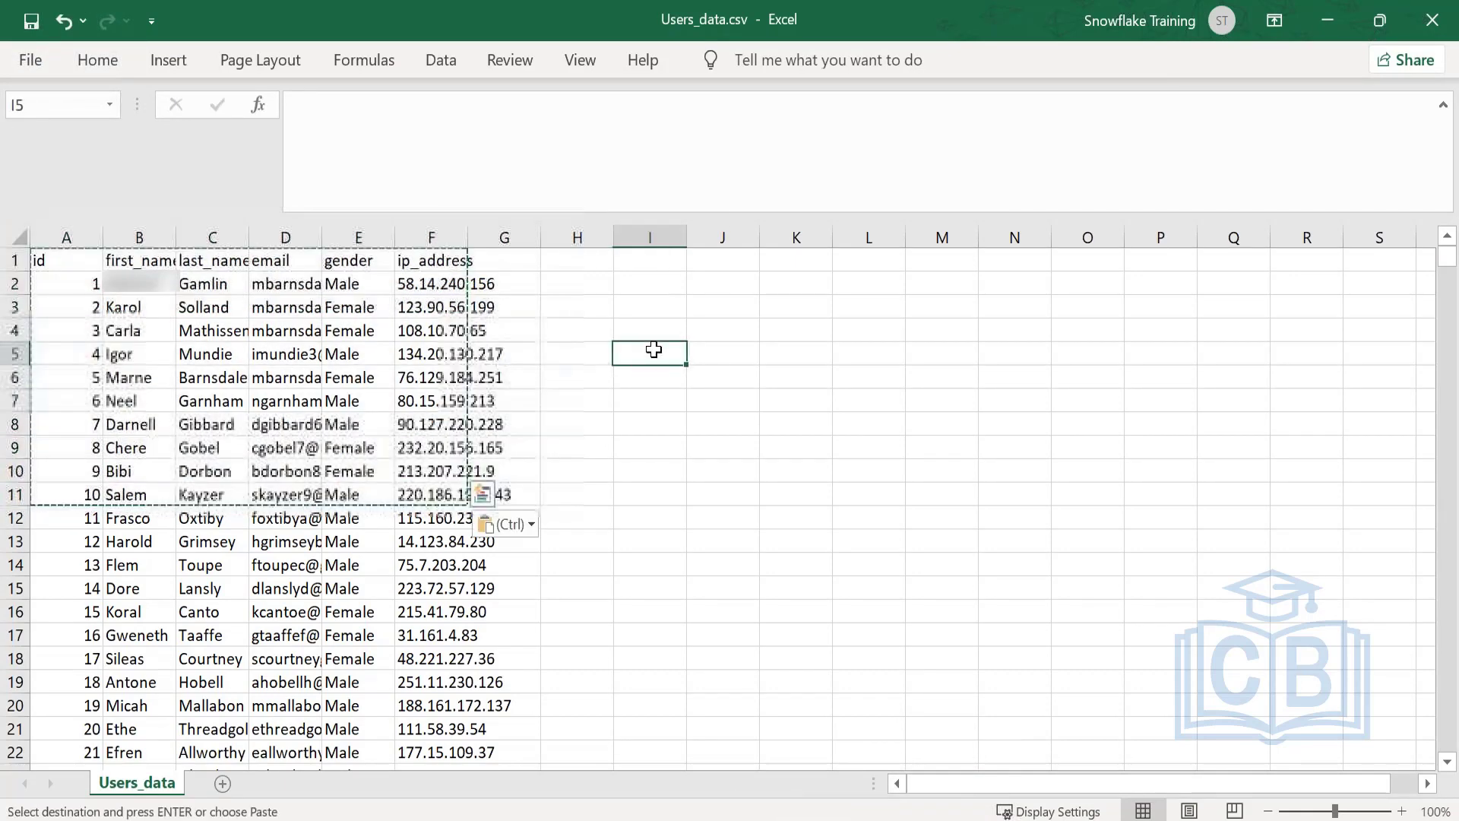
key(ctrl+v)
Copy the user records with ids 11 to 20 (A12:F21) into a second block starting at cell Q5.
drag(72, 517, 452, 718)
key(ctrl+c)
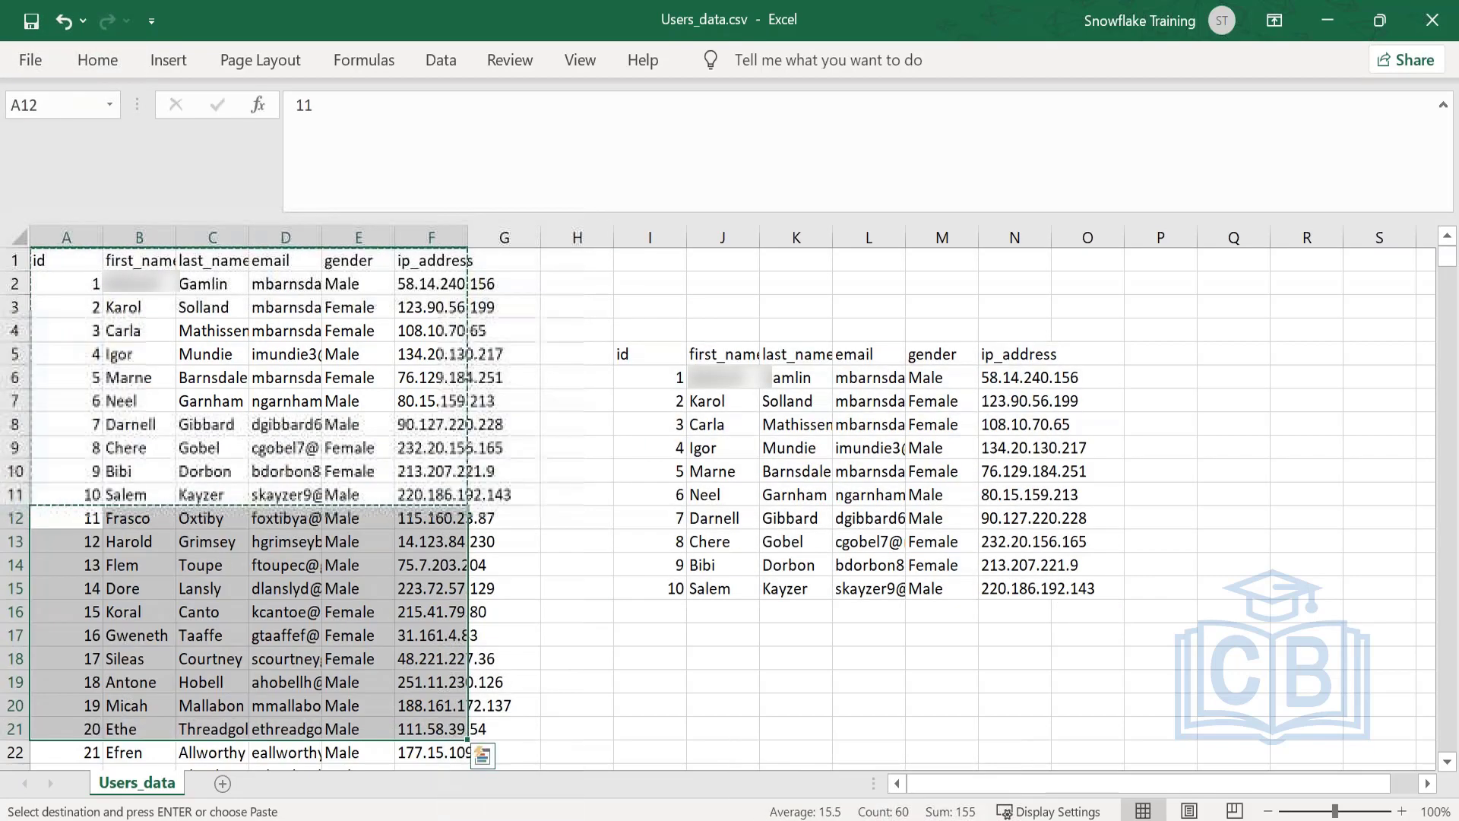
click(1216, 352)
key(ctrl+v)
key(ctrl)
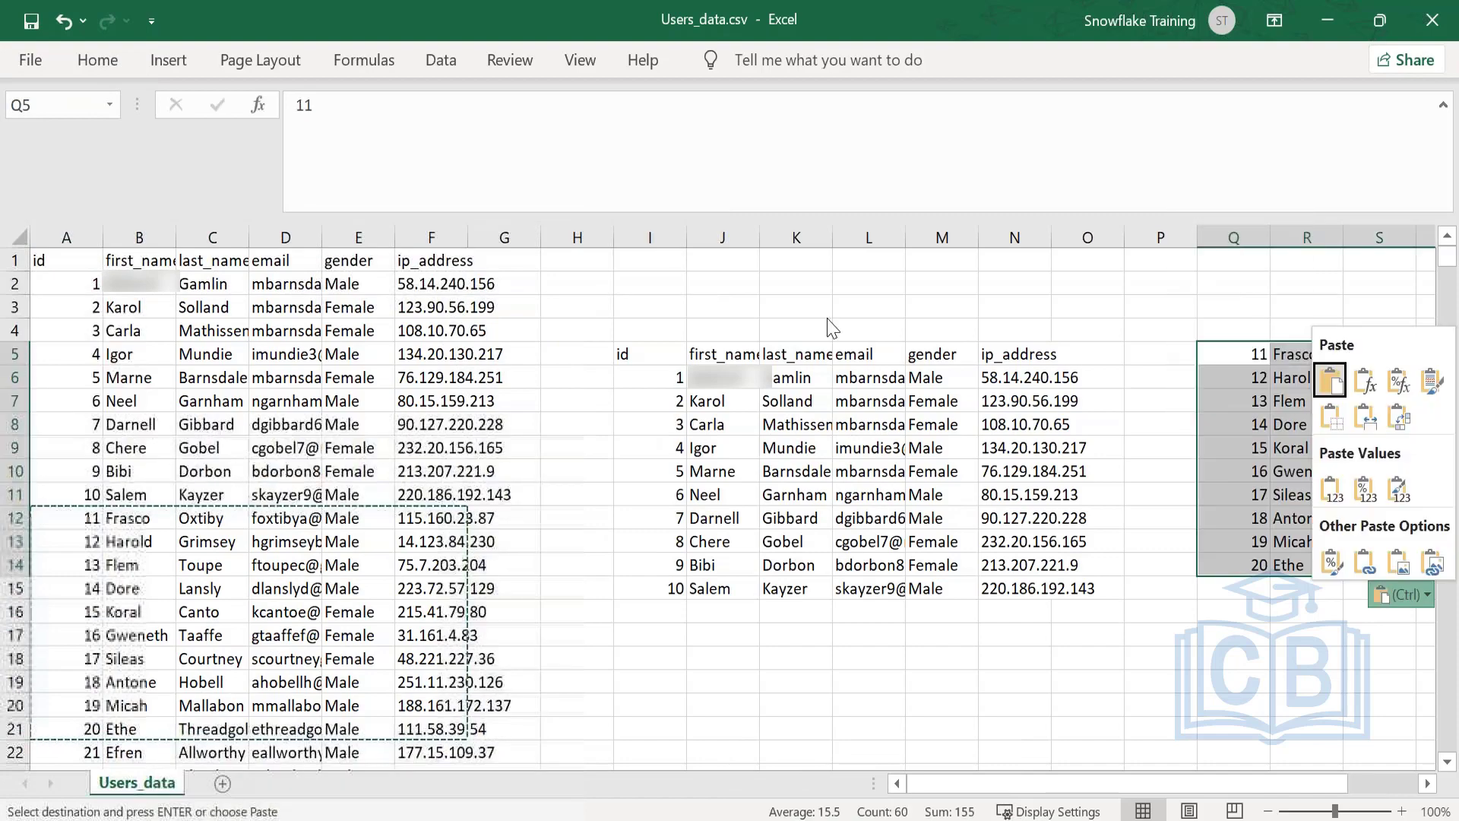
key(Escape)
Merge and center cells I4:N4 above the first copied block.
drag(661, 328, 1036, 324)
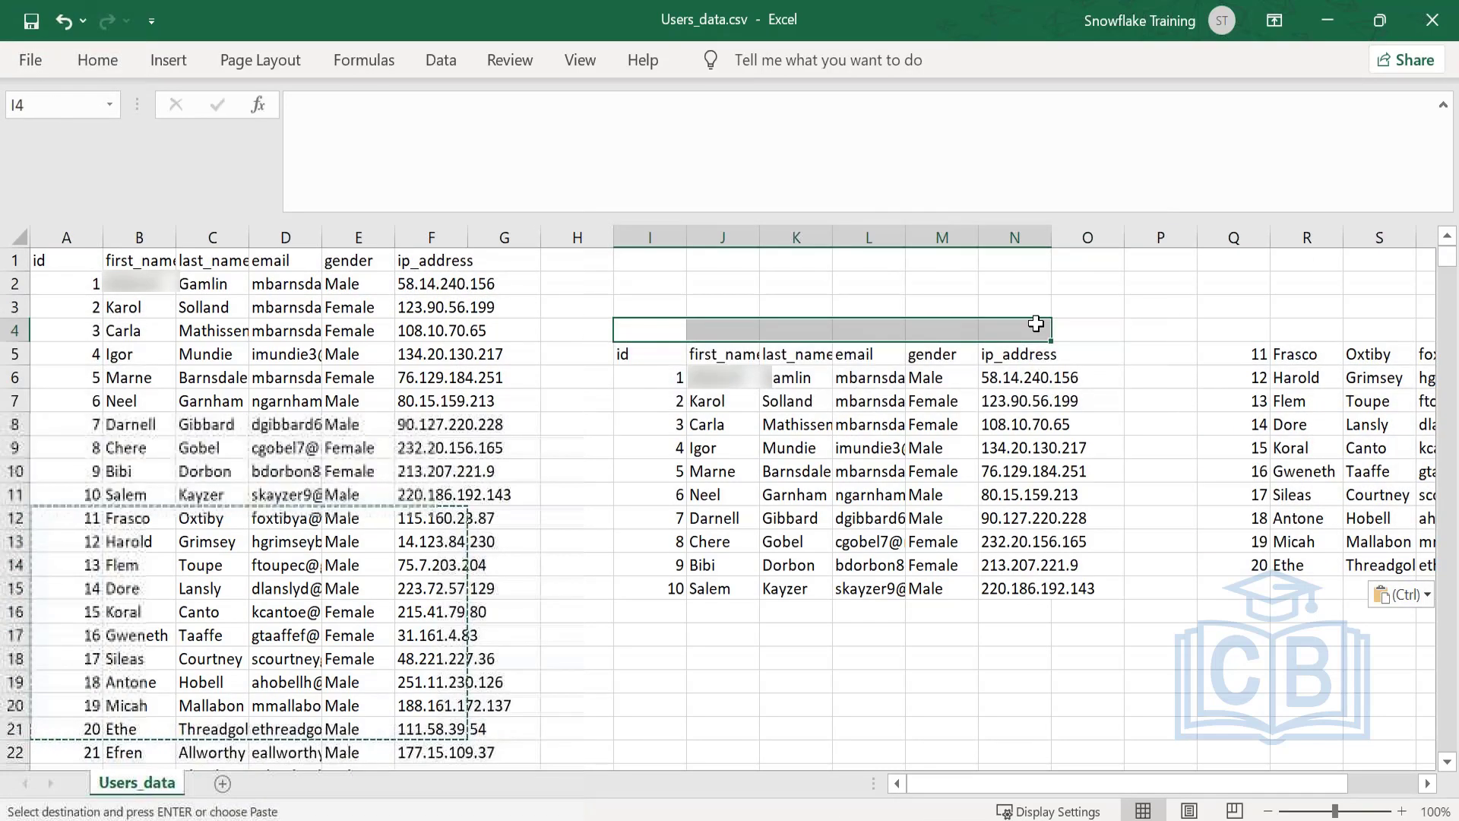
click(98, 60)
click(570, 146)
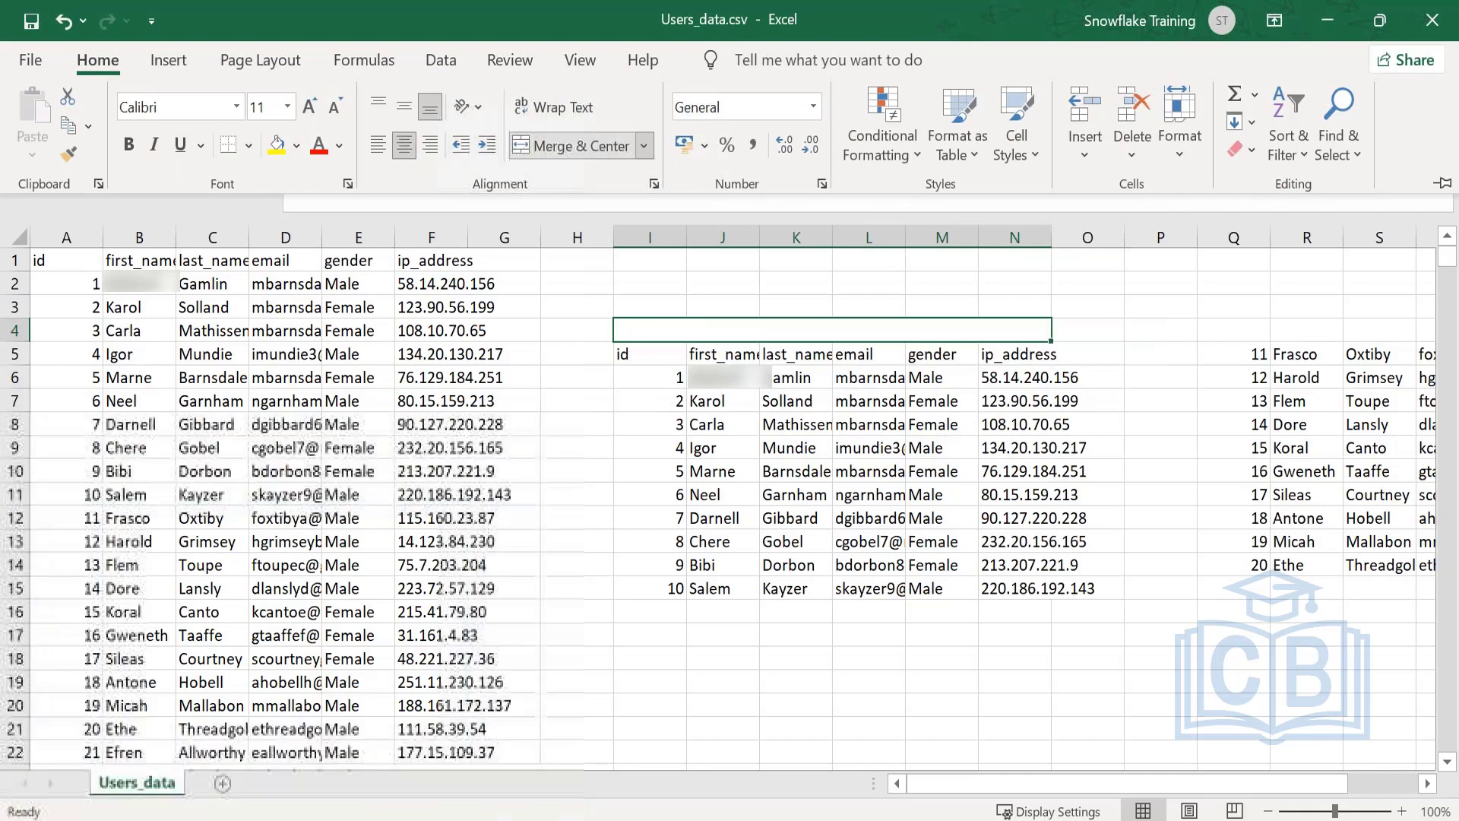
click(677, 332)
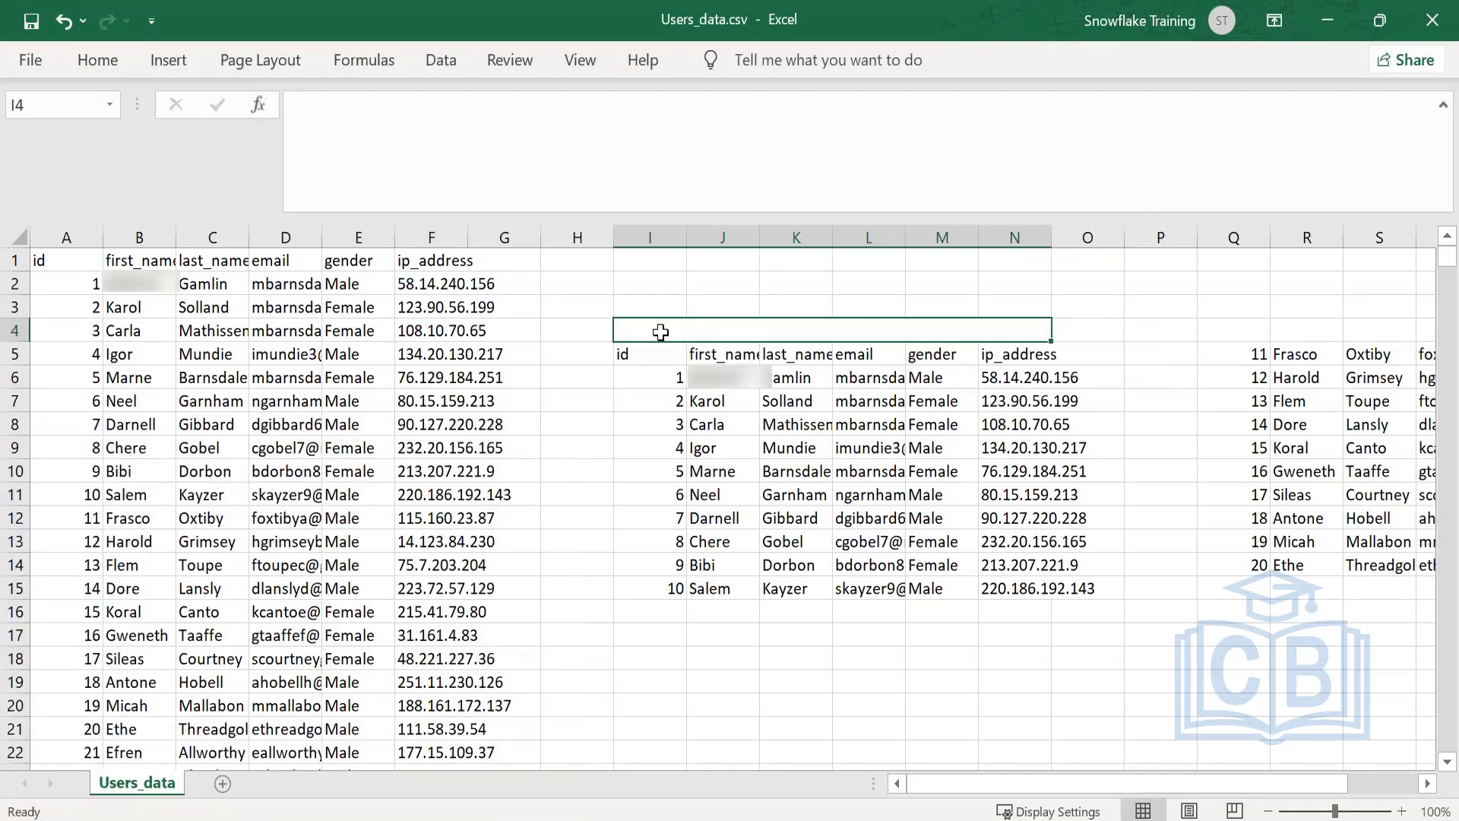
text(dist)
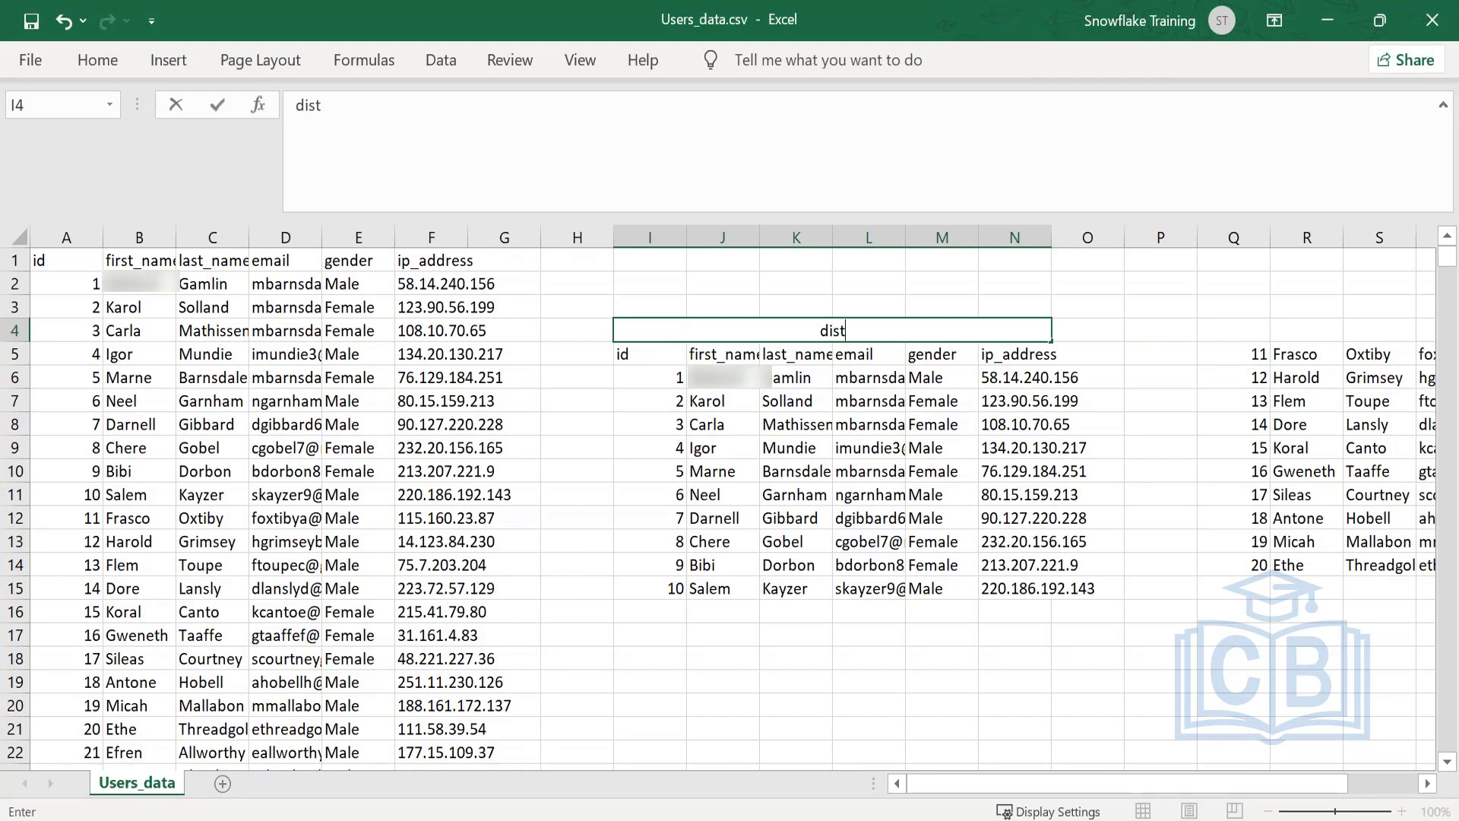
key(Escape)
text(range.)
key(Escape)
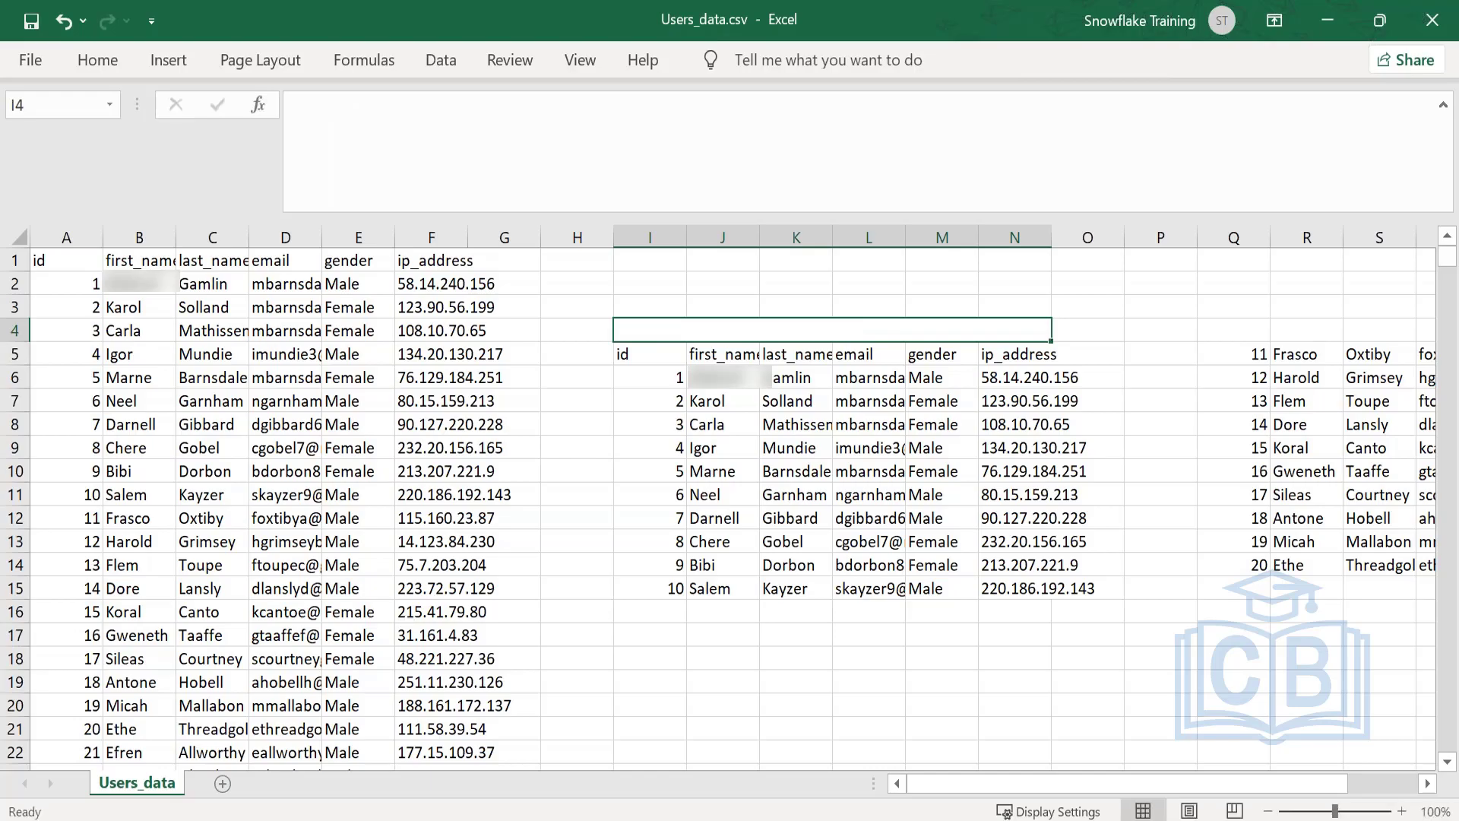
Switch to the Clusterting.pptx presentation in PowerPoint and review slides 2 to 5 on micro-partitions, overlap depth and reclustering.
key(alt+Tab)
click(123, 372)
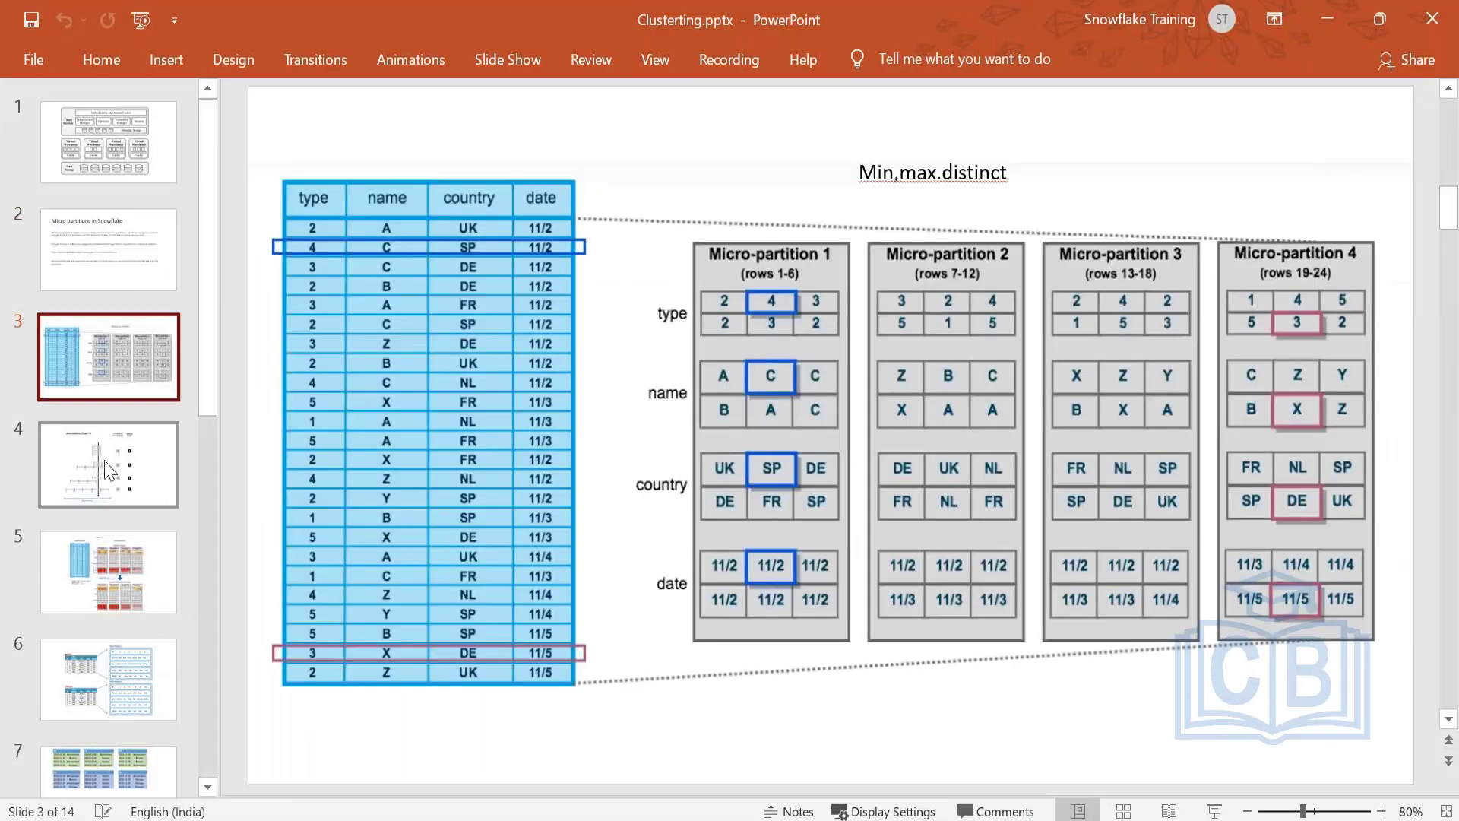
click(108, 496)
click(75, 270)
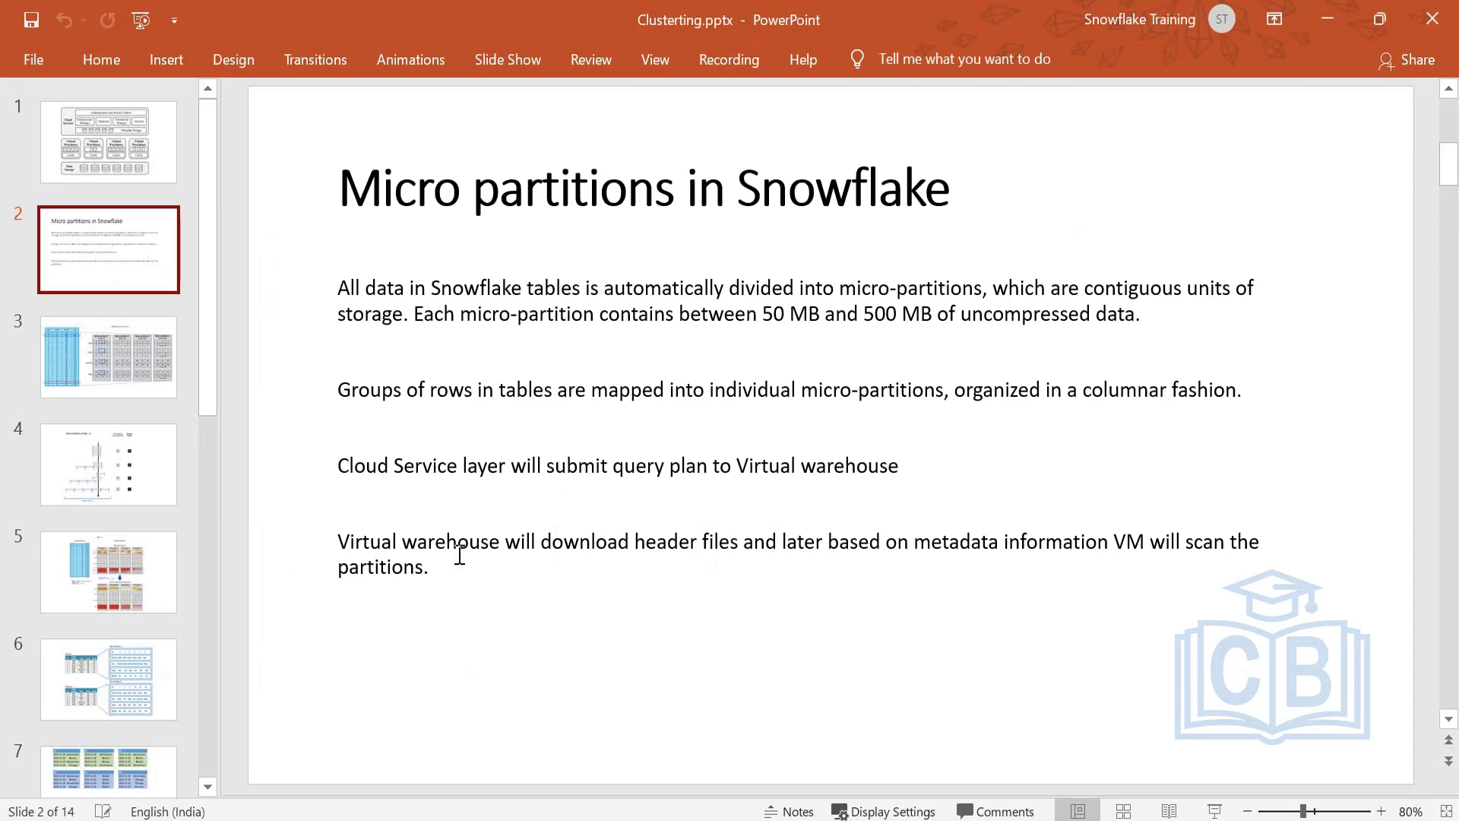
click(129, 498)
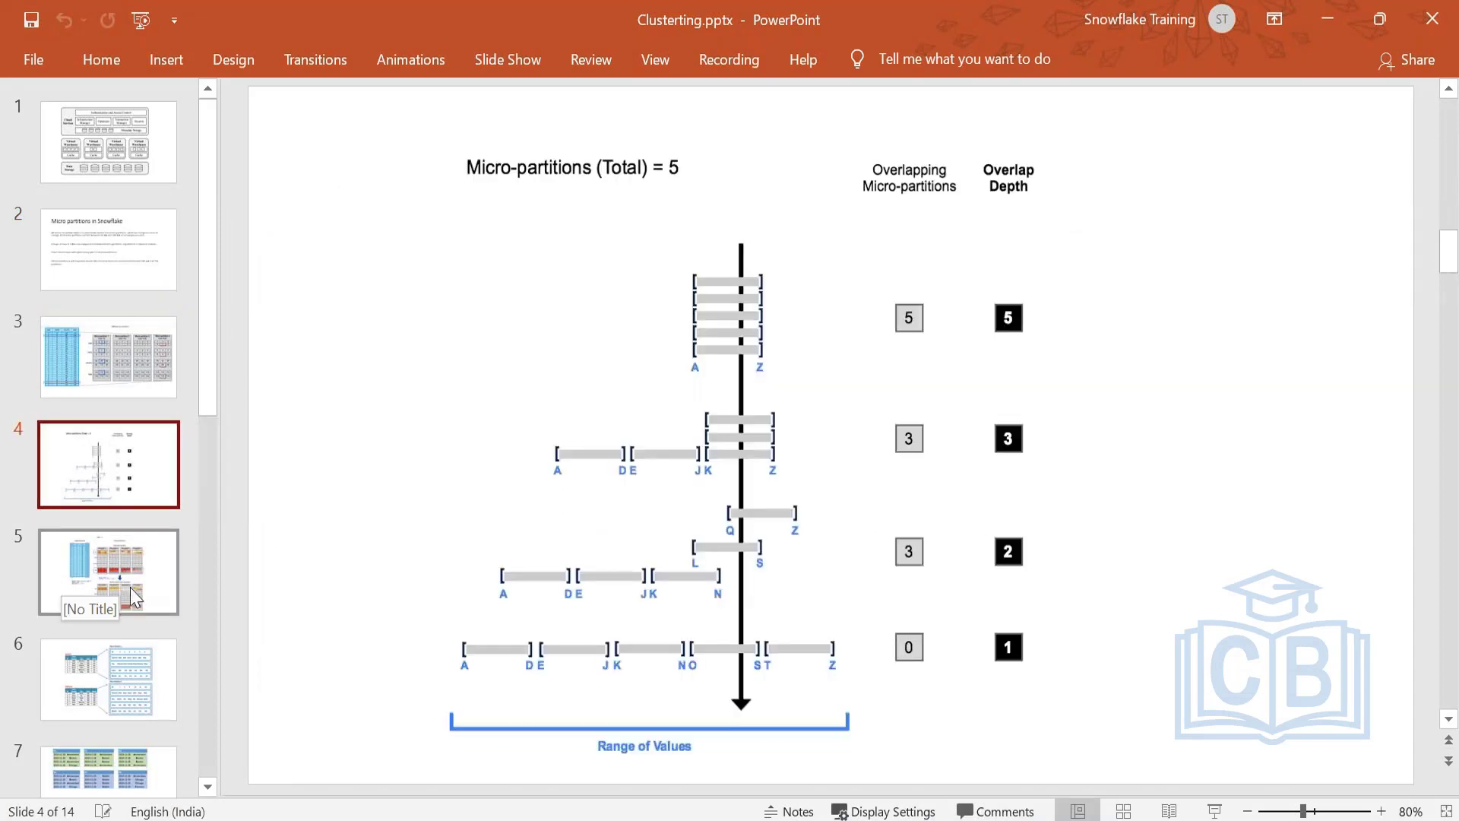
click(139, 608)
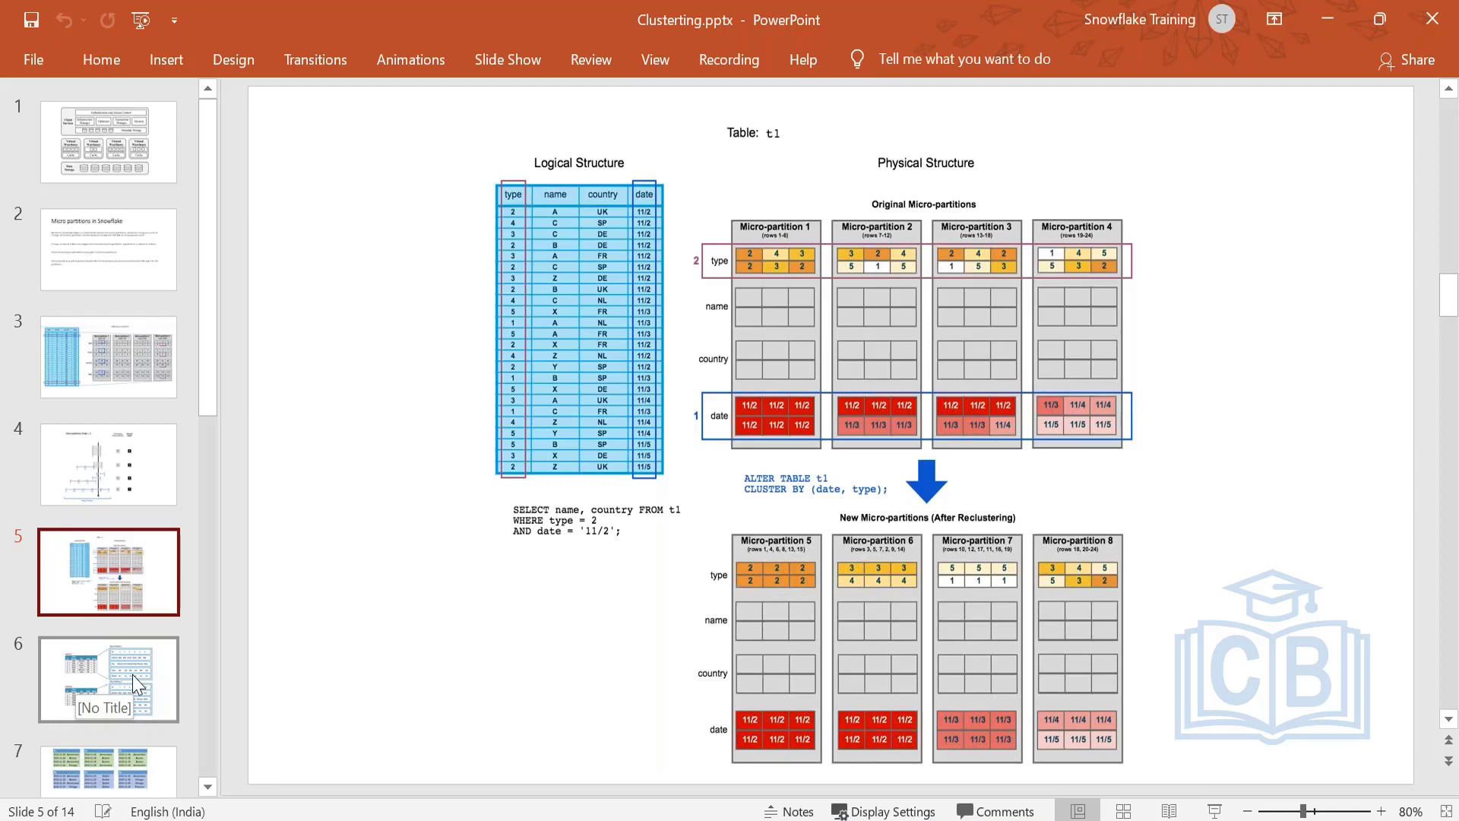
Review slide 6 on monthly sales micro-partitions and slide 9 on the metadata kept for every micro-partition.
click(111, 682)
scroll(111, 682, down, 1)
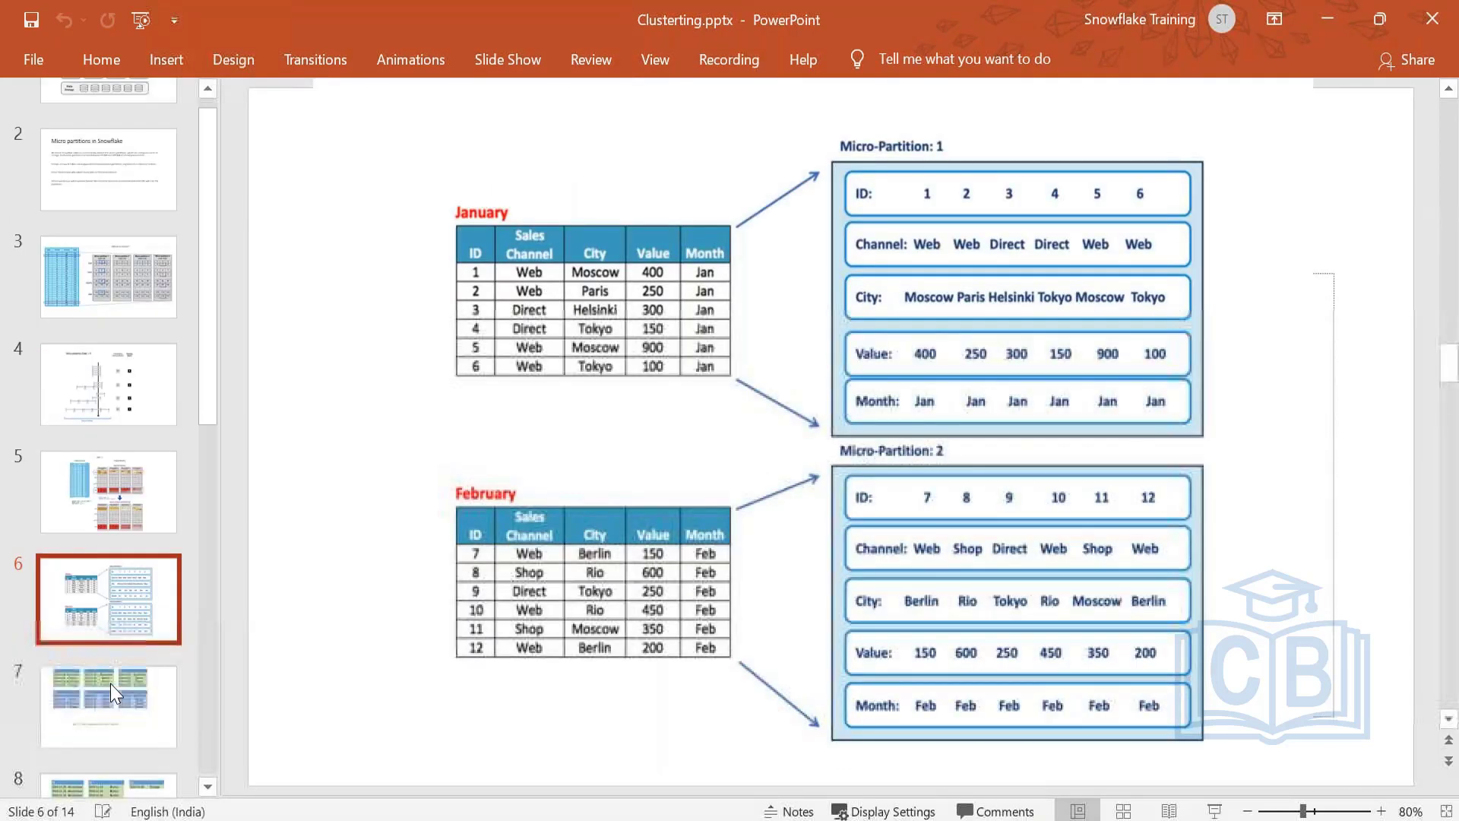
scroll(111, 683, down, 2)
click(88, 705)
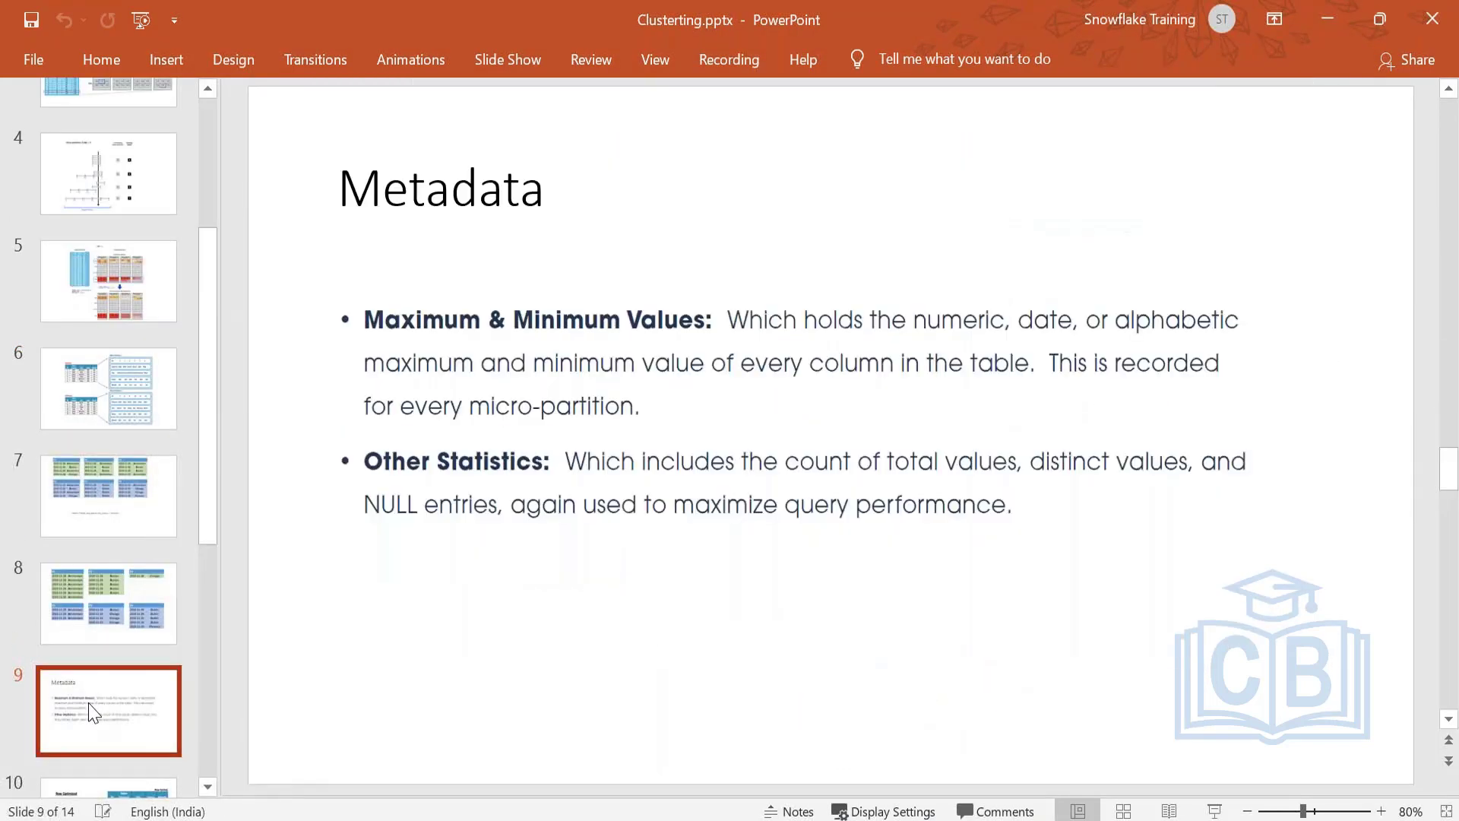
scroll(92, 714, down, 2)
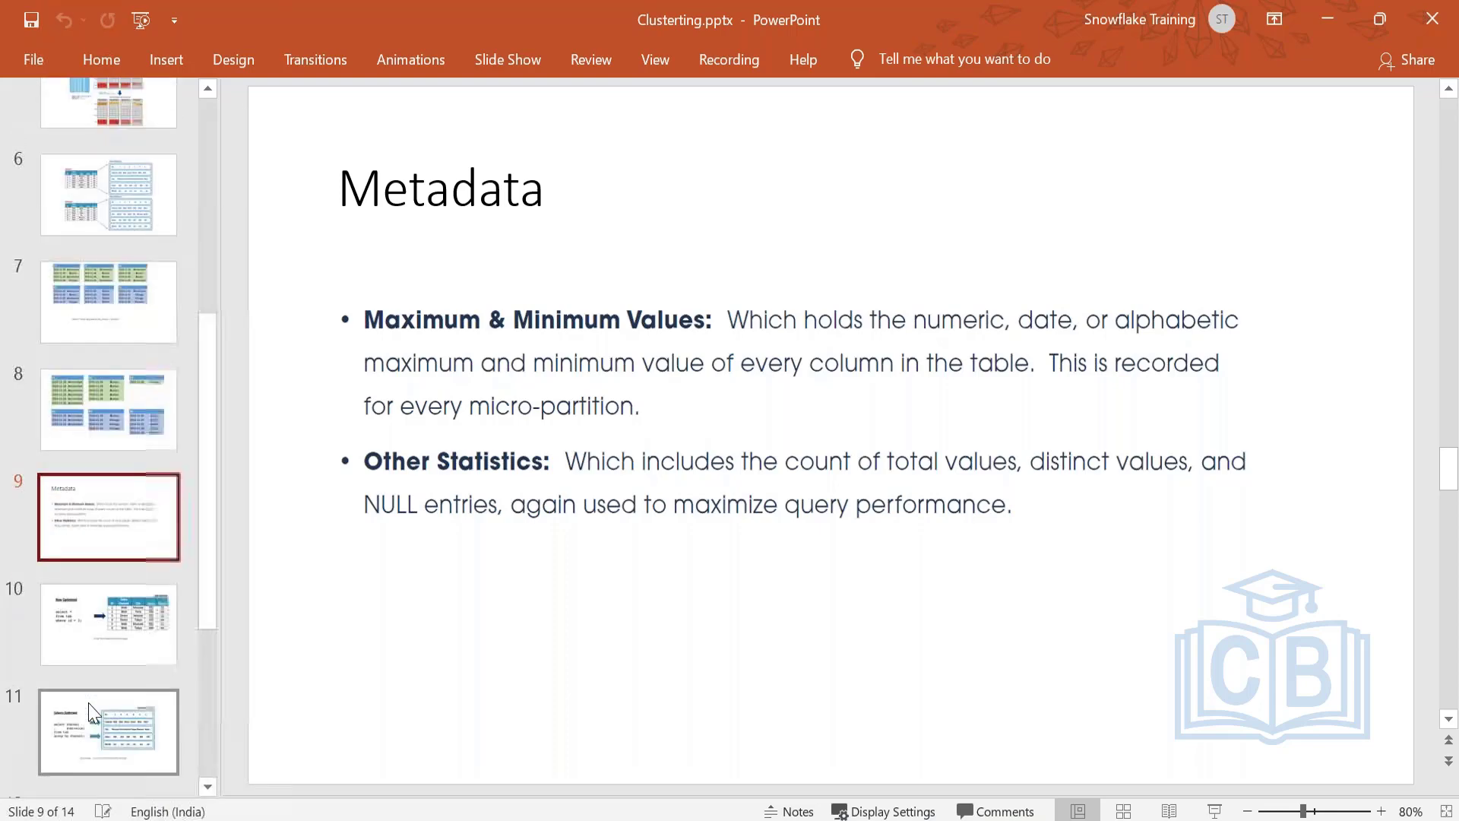
click(719, 328)
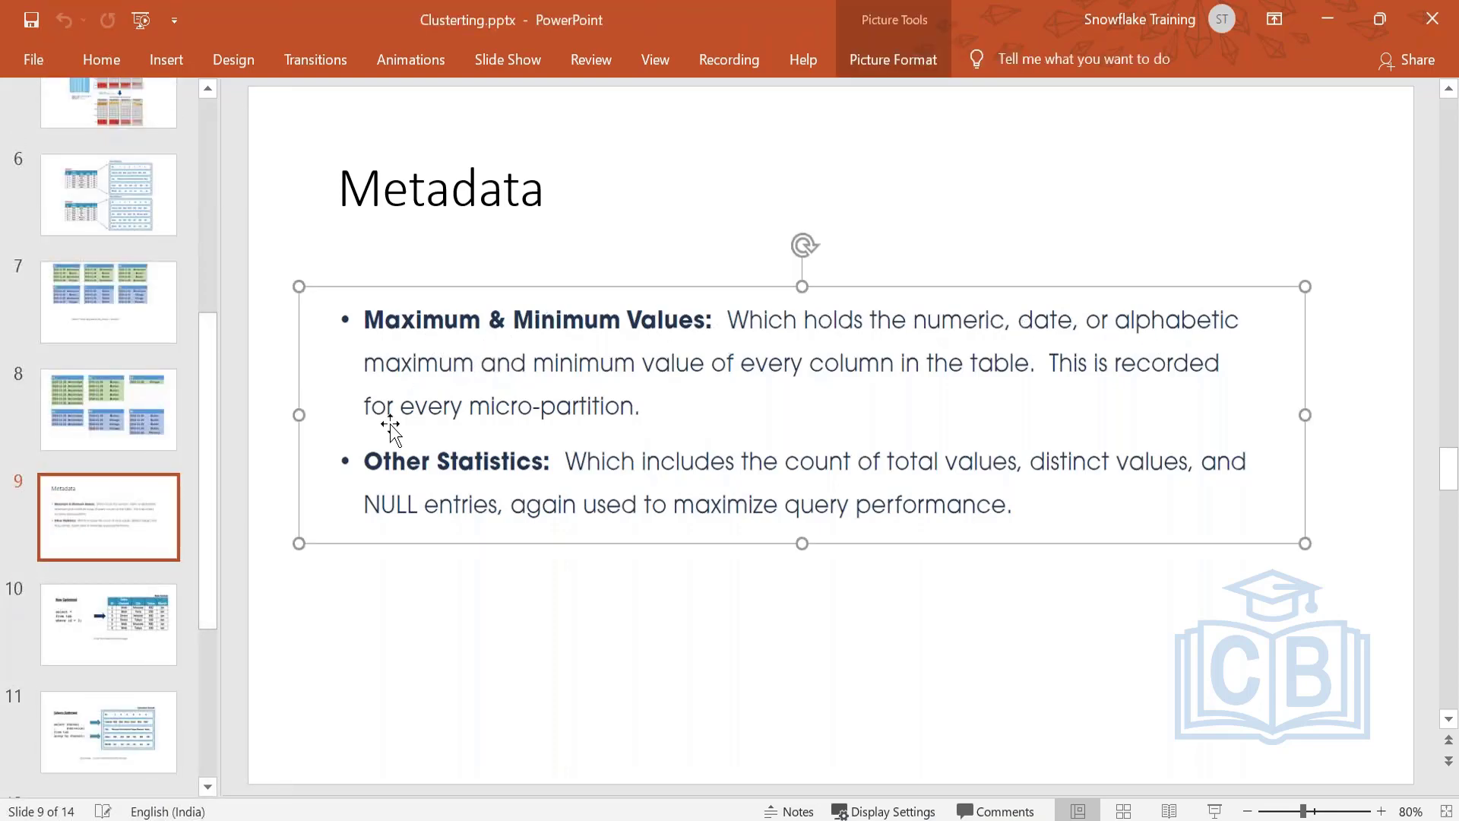
View slide 14 on the metadata held in cloud services, and minimize PowerPoint to return to the Users_data.csv workbook in Excel.
scroll(112, 651, down, 3)
click(94, 716)
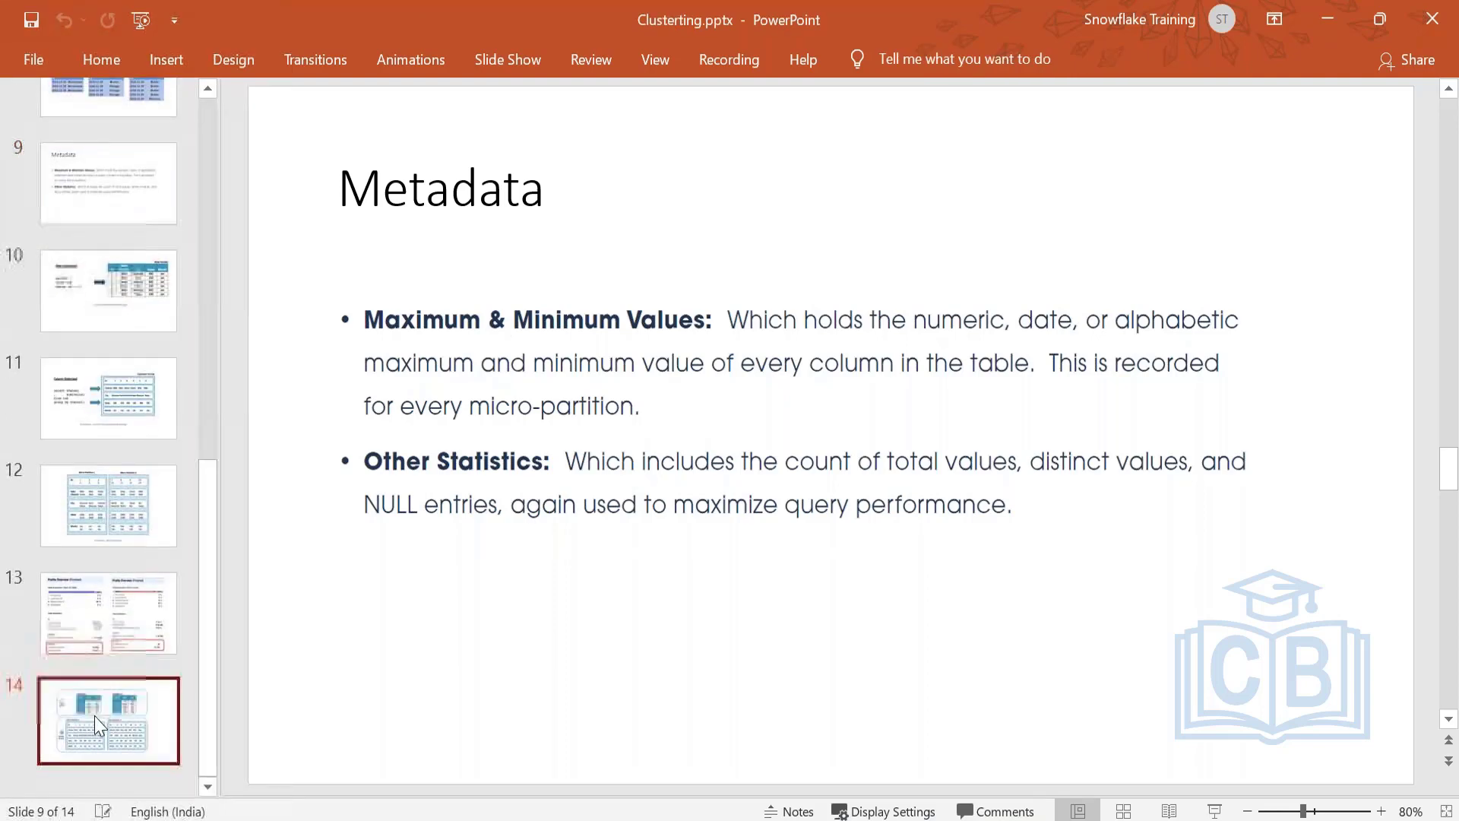
scroll(94, 716, up, 10)
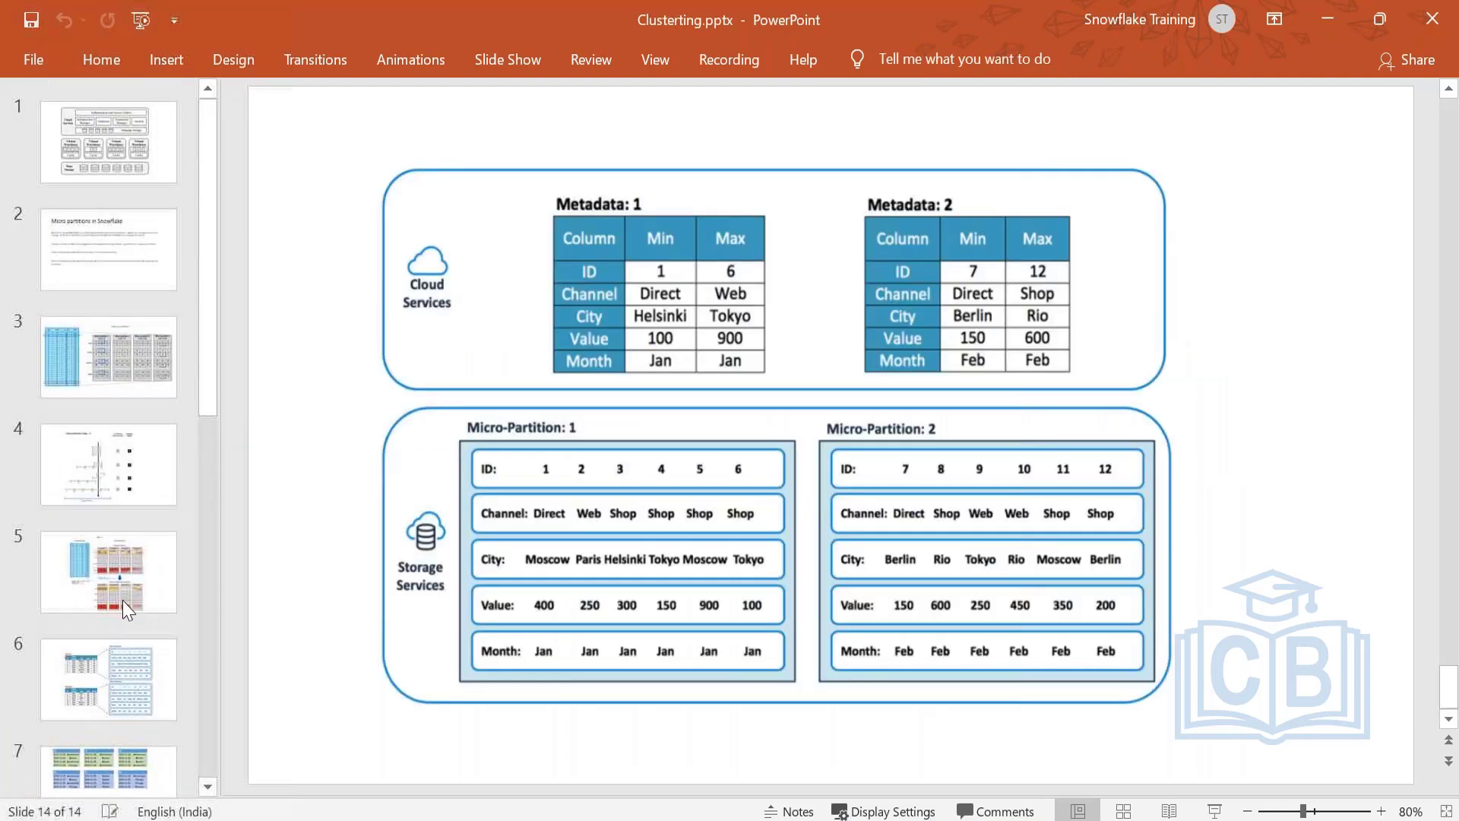
double_click(313, 18)
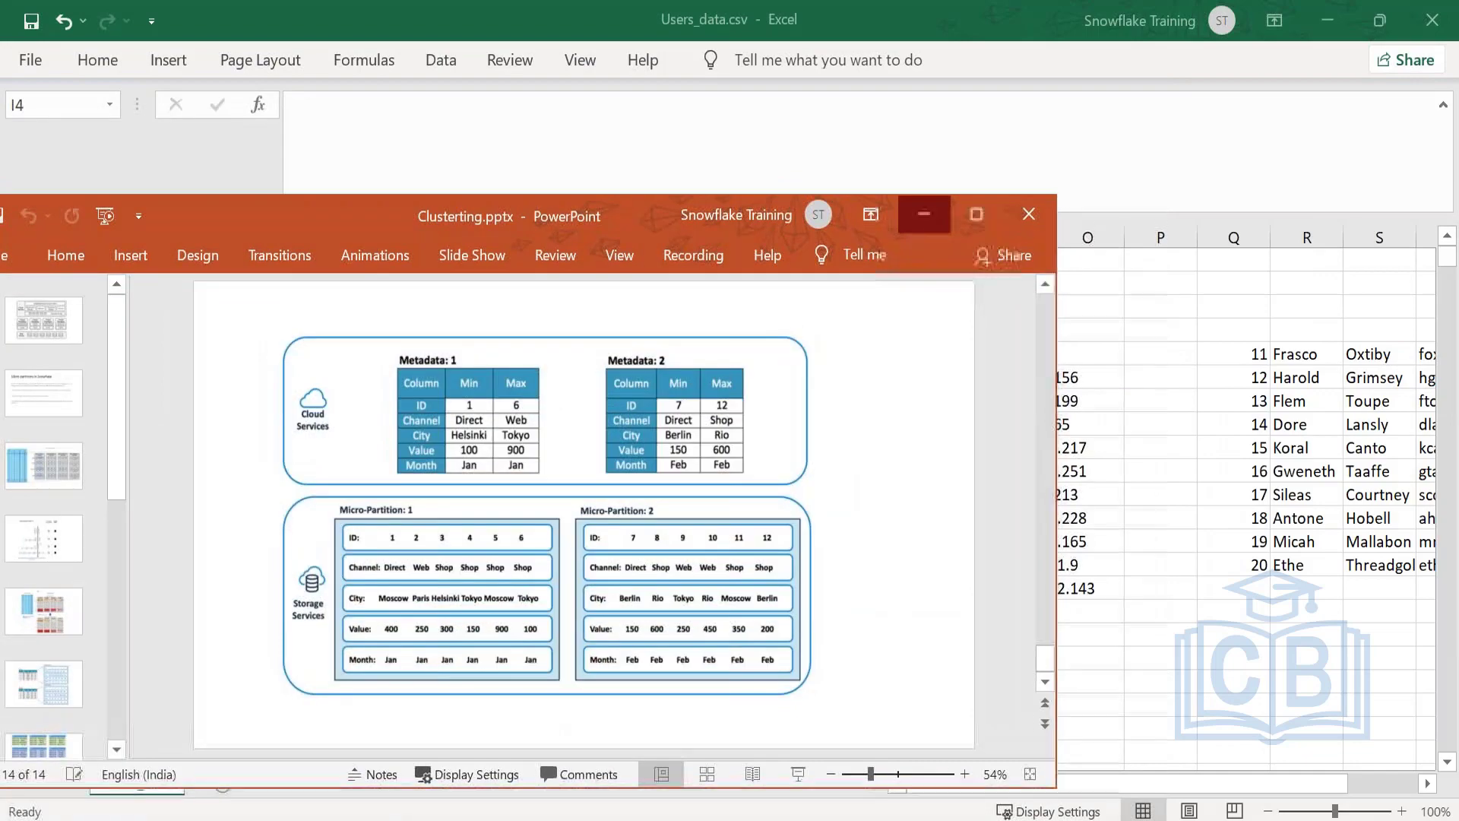
click(924, 214)
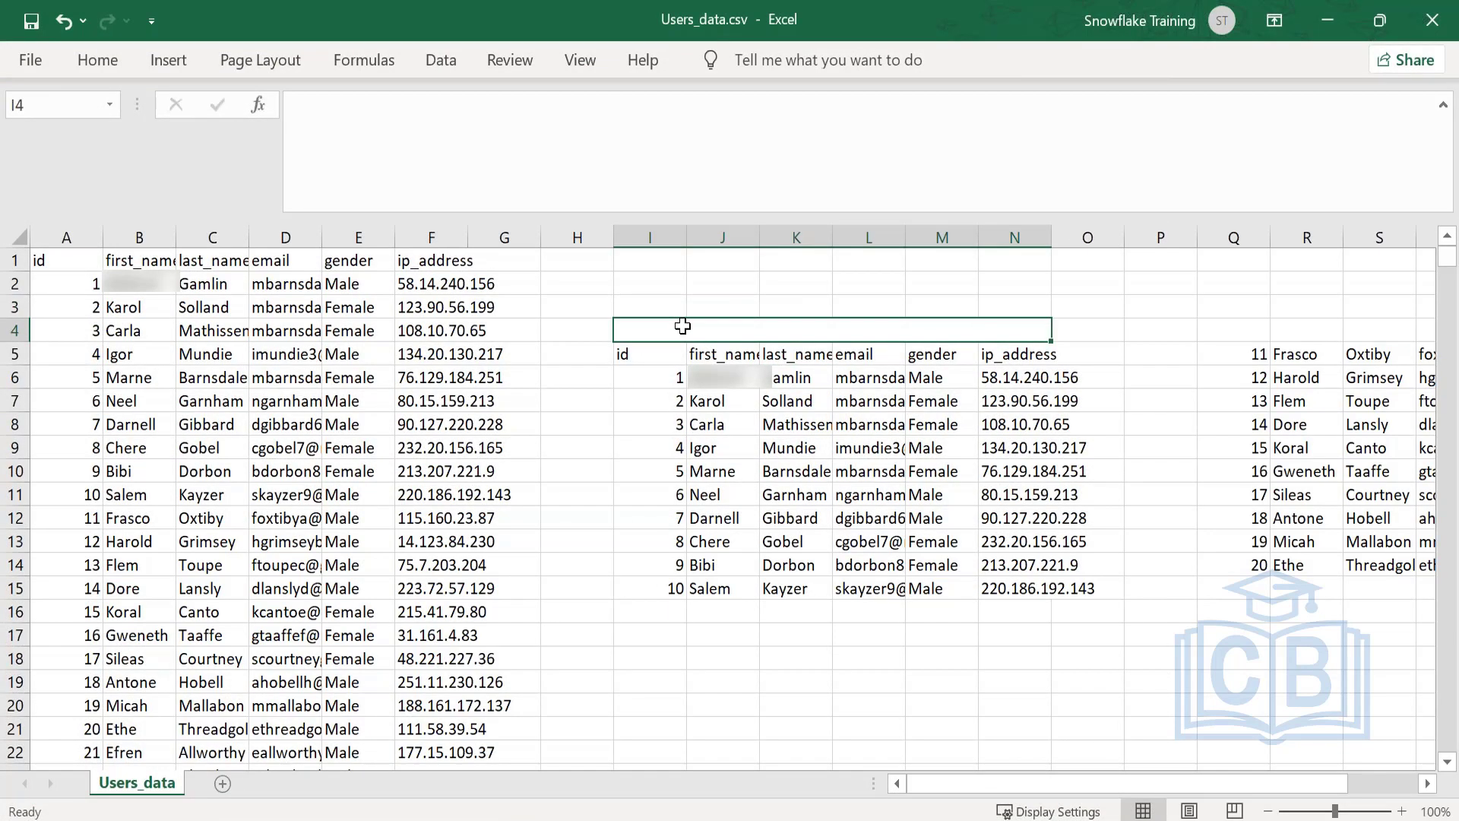
Enter "min 1, max 10" in the merged cell above the first block to describe its id range.
text(min)
key(Return)
key(Up)
drag(661, 355, 653, 579)
click(831, 327)
click(641, 357)
click(652, 381)
click(873, 332)
text(min )
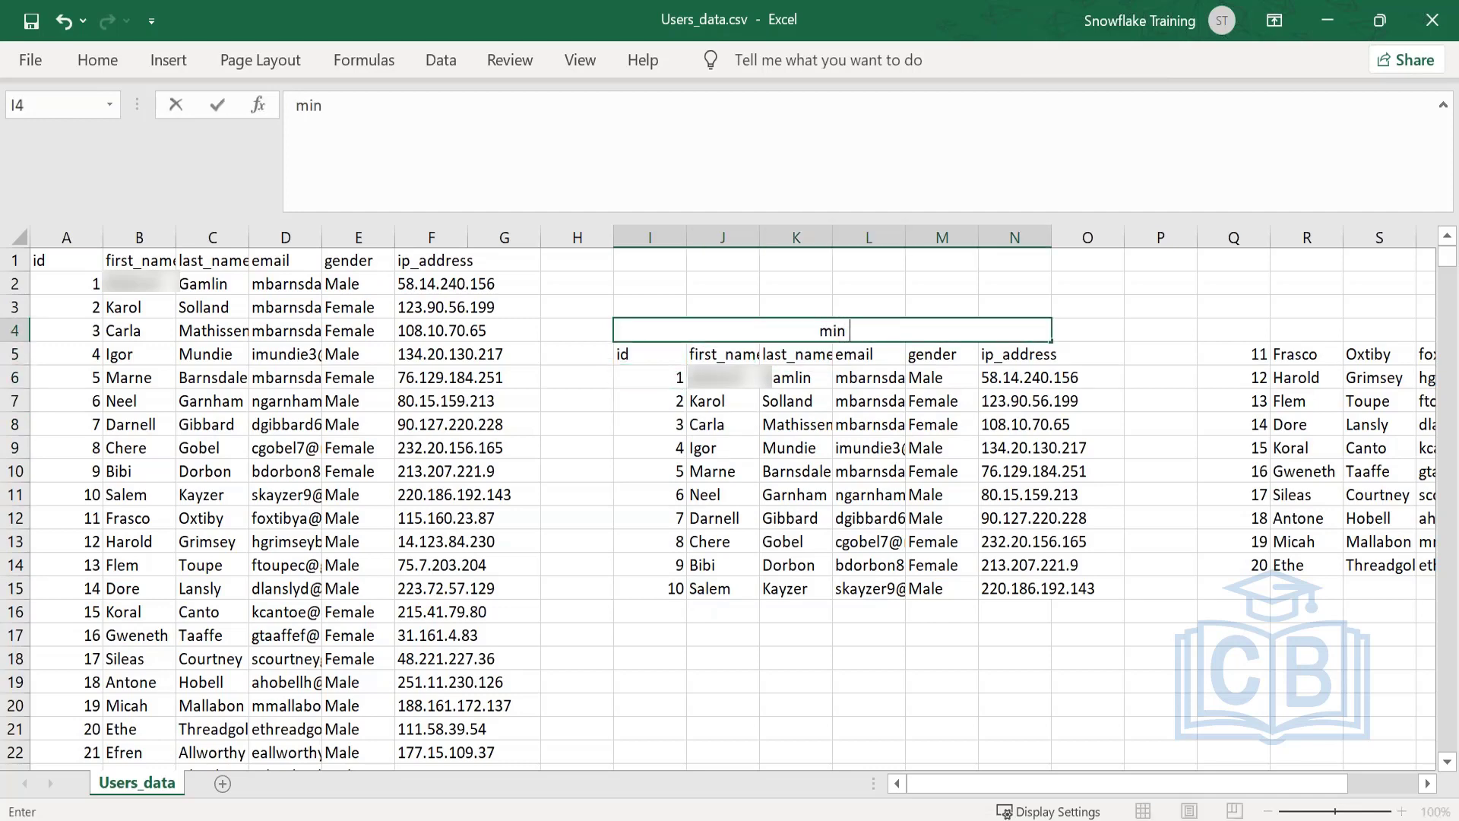
text(1, max)
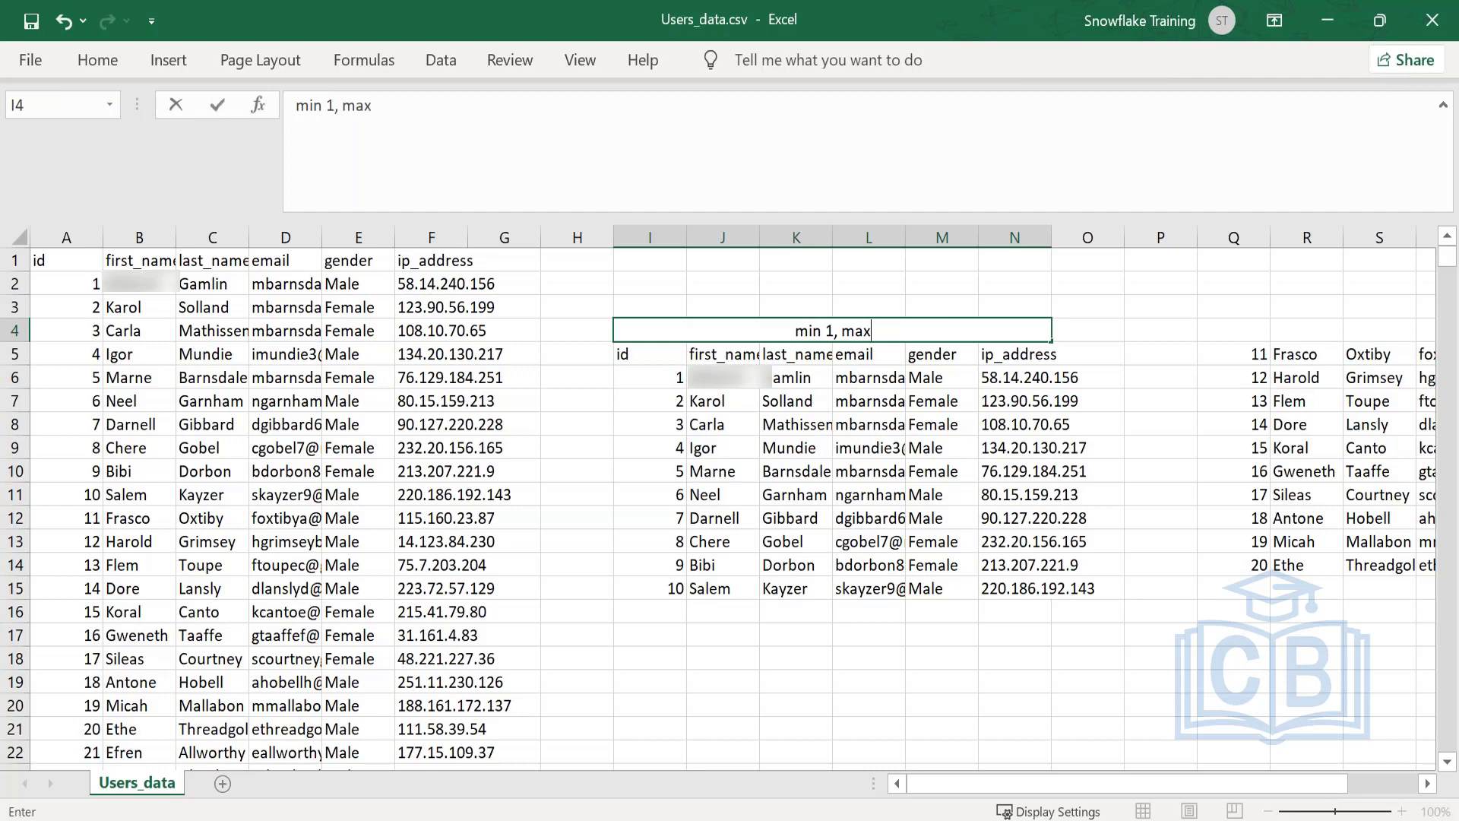
text( 10)
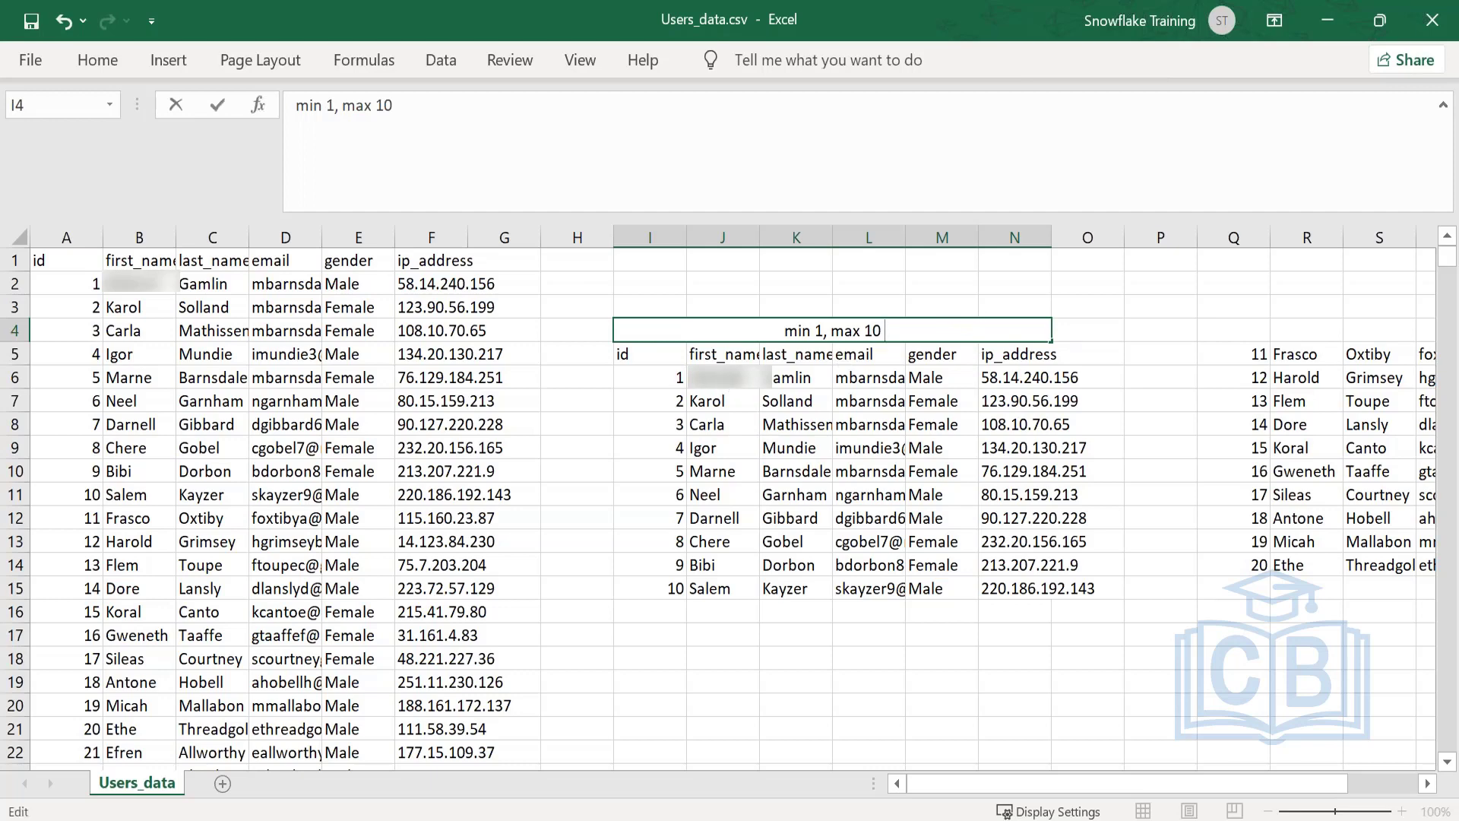
Append a second "10" to the merged cell's text so that it reads "min 1, max 10 10".
drag(667, 381, 667, 583)
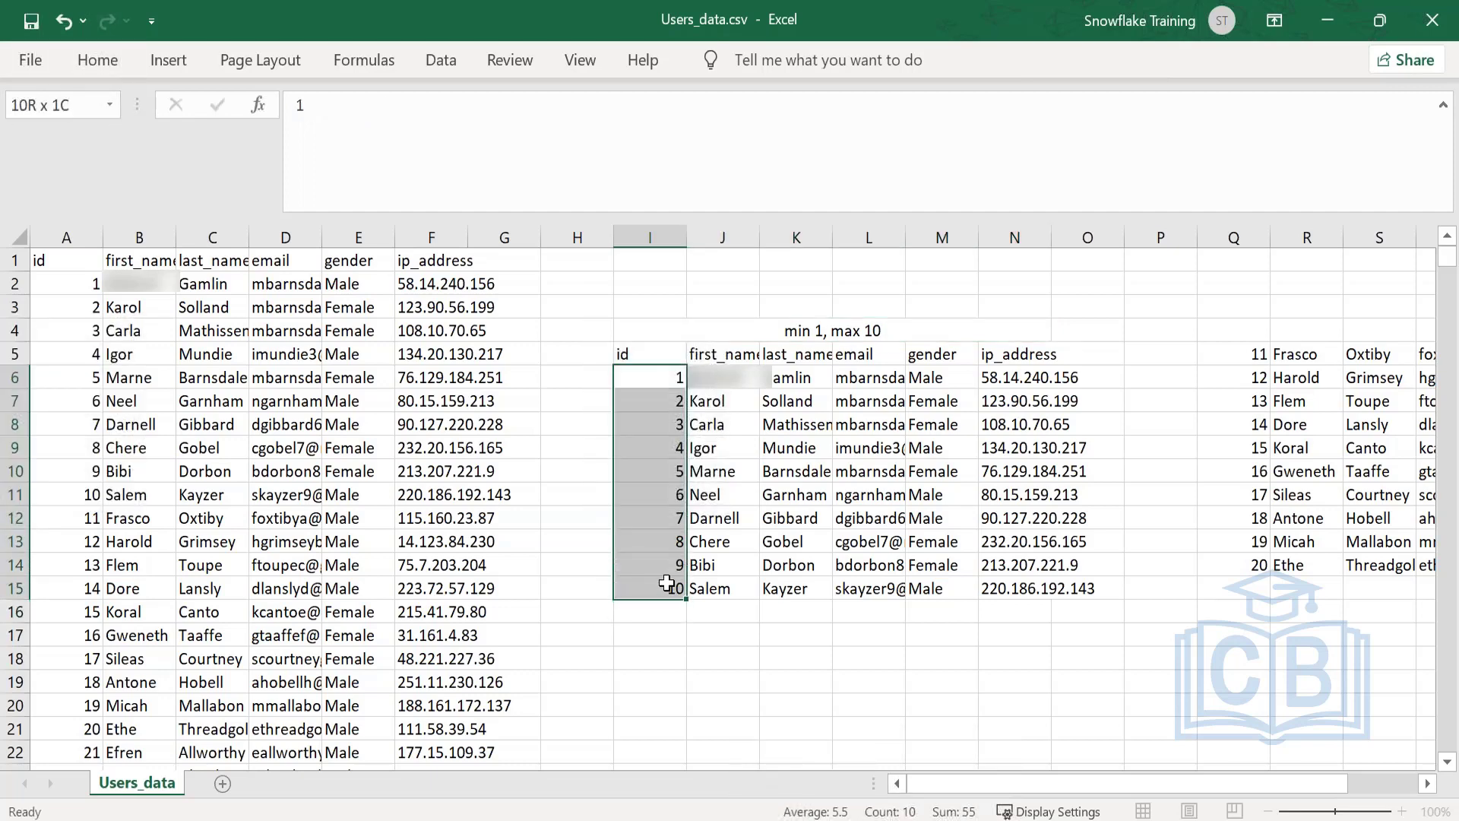
click(842, 331)
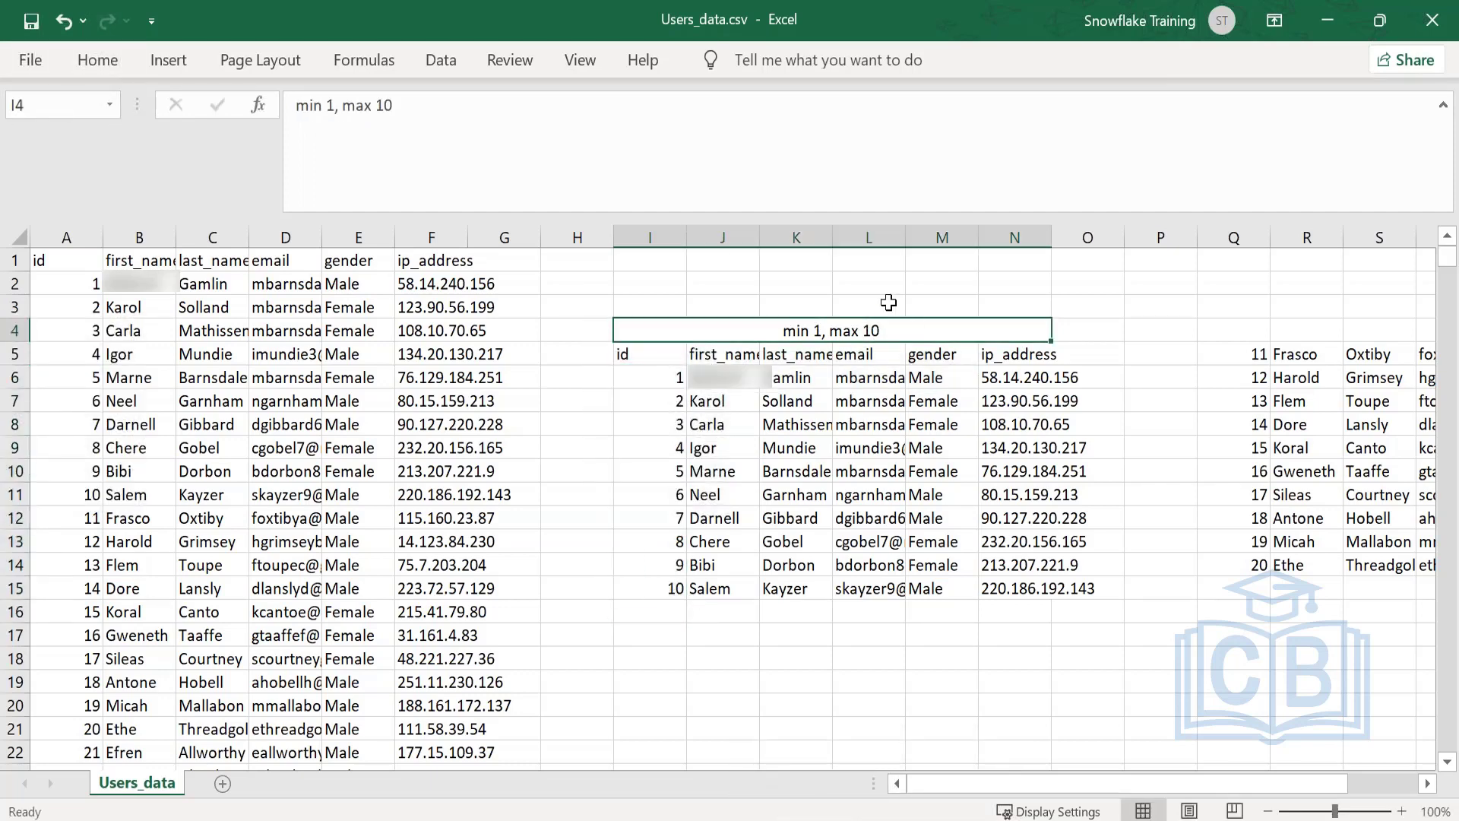
click(513, 118)
text(10)
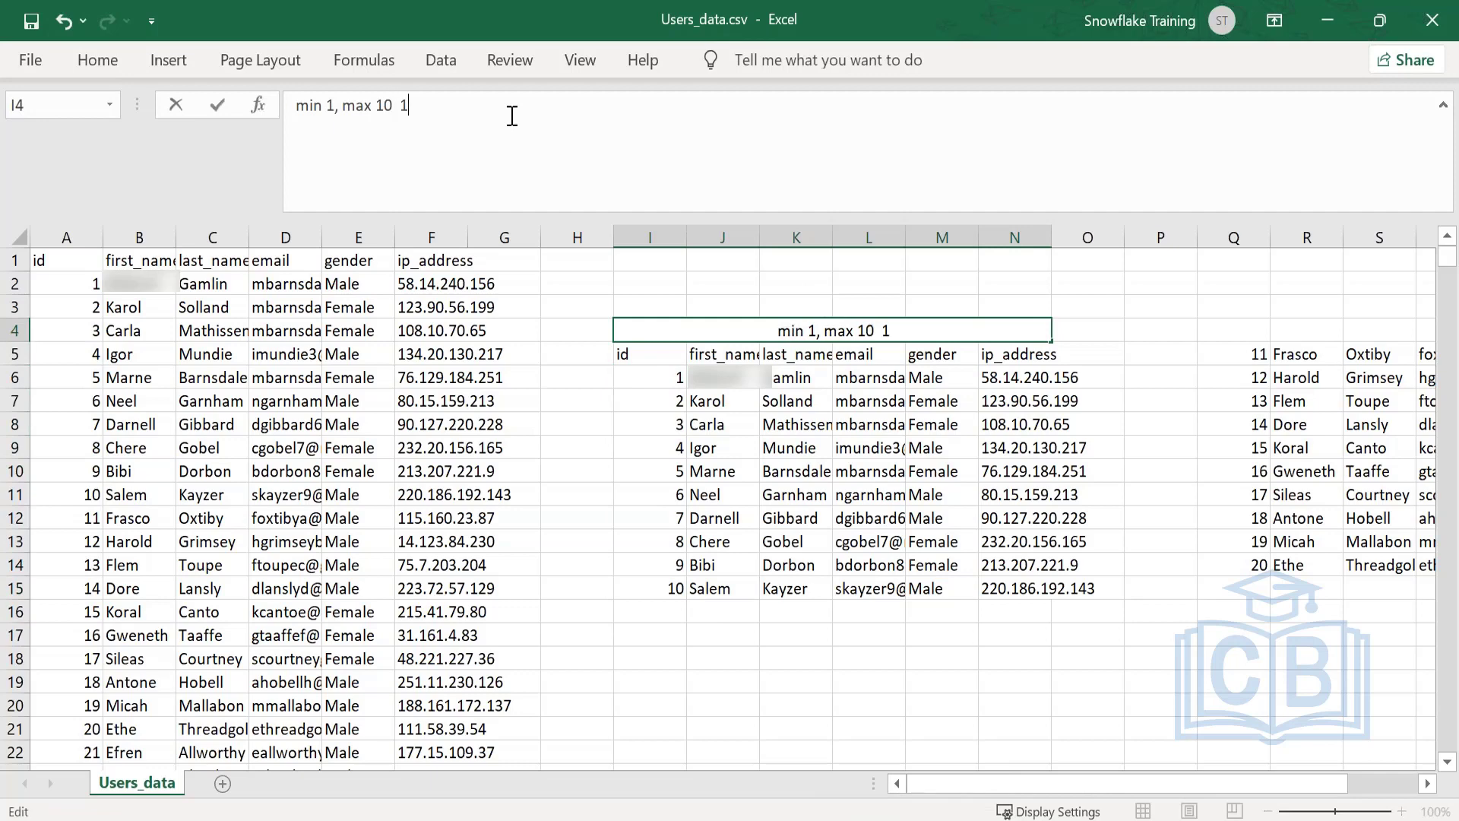
click(566, 377)
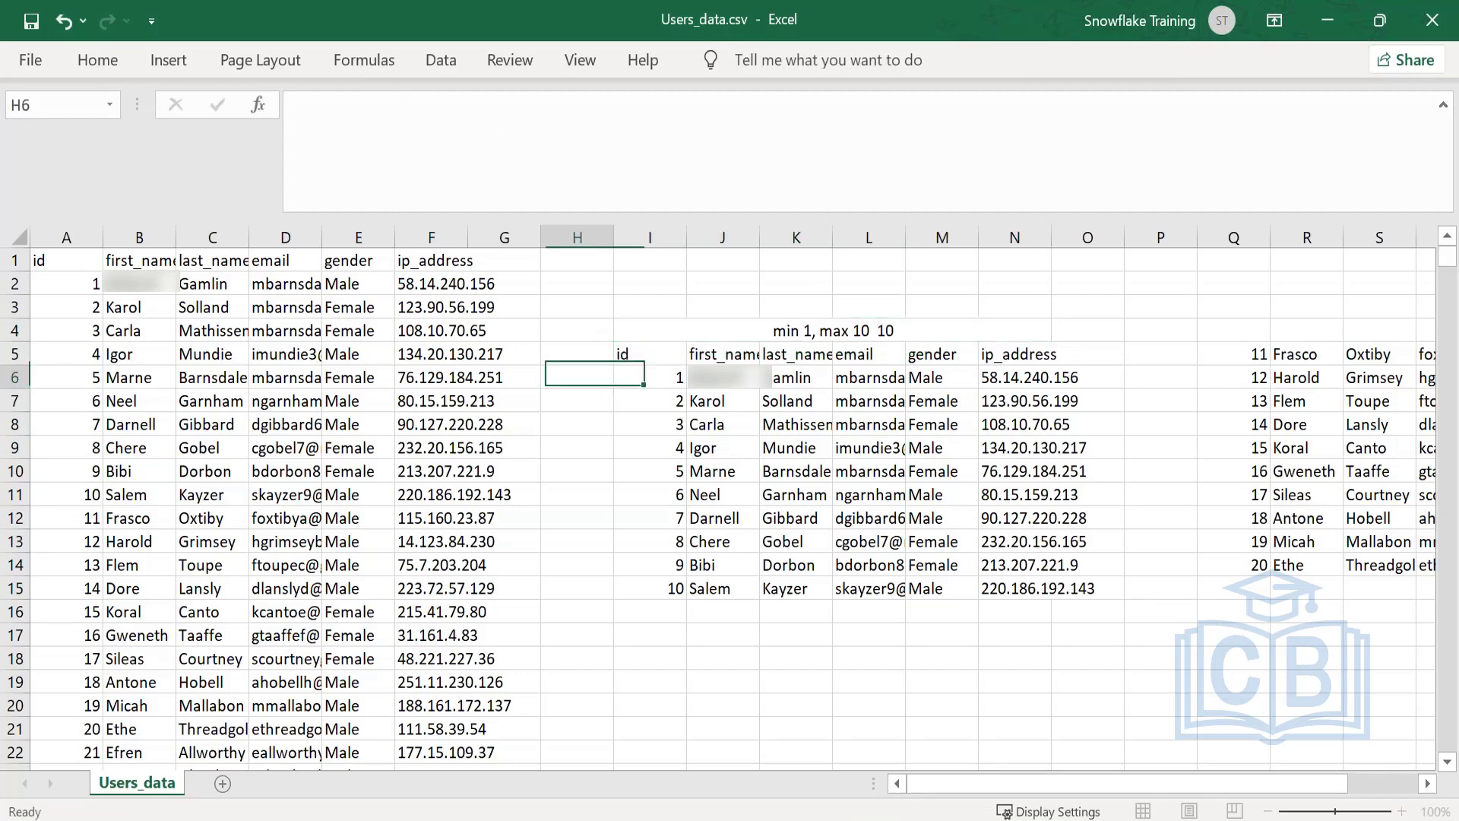
Fill the merged metadata cell above the first block with yellow.
click(773, 327)
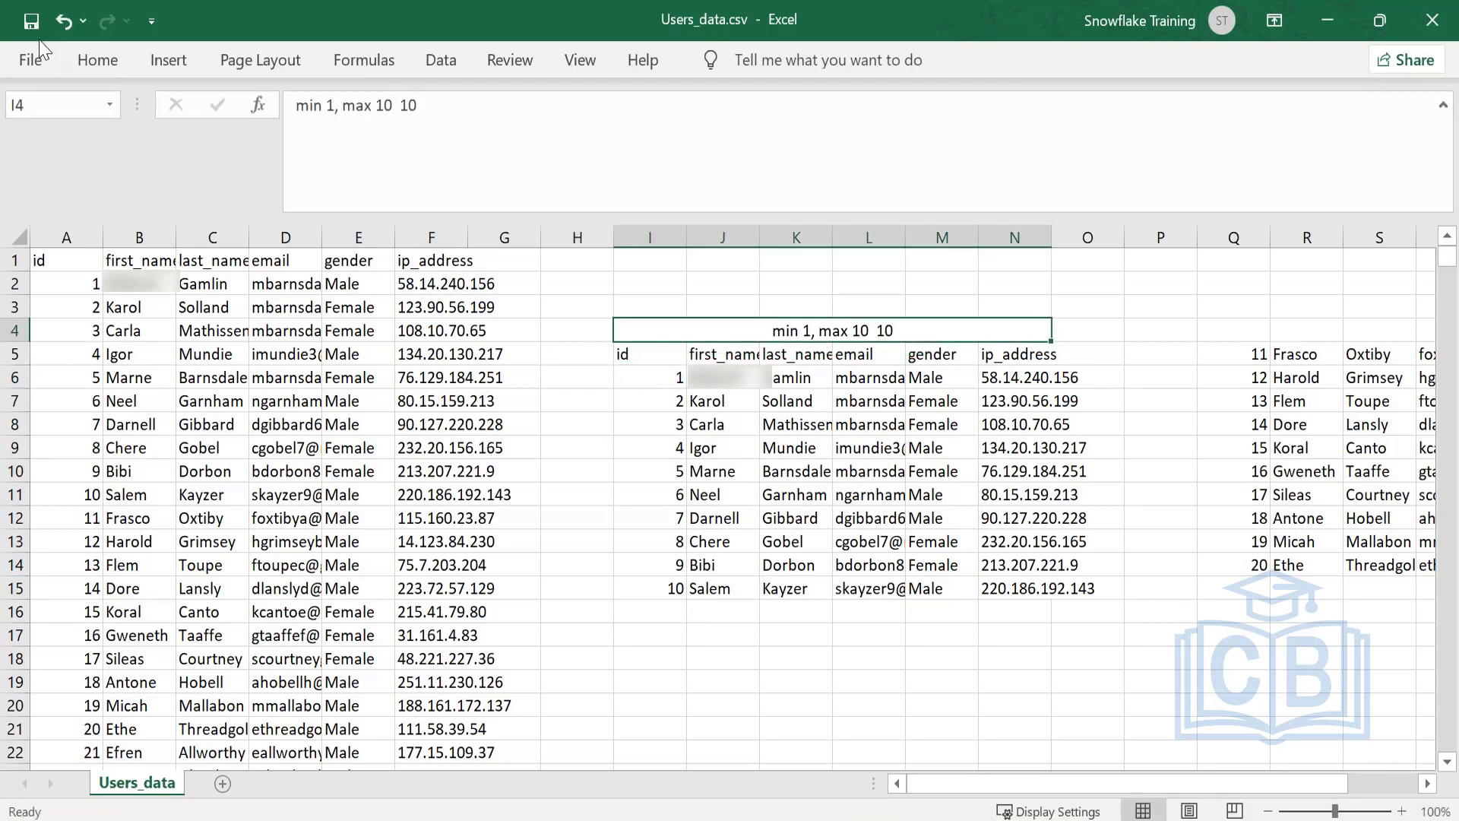
click(77, 68)
click(277, 144)
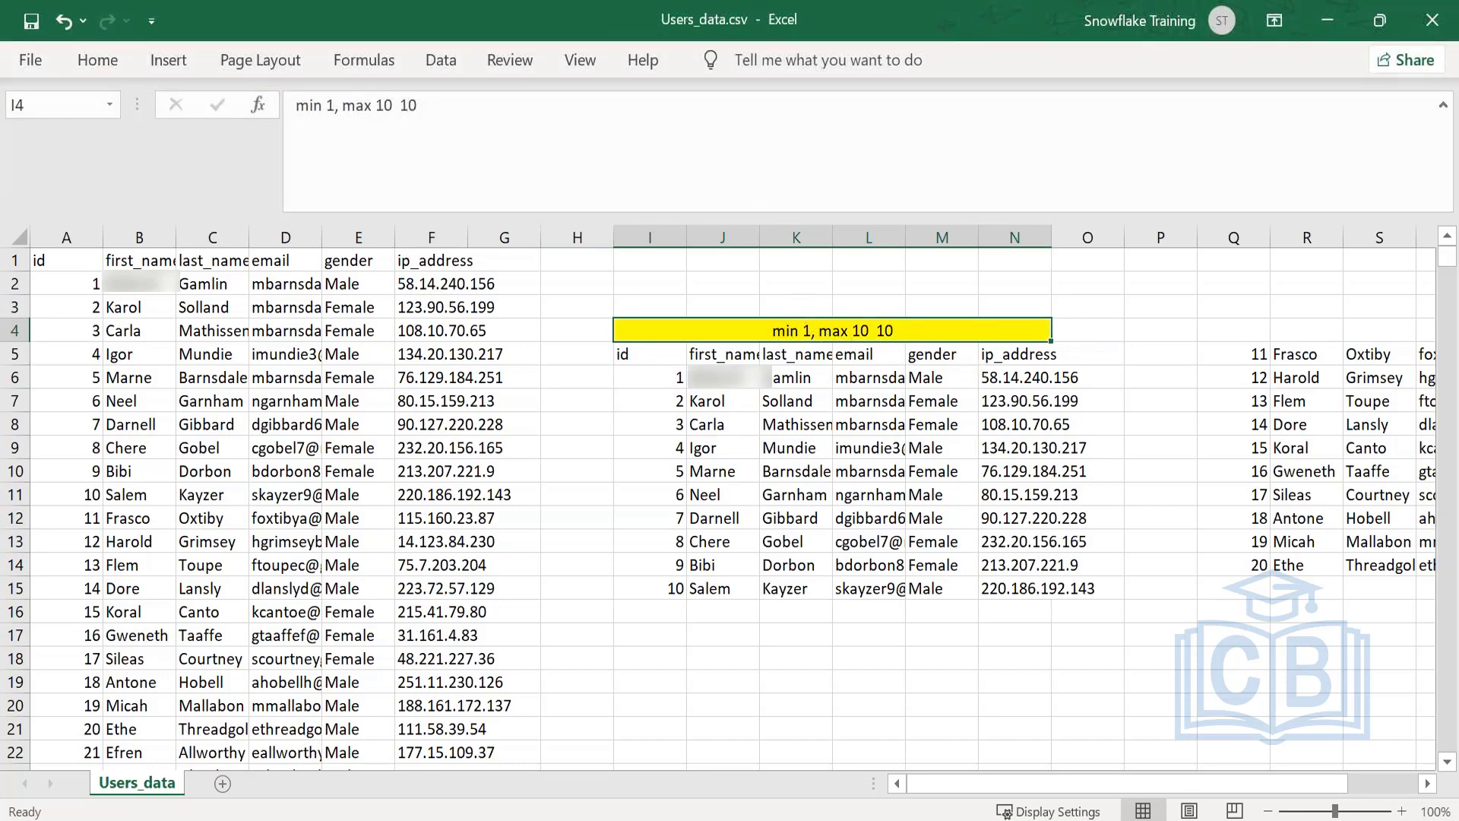
Append ", male, female" to the merged metadata cell above the first block to record its distinct gender values.
drag(681, 365, 704, 494)
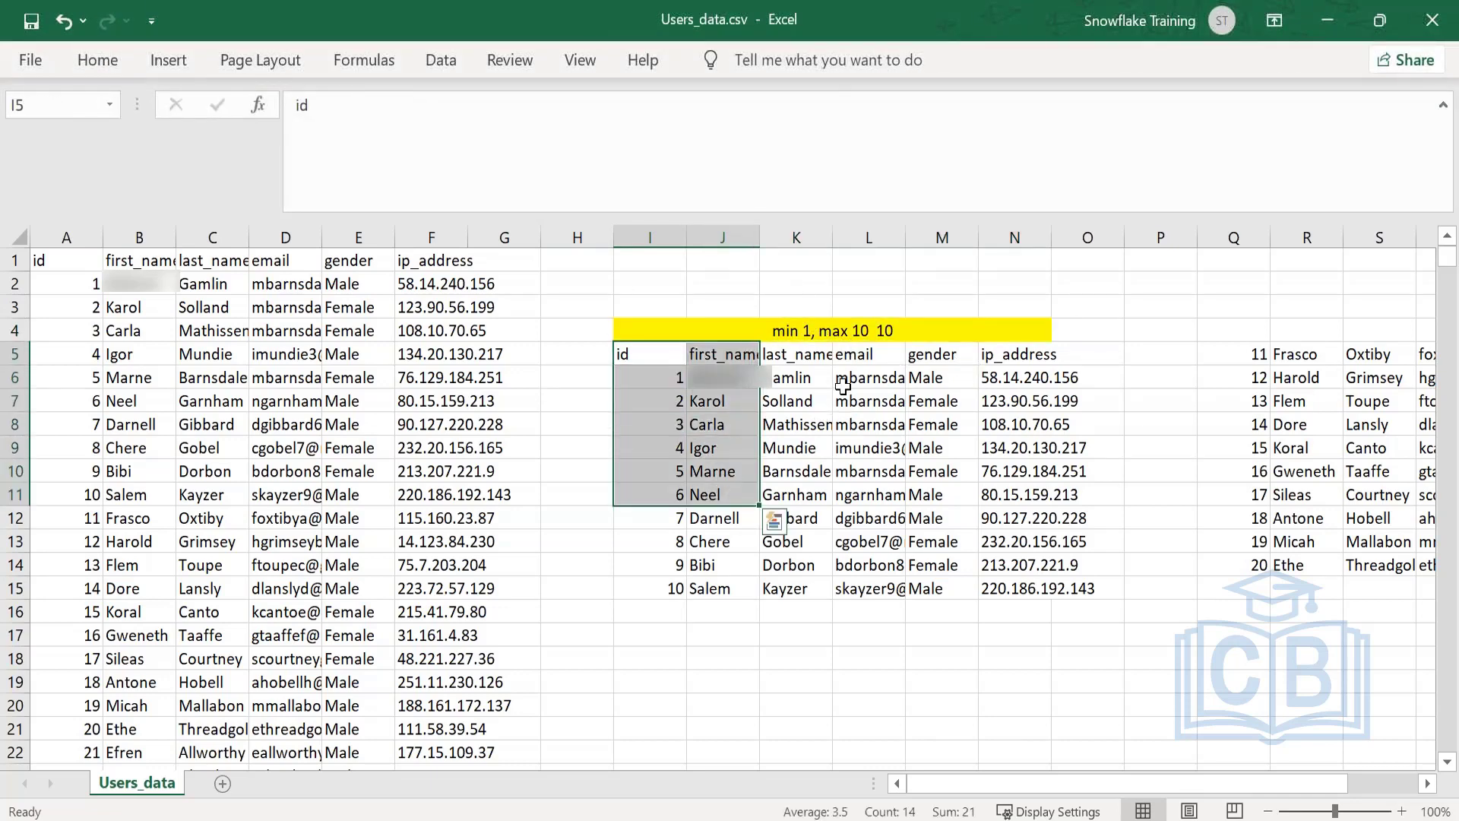
drag(844, 378, 872, 597)
click(927, 378)
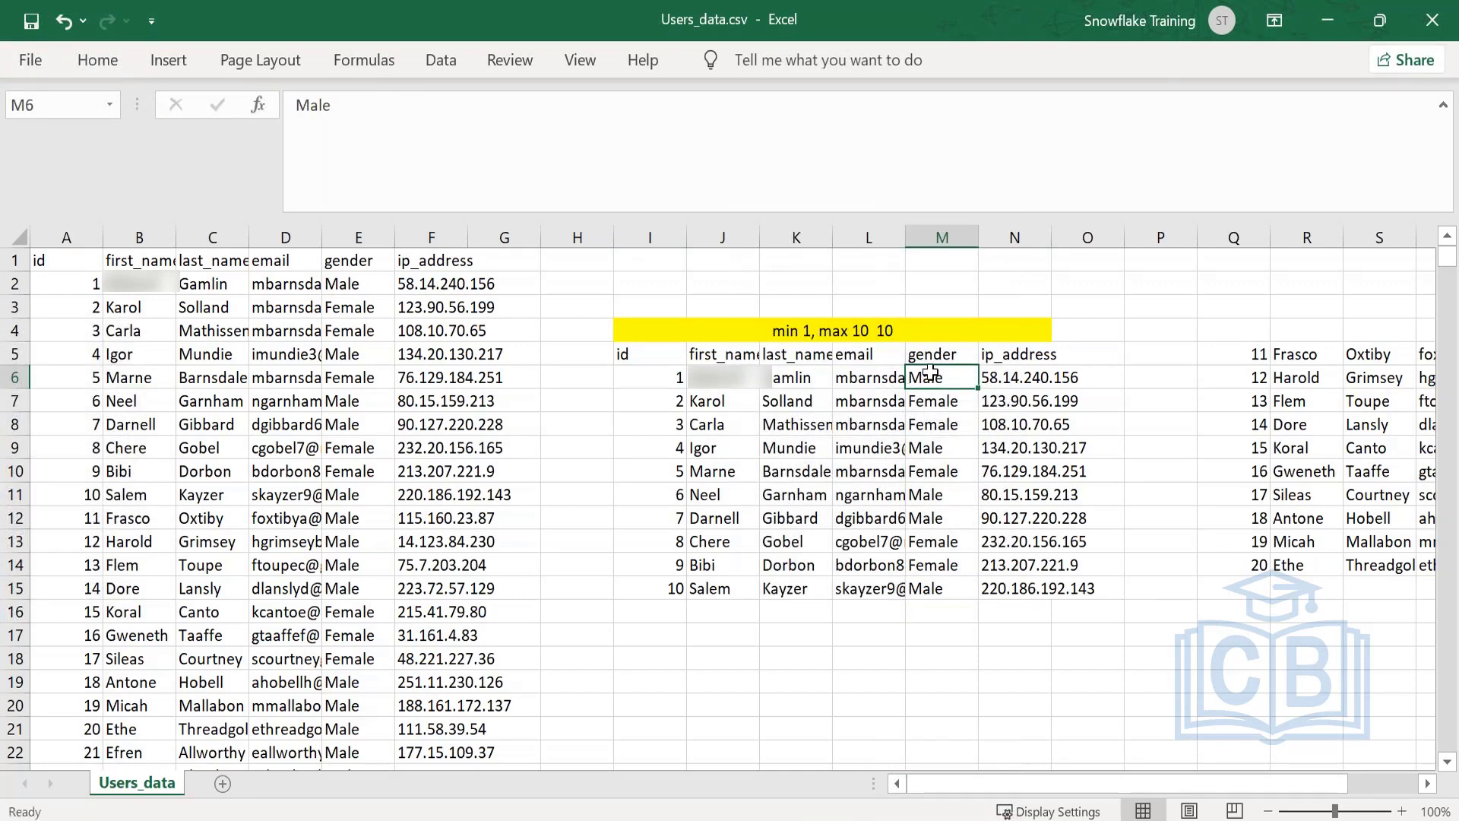
click(929, 422)
click(874, 331)
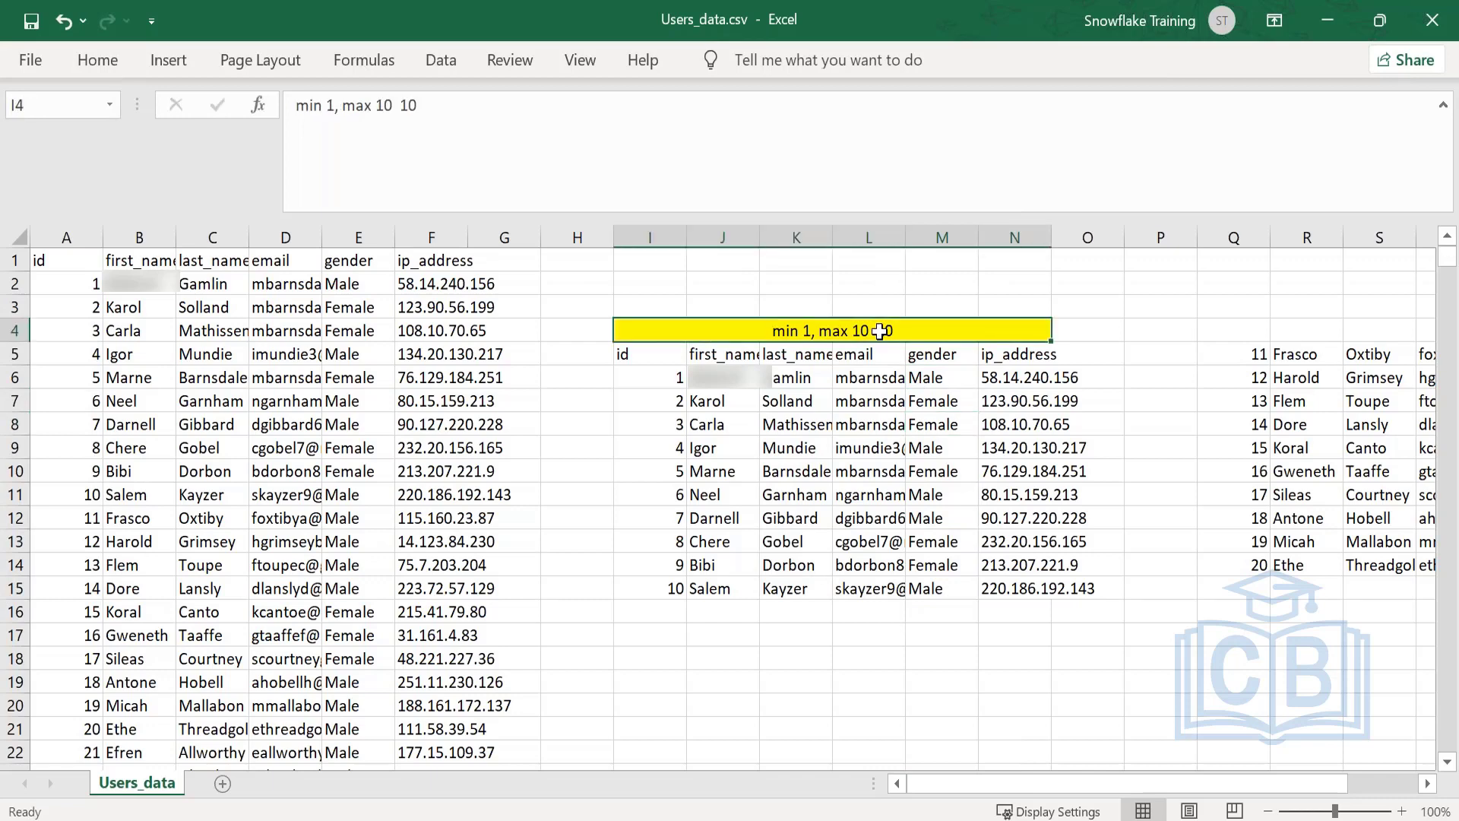
click(478, 108)
text(, ma)
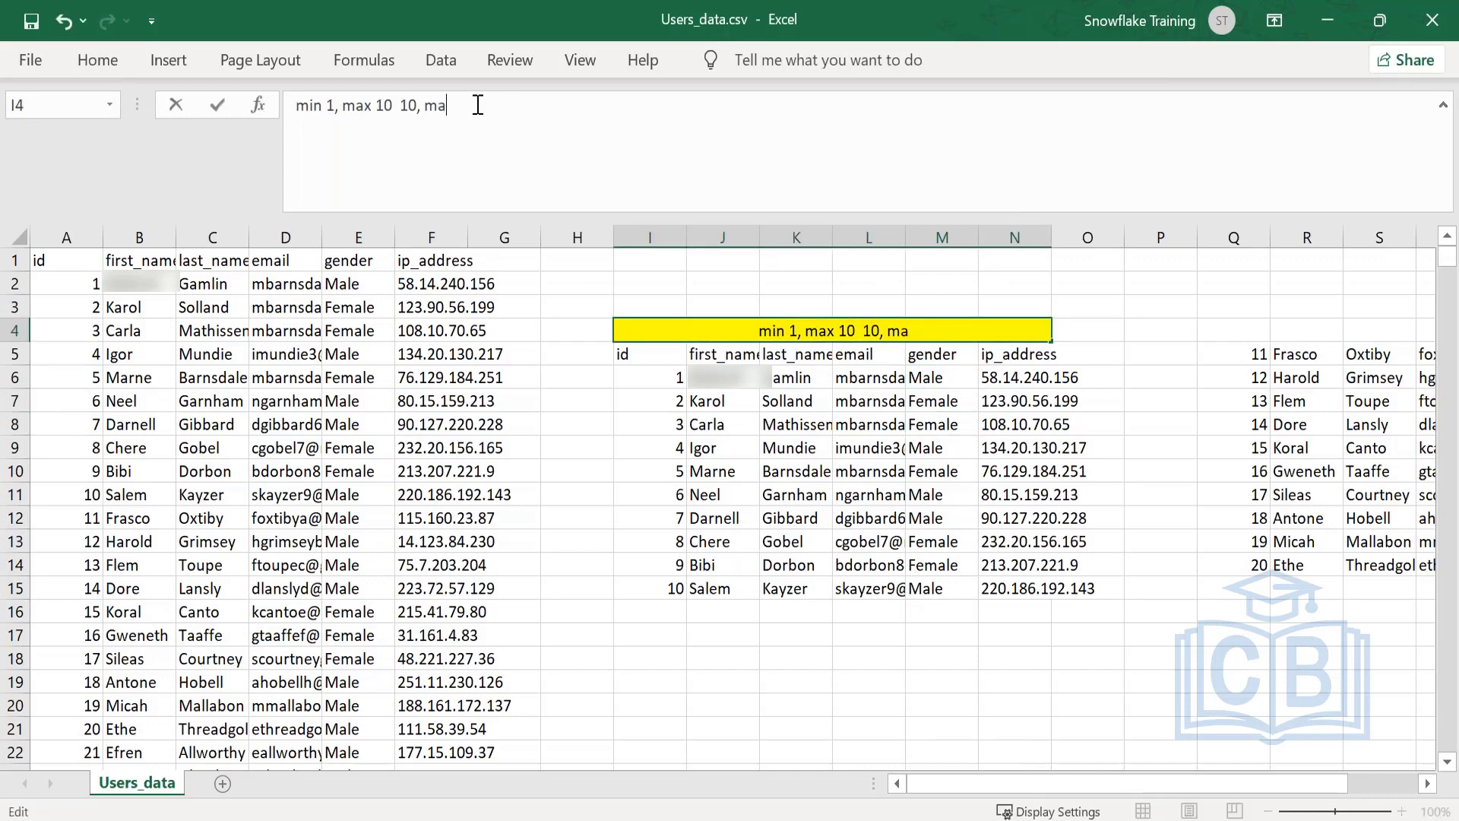
text(lem)
key(BackSpace)
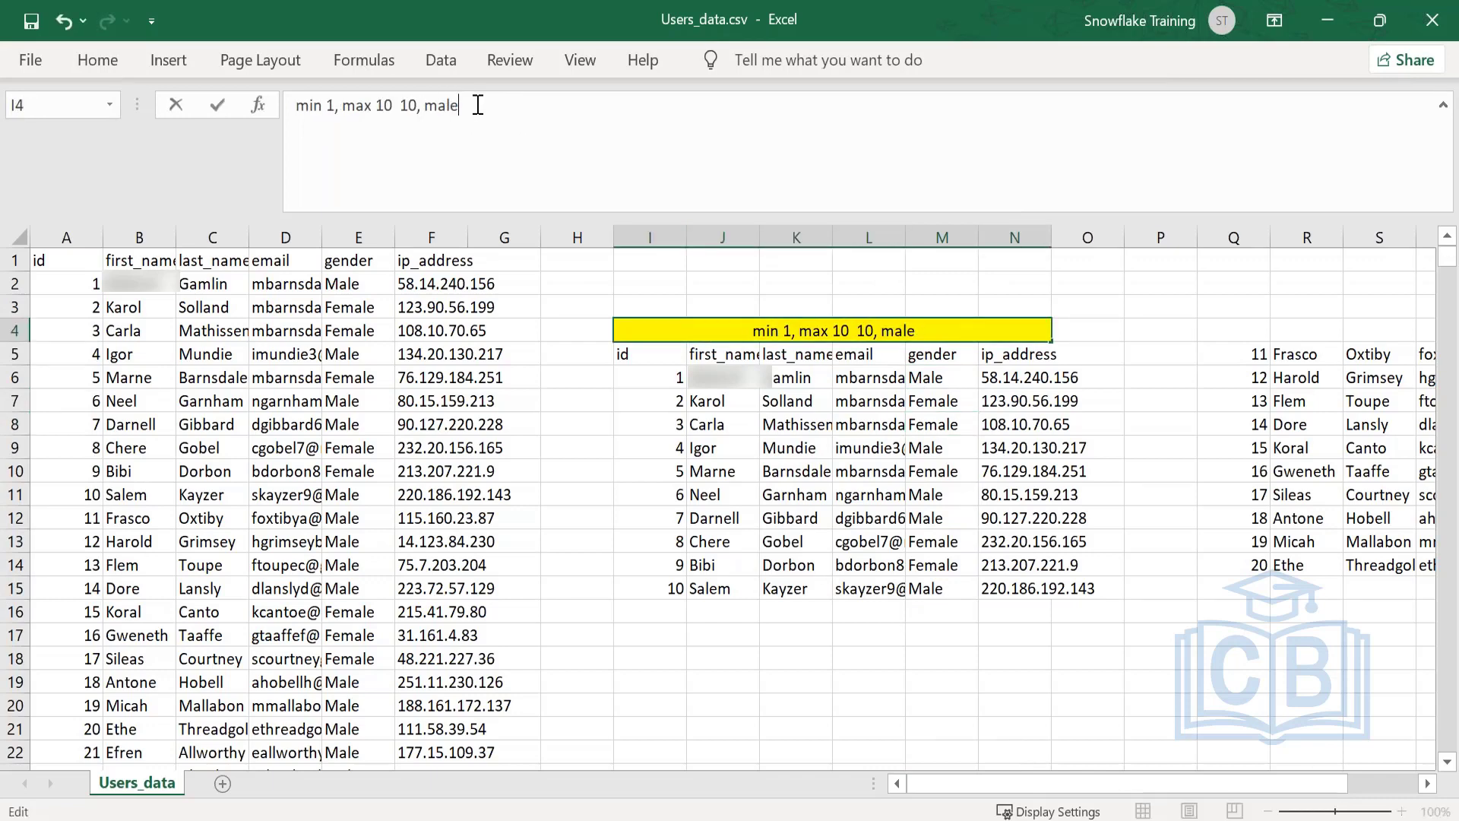
text(, femea)
key(BackSpace)
key(BackSpace)
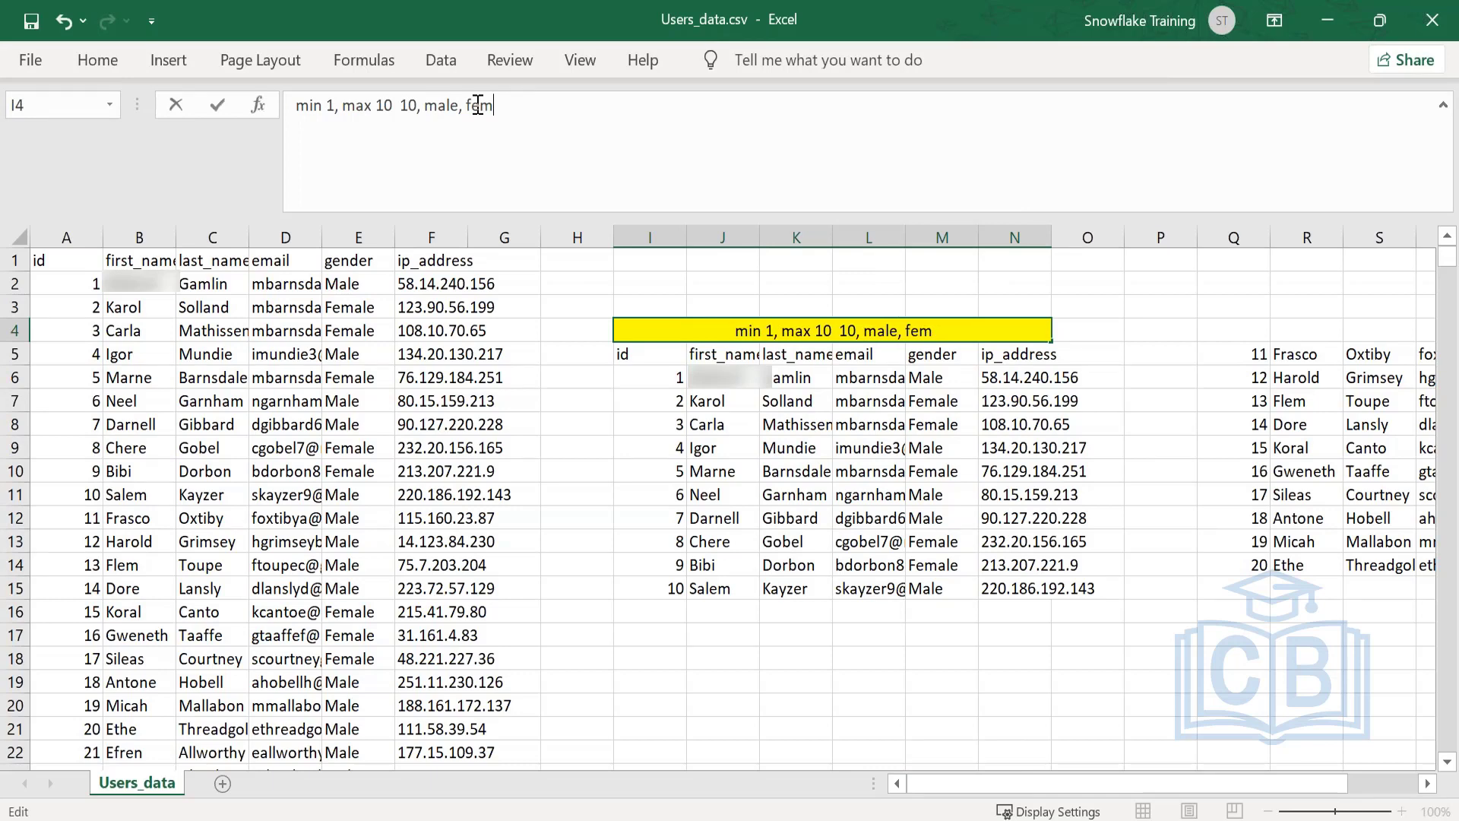
text(ale)
key(Return)
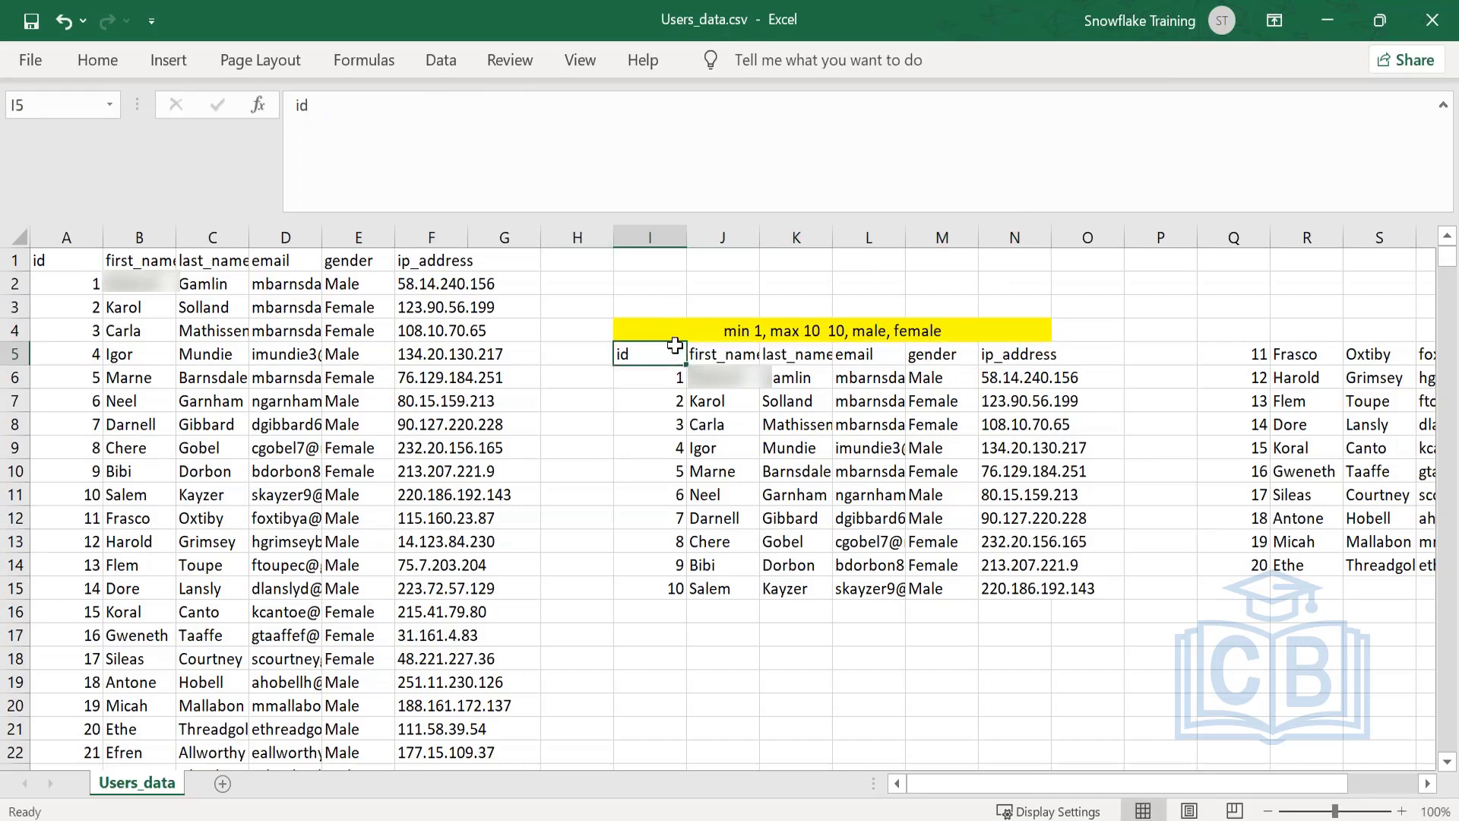
Review the first block's ids and first names against its metadata cell, and switch to slide 14 of Clusterting.pptx in PowerPoint.
click(683, 420)
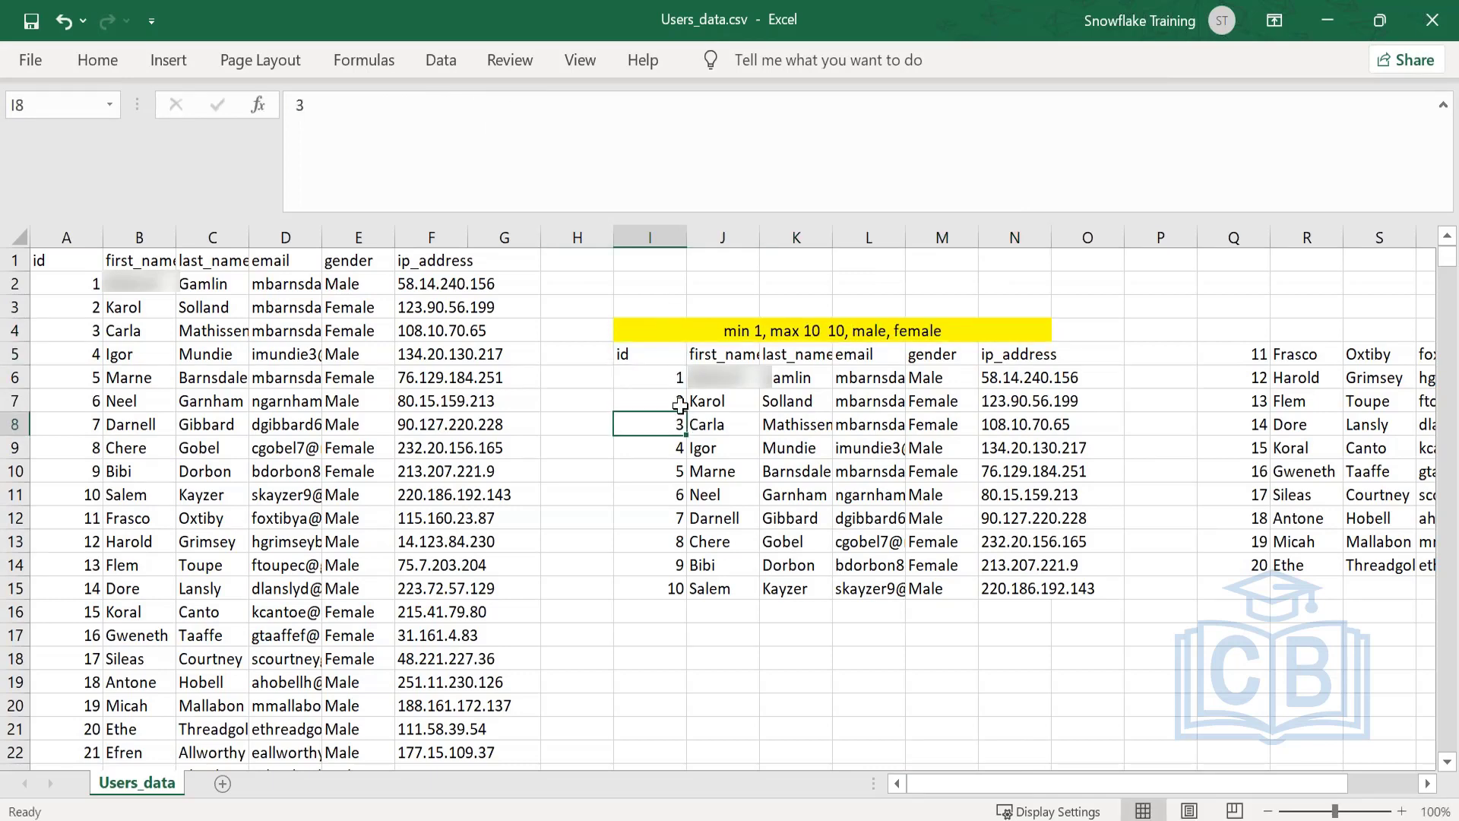
drag(673, 359, 695, 541)
click(668, 401)
drag(722, 378, 732, 557)
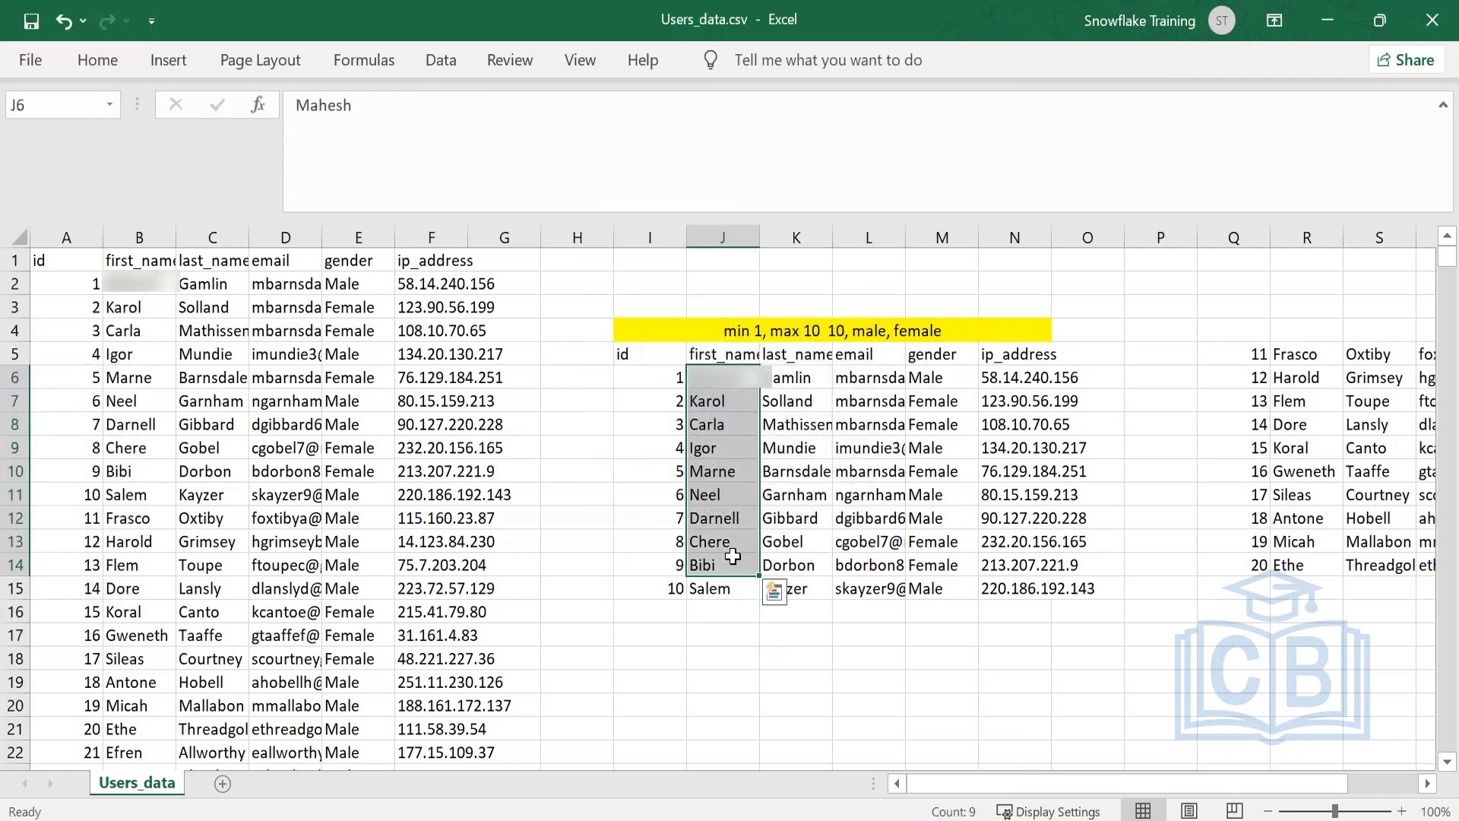
click(686, 336)
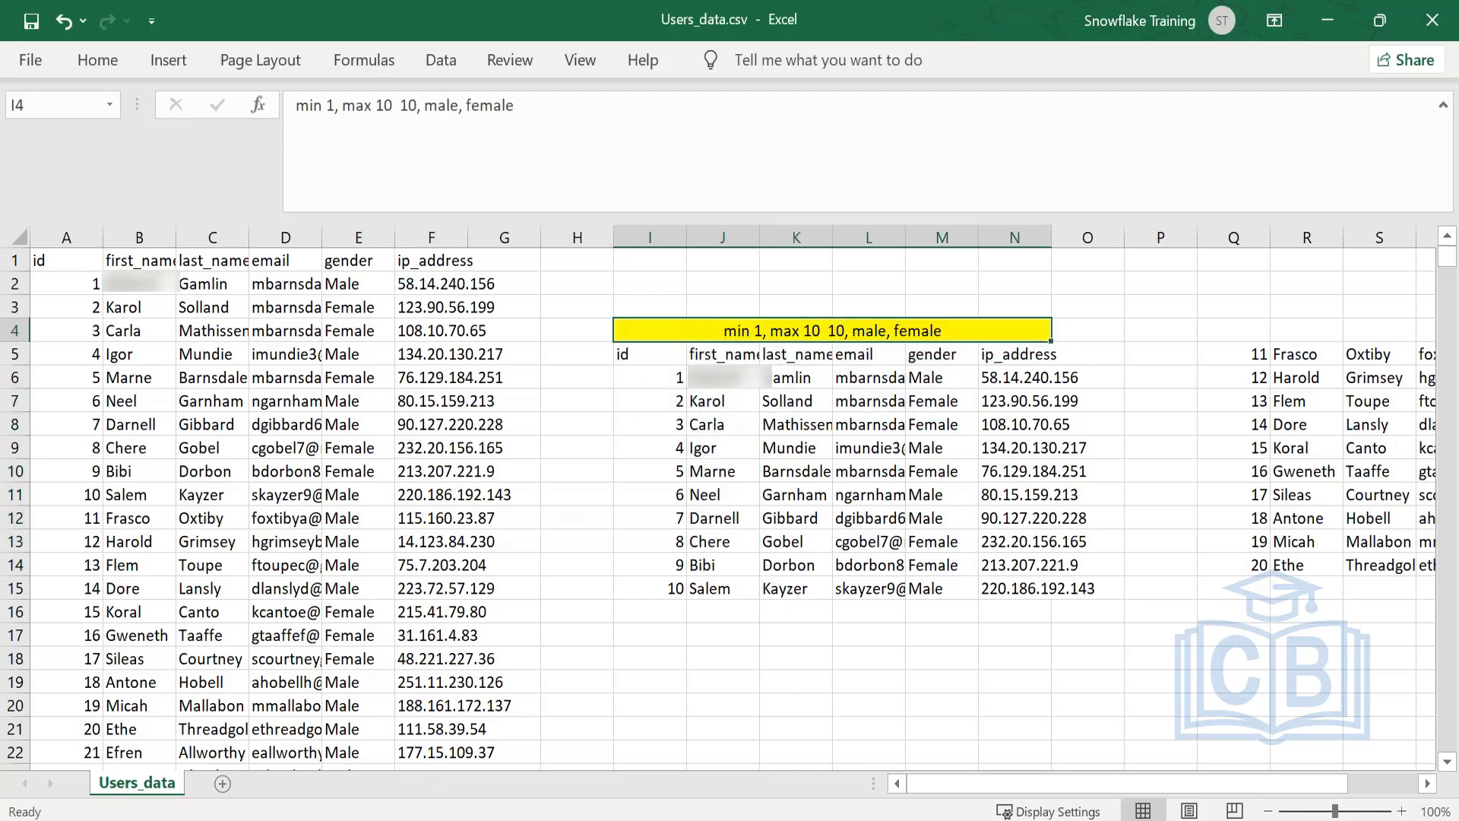
key(alt+Tab)
click(975, 220)
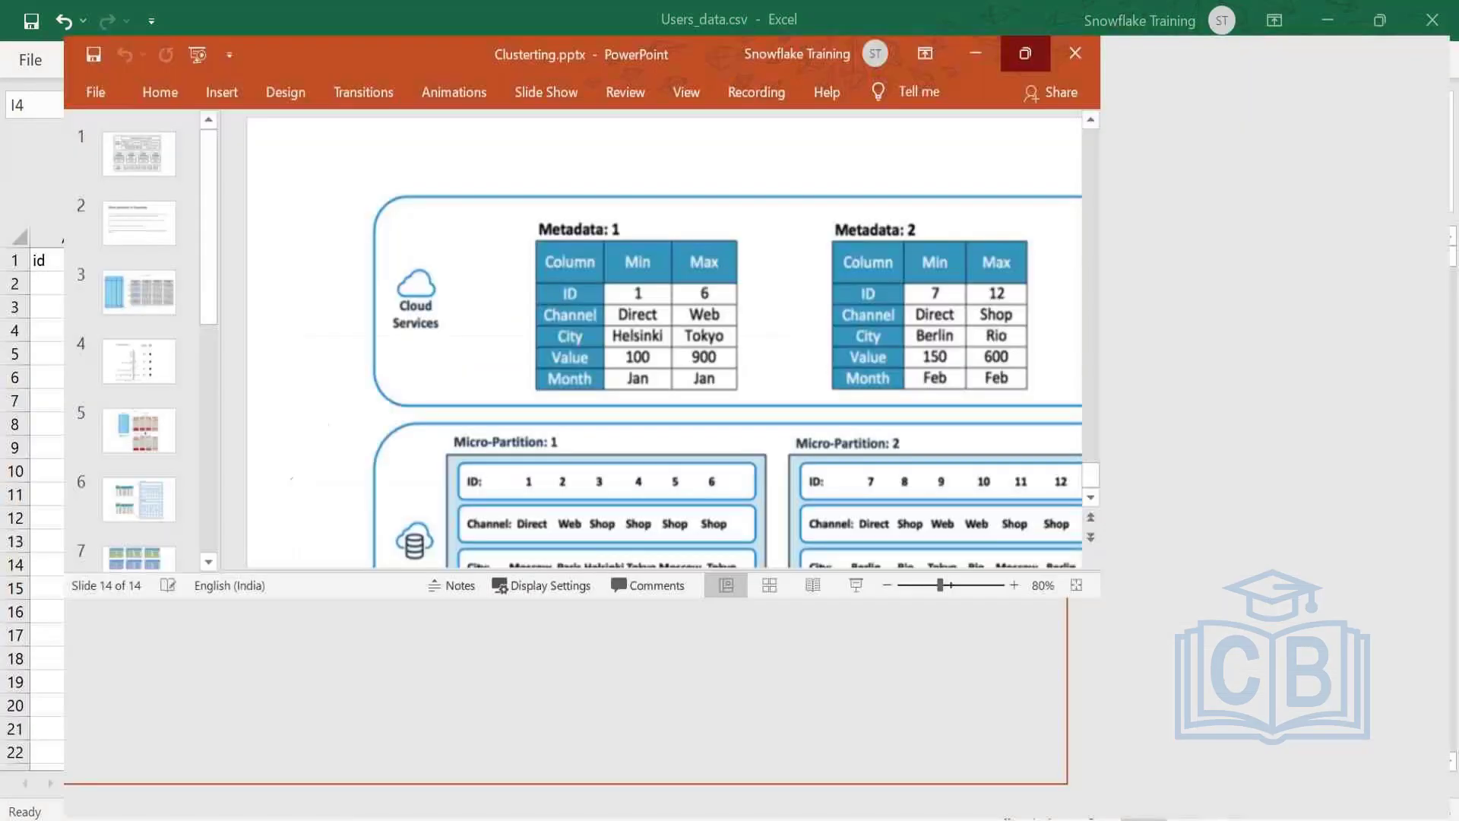